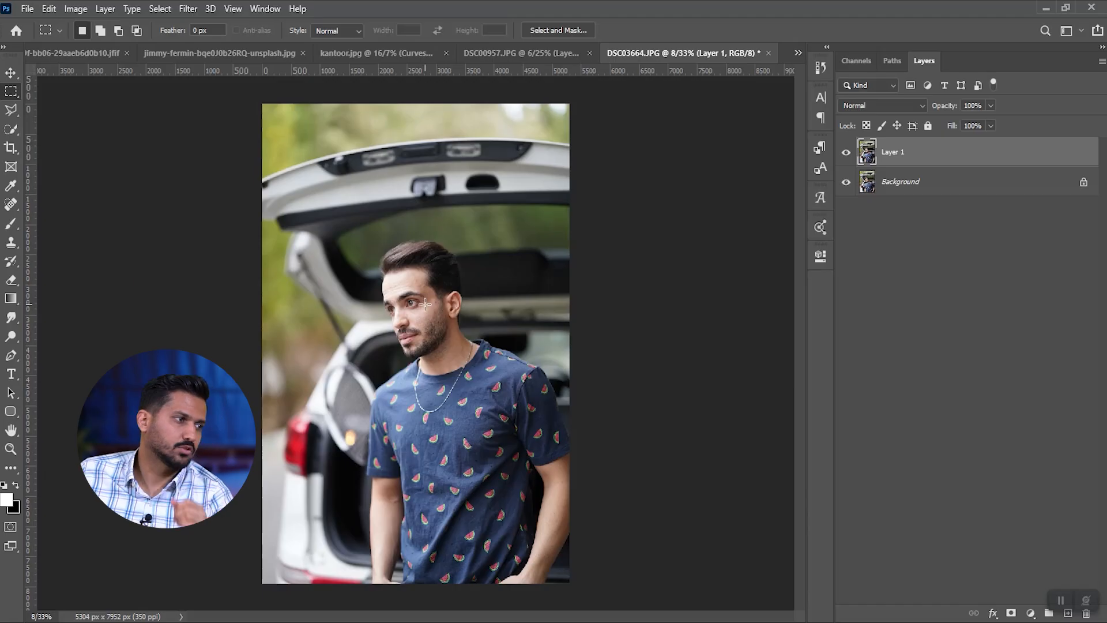
# Heal the small spots between the eye and the temple with the Spot Healing Brush at size 60.
pyautogui.hotkey('ctrl', '+')
pyautogui.hotkey('ctrl', '+')
pyautogui.hotkey('ctrl', '+')
pyautogui.hotkey('ctrl', '+')
pyautogui.hotkey('ctrl', '+')
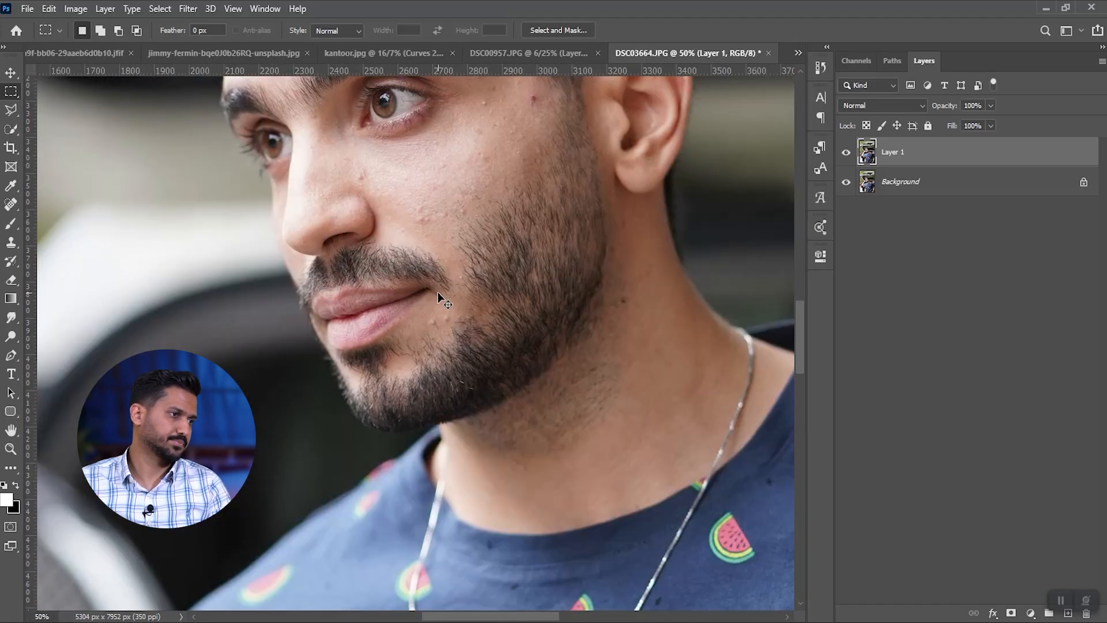
pyautogui.moveTo(482, 284); pyautogui.dragTo(405, 509)
pyautogui.hotkey('ctrl', '+')
pyautogui.hotkey('ctrl', '+')
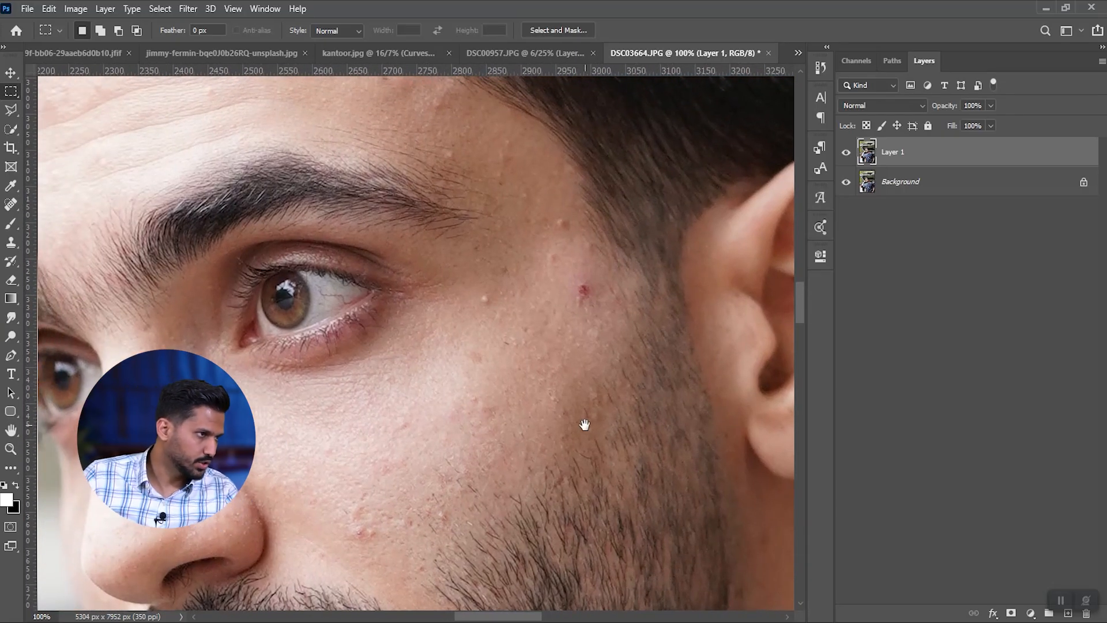
pyautogui.moveTo(585, 425); pyautogui.dragTo(600, 407)
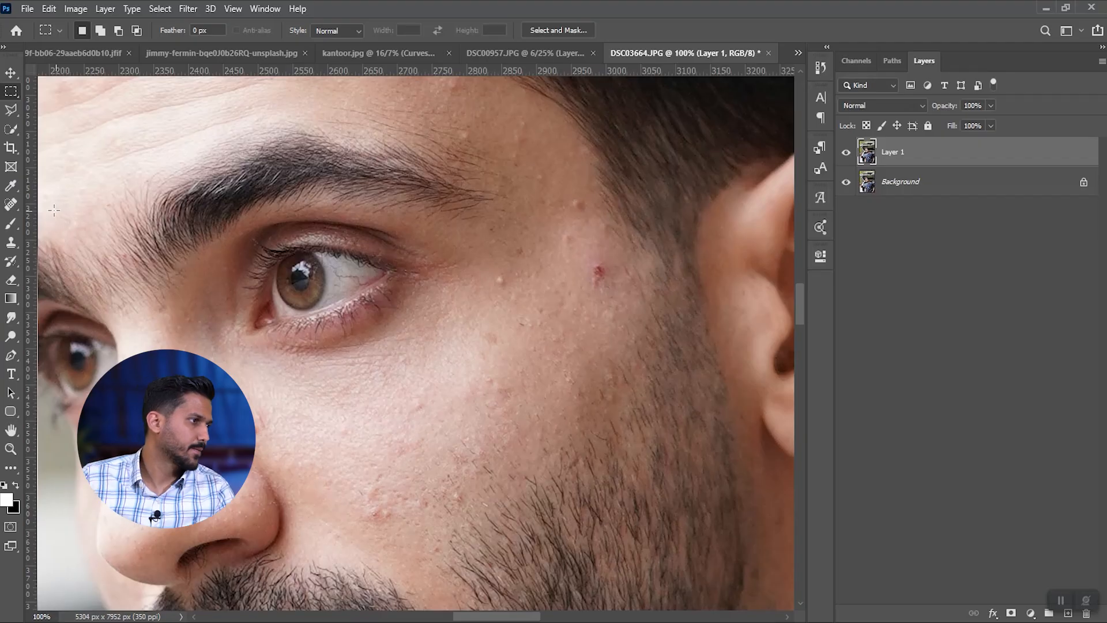
pyautogui.click(9, 207)
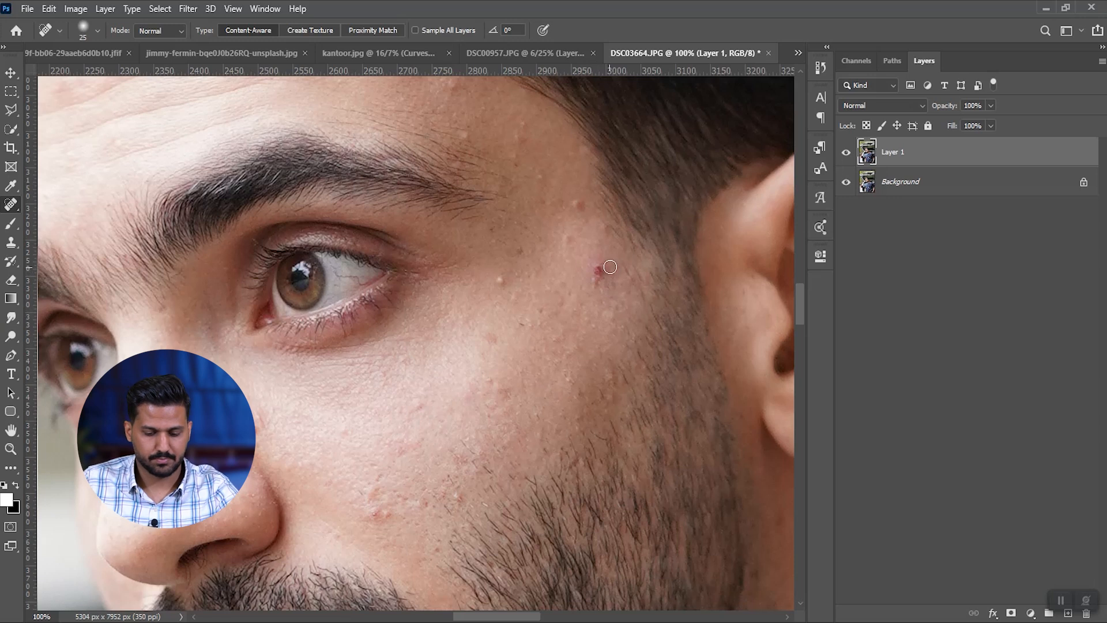
pyautogui.press(']')
pyautogui.press(']')
pyautogui.press(']')
pyautogui.click(578, 206)
pyautogui.press('[')
pyautogui.click(501, 275)
pyautogui.click(521, 251)
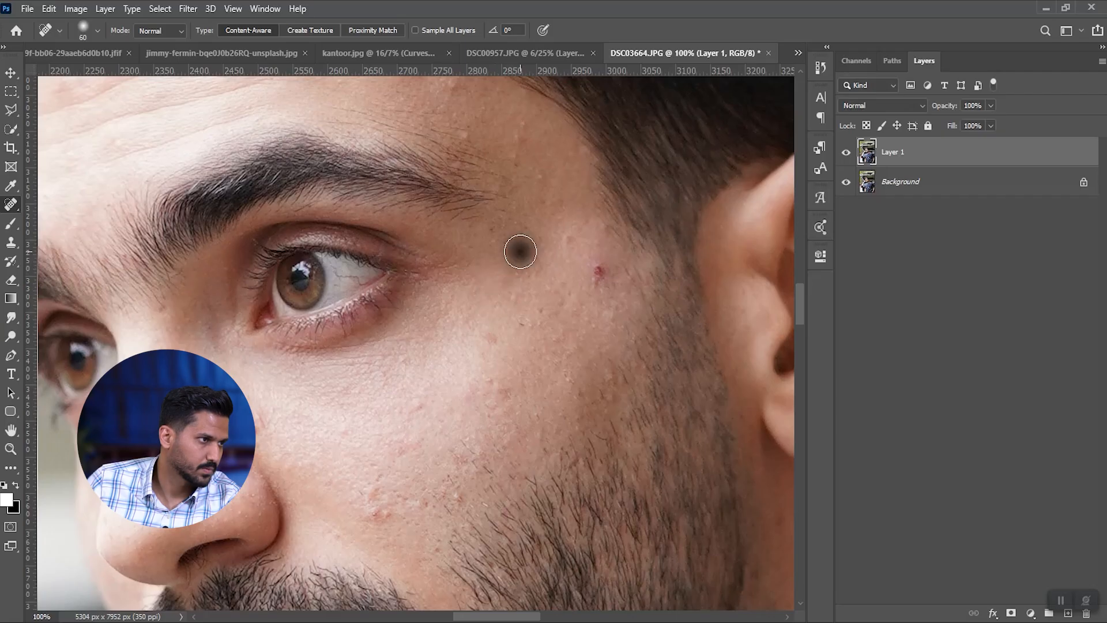
# Heal the red pimple on the temple and the nearby marks along the hairline and beyond the eyebrow's end.
pyautogui.click(568, 241)
pyautogui.click(599, 272)
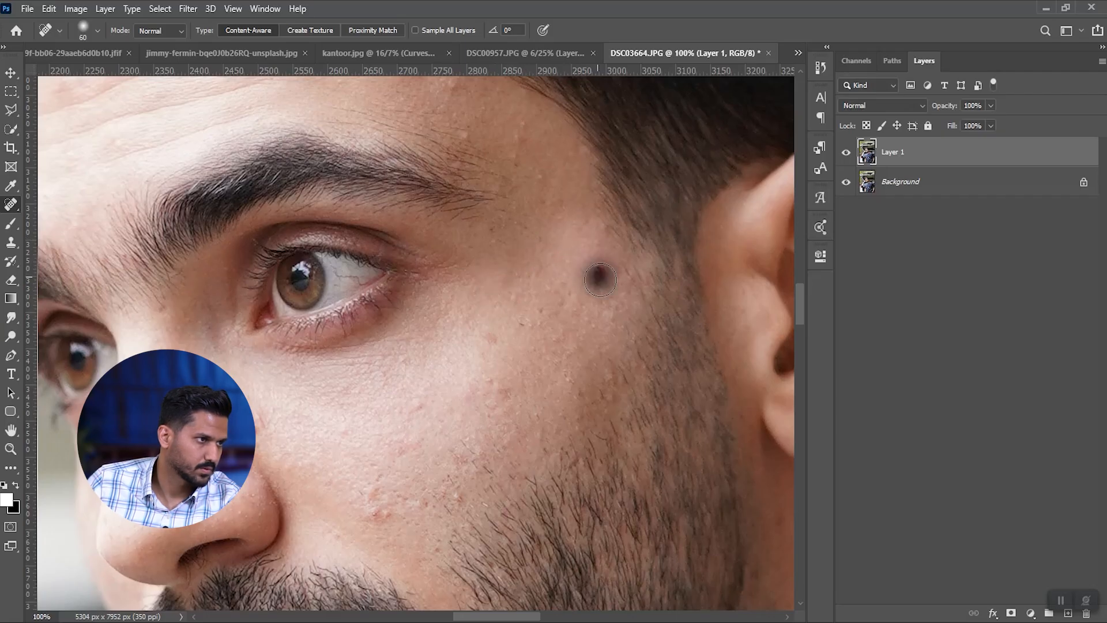
pyautogui.click(602, 228)
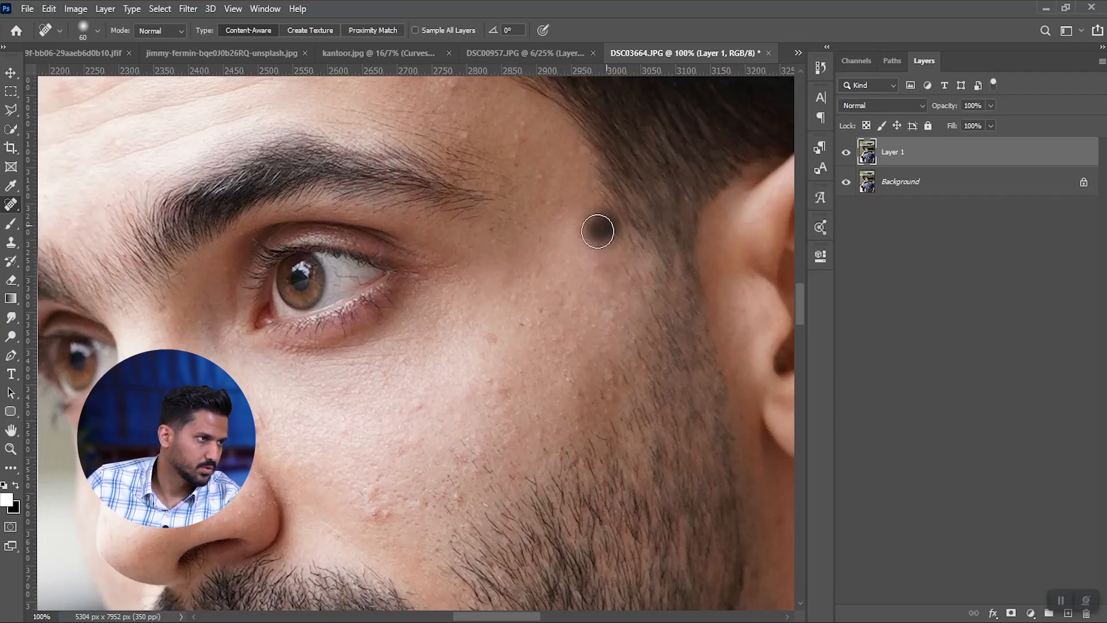
pyautogui.click(523, 139)
# Heal the blemishes on the forehead between the eyebrow and the dark side hairline.
pyautogui.moveTo(502, 185); pyautogui.dragTo(576, 267)
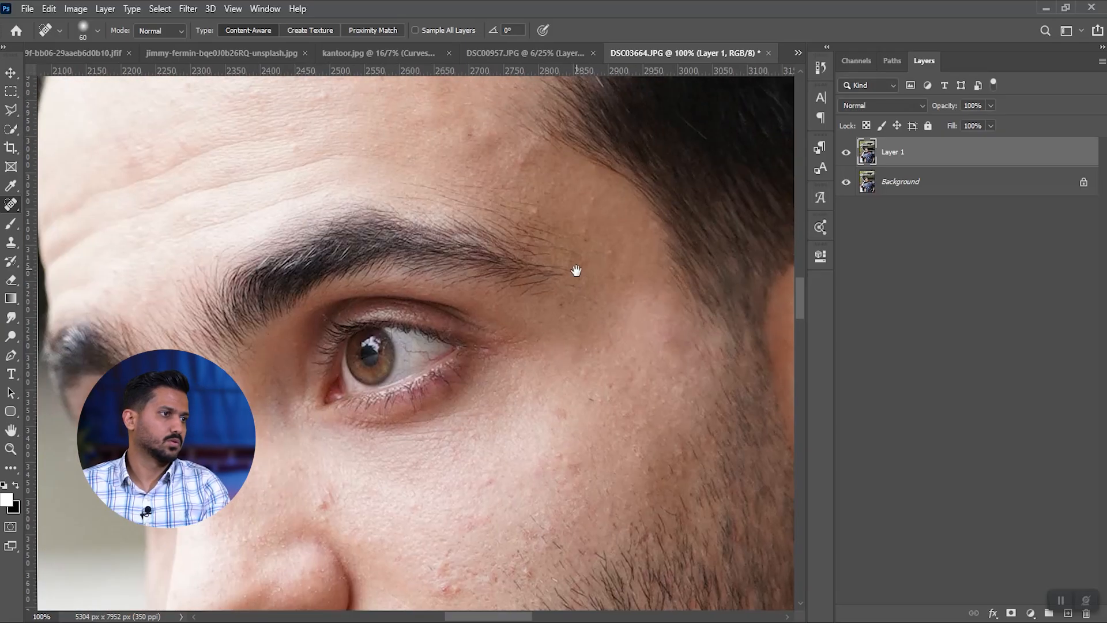
pyautogui.click(536, 202)
pyautogui.click(489, 175)
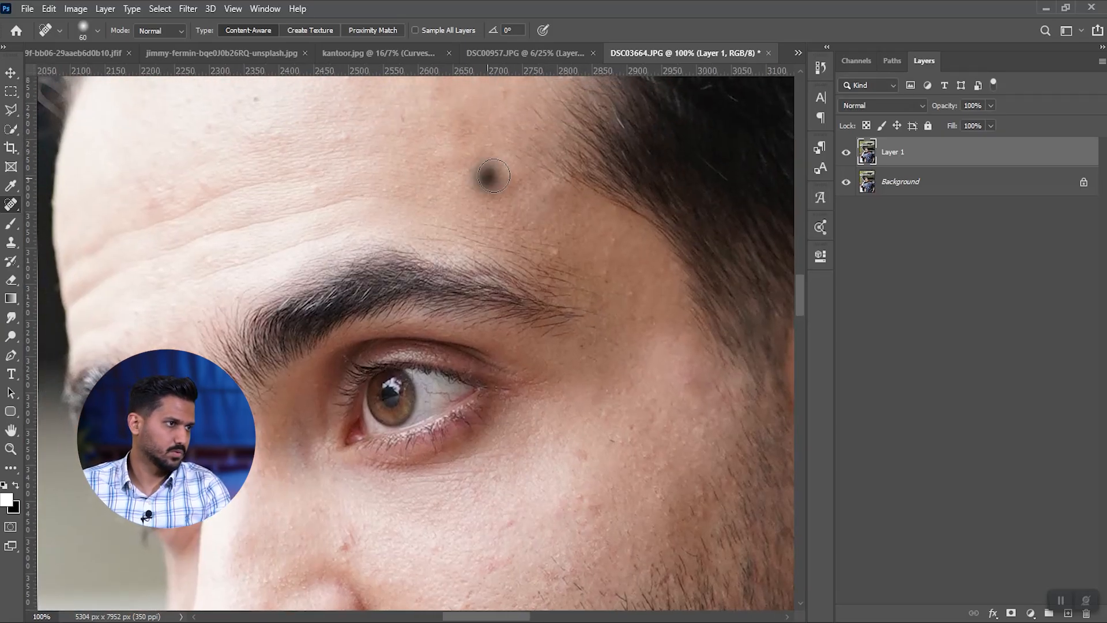
pyautogui.moveTo(487, 167)
pyautogui.mouseDown()
pyautogui.moveTo(509, 280)
pyautogui.moveTo(516, 256)
pyautogui.mouseUp()
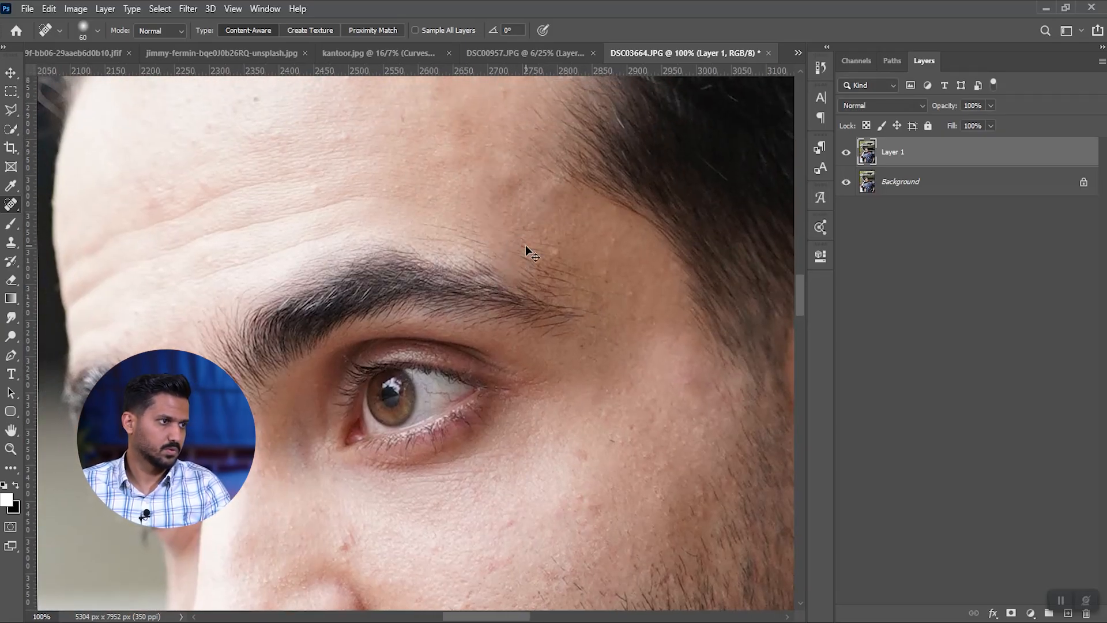
pyautogui.moveTo(518, 211); pyautogui.dragTo(523, 310)
pyautogui.click(507, 185)
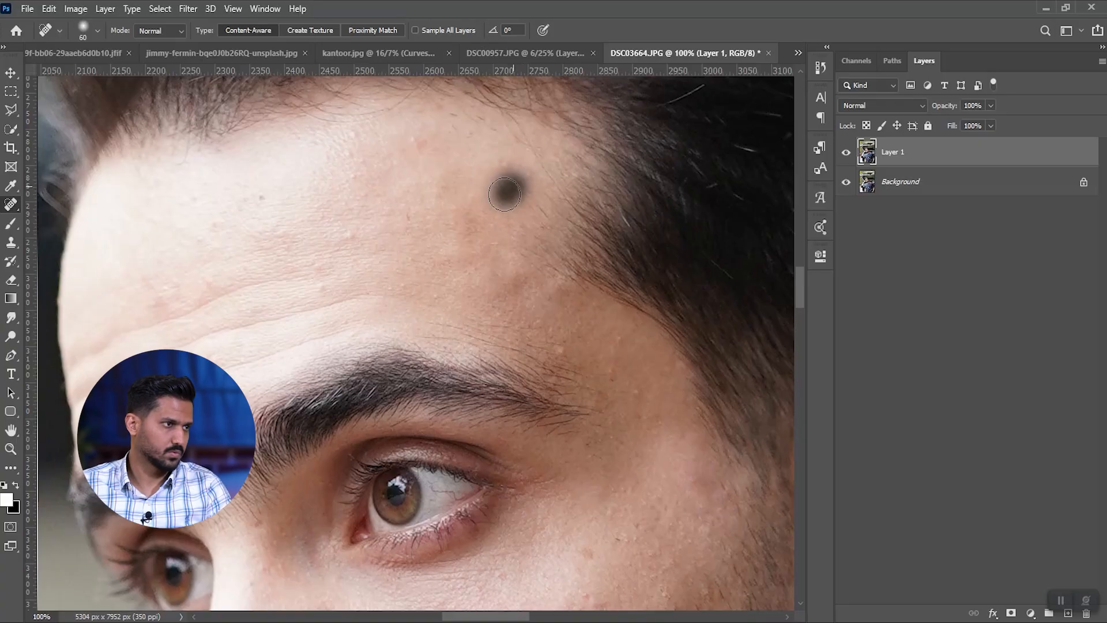
pyautogui.click(443, 191)
pyautogui.click(412, 151)
# Heal the small marks and reddish spots across the middle of the forehead and around its wrinkle lines.
pyautogui.moveTo(532, 346); pyautogui.dragTo(688, 320)
pyautogui.click(444, 193)
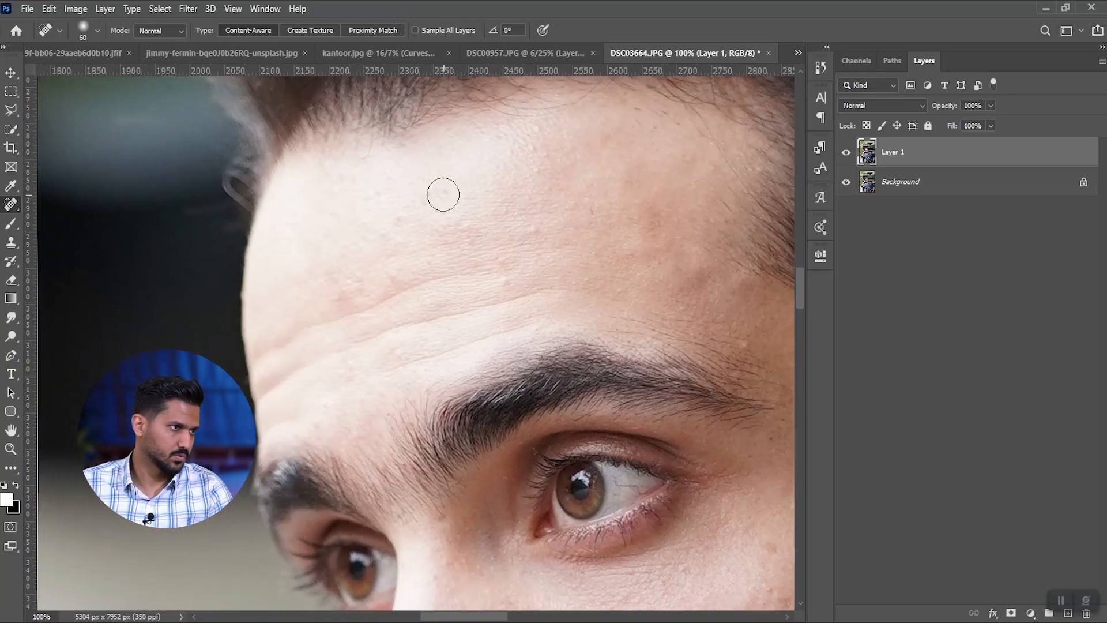
pyautogui.click(531, 229)
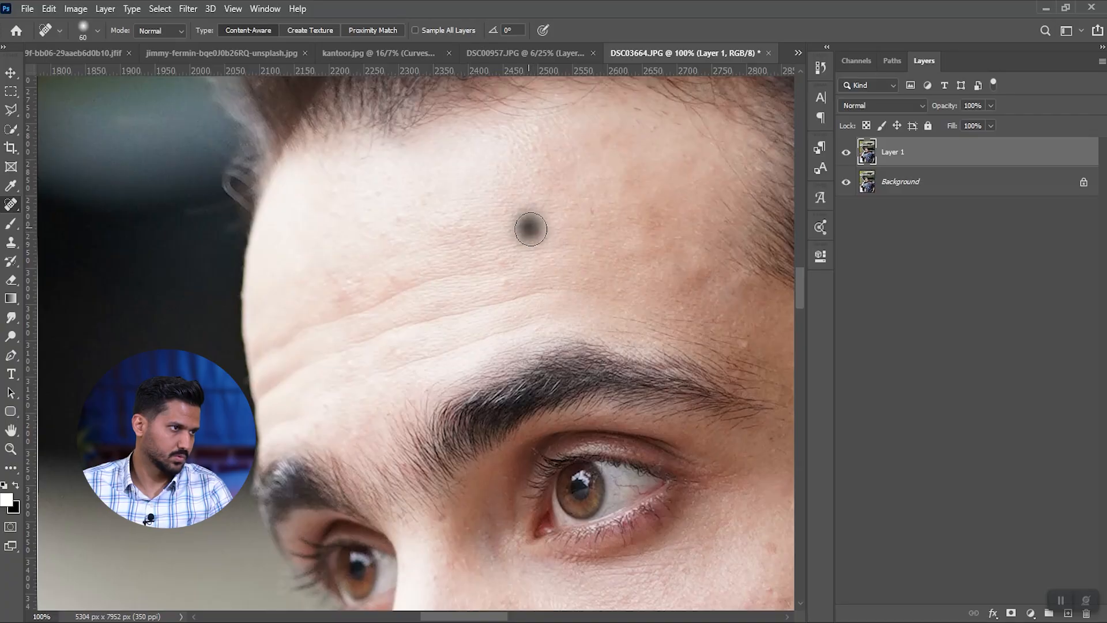
pyautogui.click(510, 276)
pyautogui.click(351, 294)
pyautogui.click(393, 280)
# Heal the remaining spots beside the eyebrow, on the upper cheek and at the edge of the beard.
pyautogui.moveTo(630, 351); pyautogui.dragTo(447, 121)
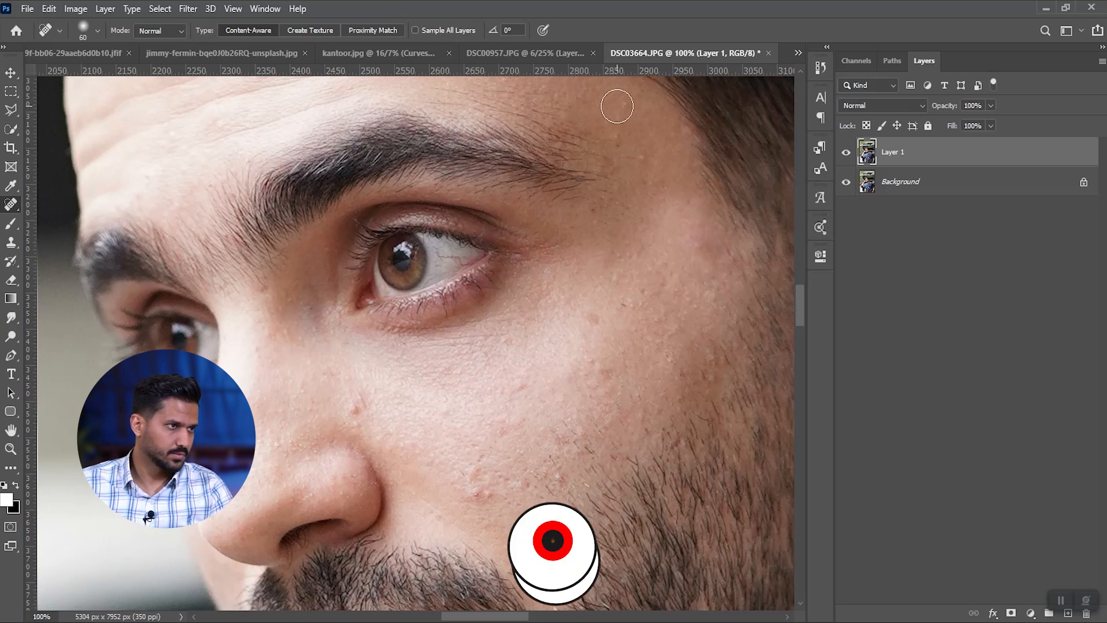
pyautogui.click(643, 157)
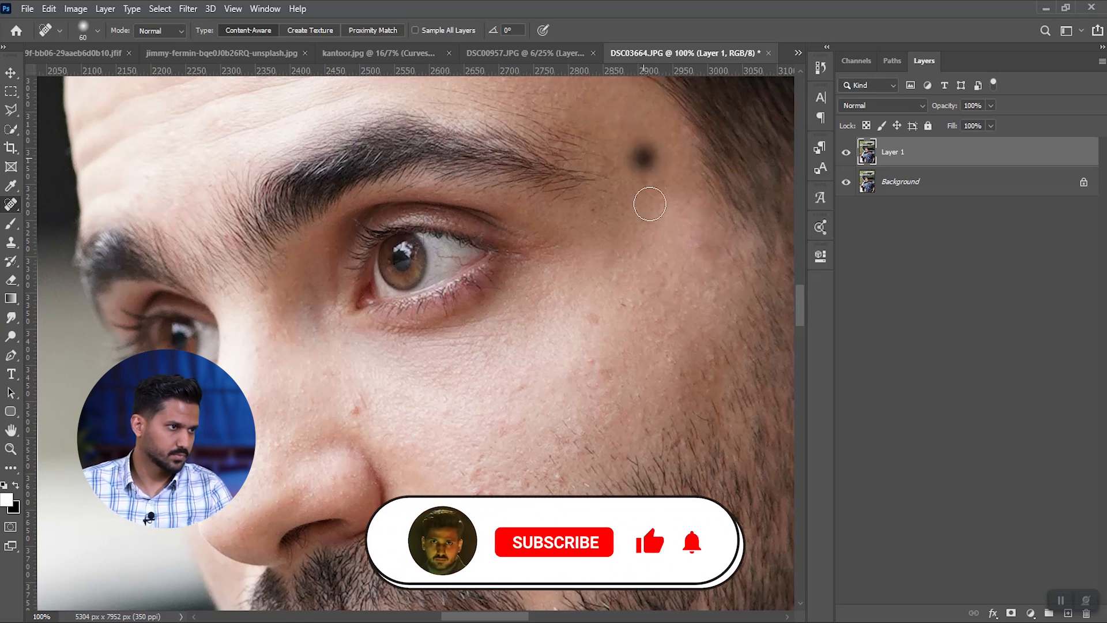
pyautogui.click(618, 304)
pyautogui.click(639, 287)
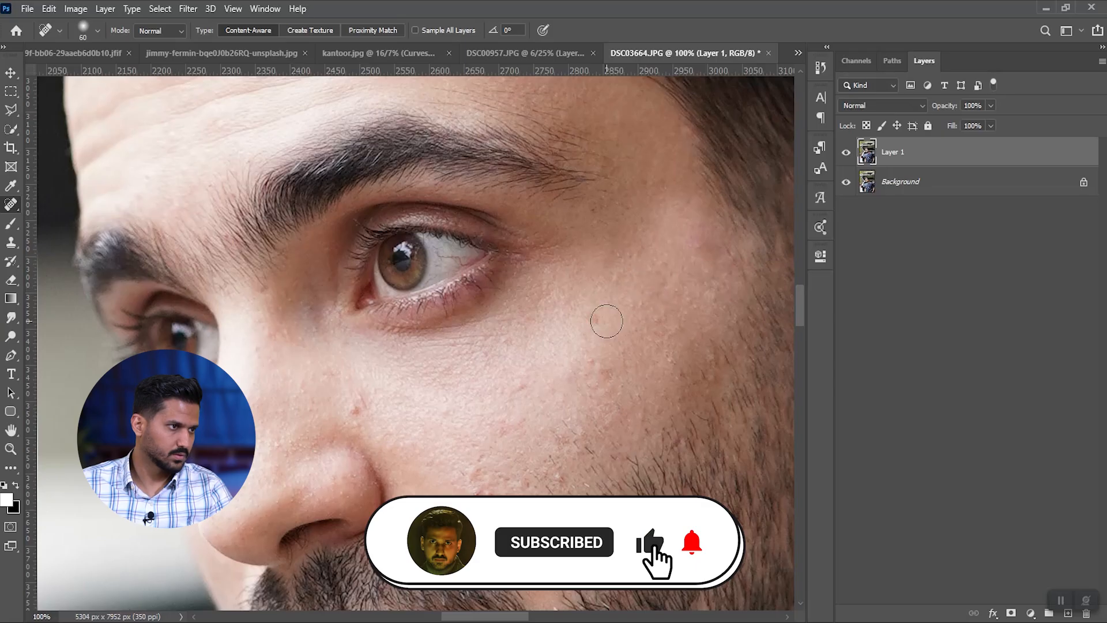
pyautogui.click(557, 476)
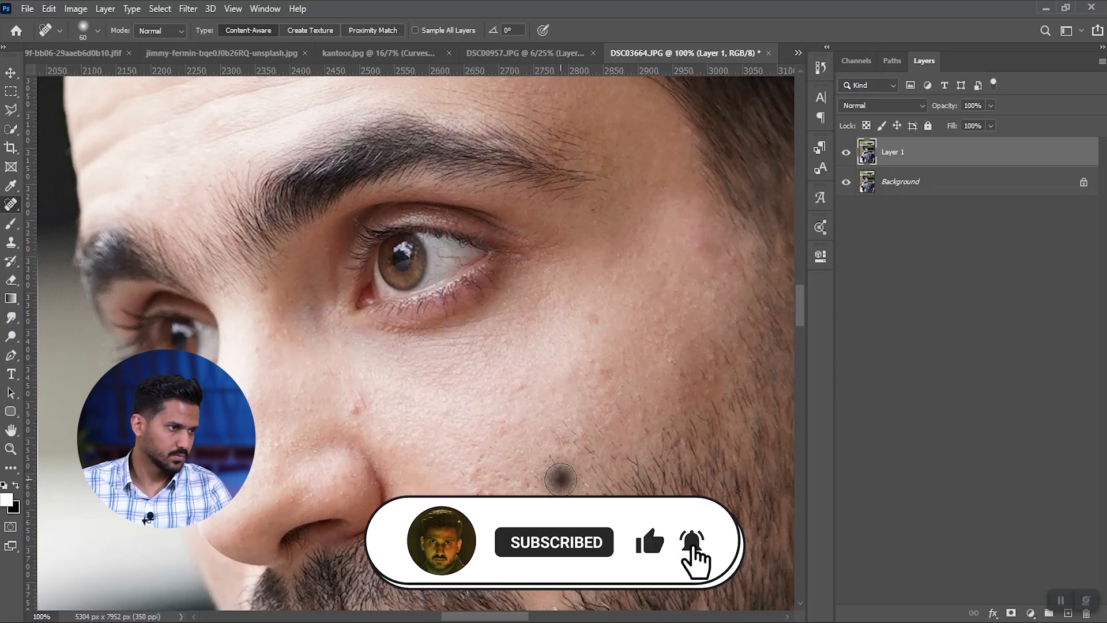
# Heal the bumps on the cheek beside the nose and the red pimple where the nose meets the cheek.
pyautogui.click(476, 493)
pyautogui.click(459, 465)
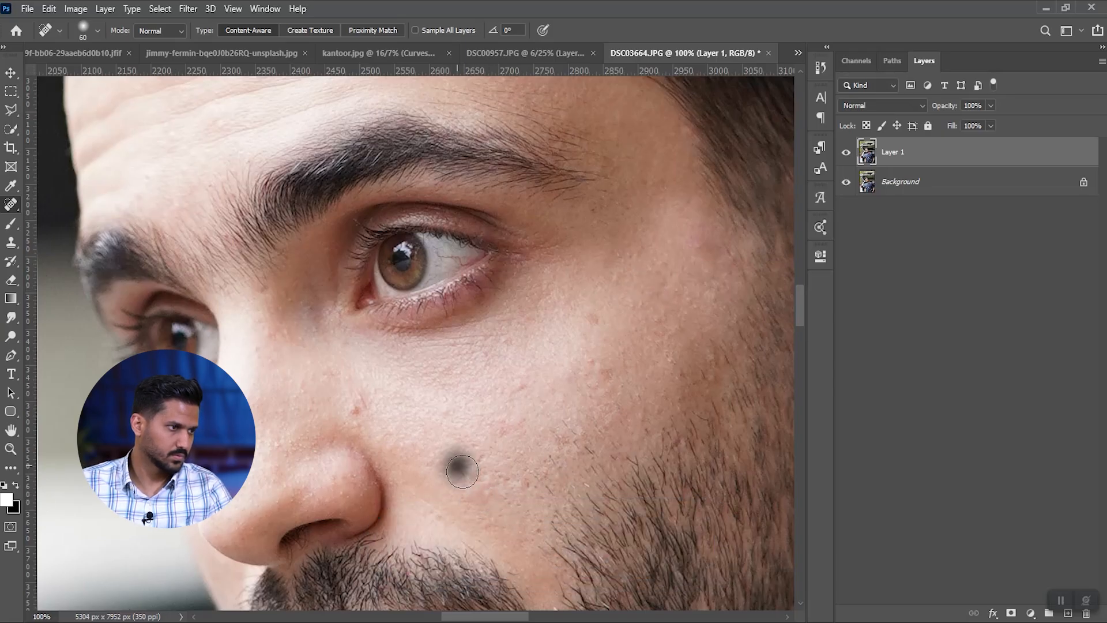
pyautogui.click(478, 451)
pyautogui.click(472, 447)
pyautogui.click(444, 406)
pyautogui.click(358, 408)
pyautogui.click(362, 400)
pyautogui.click(349, 410)
# Heal the leftover spots on the outer and lower cheek above the beard.
pyautogui.moveTo(444, 462); pyautogui.dragTo(449, 400)
pyautogui.click(568, 250)
pyautogui.click(505, 415)
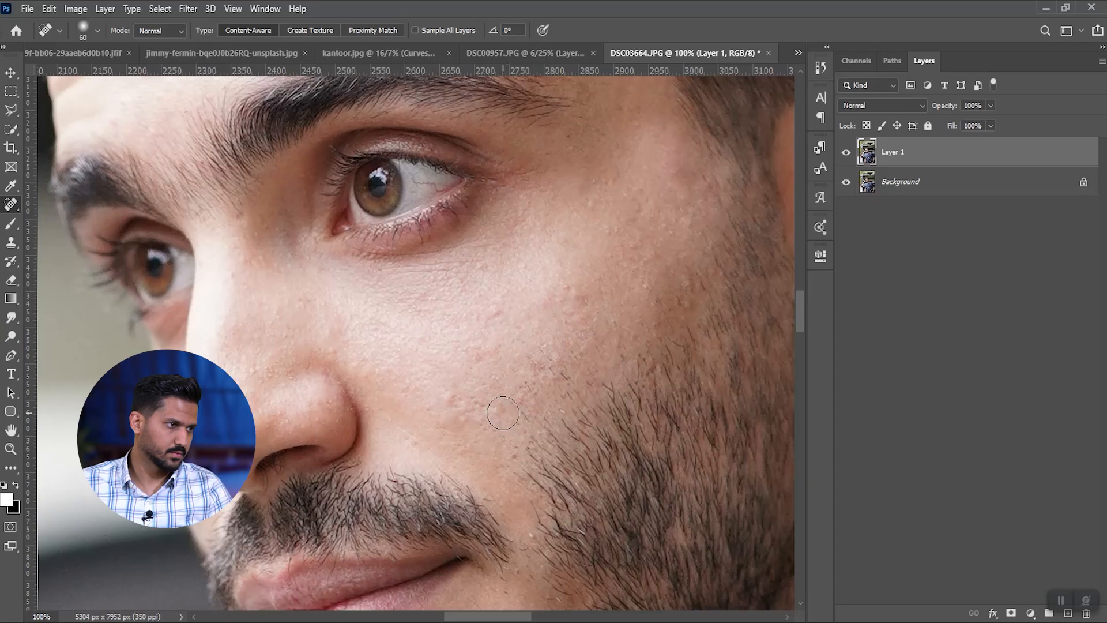
pyautogui.moveTo(639, 486); pyautogui.dragTo(648, 429)
pyautogui.click(695, 260)
pyautogui.click(691, 235)
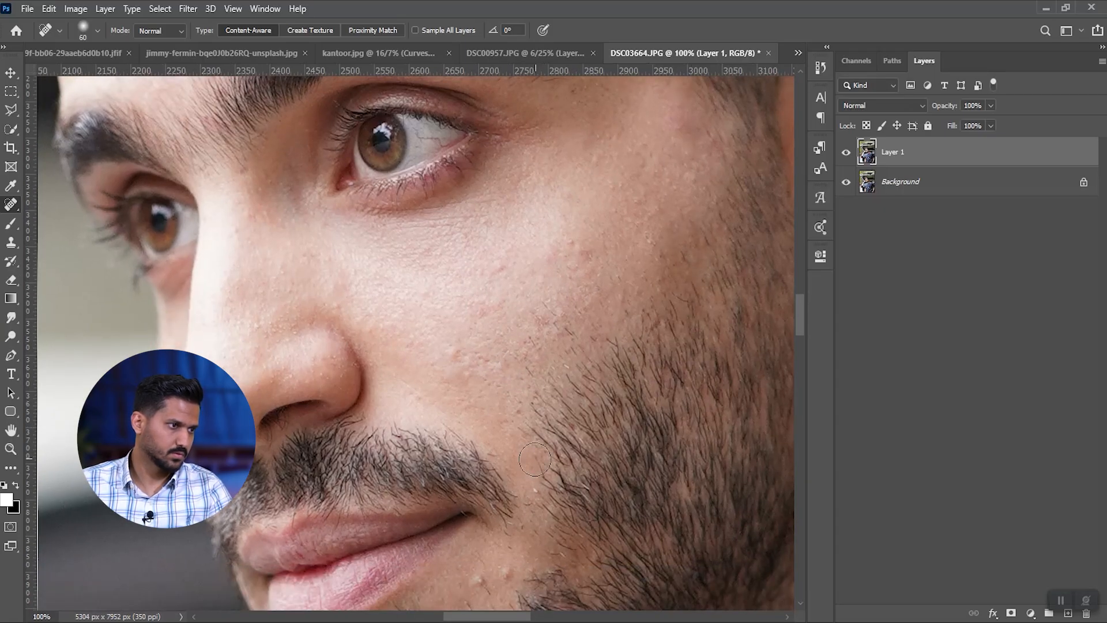
# Heal the white bump beside the moustache and the blemishes below the corner of the mouth.
pyautogui.click(534, 489)
pyautogui.moveTo(553, 513); pyautogui.dragTo(552, 408)
pyautogui.click(509, 469)
pyautogui.click(507, 465)
pyautogui.click(478, 472)
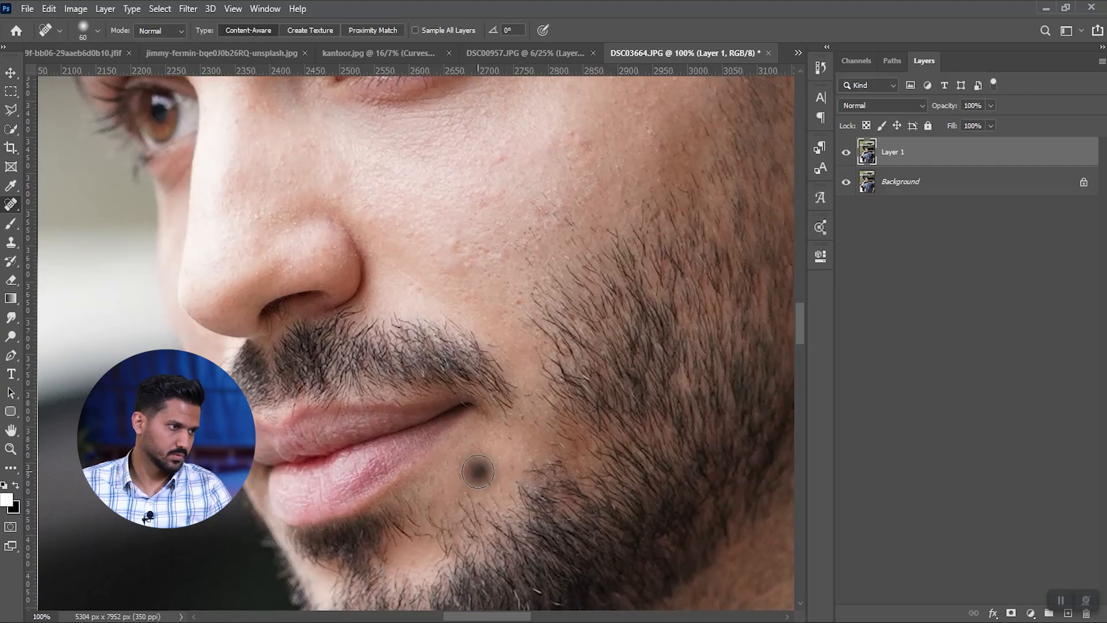
pyautogui.click(487, 487)
# Heal the dark spots on the neck and along the jaw below the ear.
pyautogui.moveTo(580, 506)
pyautogui.mouseDown()
pyautogui.moveTo(747, 388)
pyautogui.moveTo(565, 244)
pyautogui.moveTo(398, 188)
pyautogui.mouseUp()
pyautogui.moveTo(593, 329); pyautogui.dragTo(450, 490)
pyautogui.click(535, 275)
pyautogui.click(536, 281)
pyautogui.click(600, 381)
pyautogui.click(583, 195)
pyautogui.click(539, 116)
# Check the nose and brow area for blemishes and heal the remaining spots on the upper forehead near the hairline.
pyautogui.moveTo(538, 116); pyautogui.dragTo(616, 548)
pyautogui.moveTo(372, 285); pyautogui.dragTo(628, 388)
pyautogui.moveTo(479, 322); pyautogui.dragTo(735, 347)
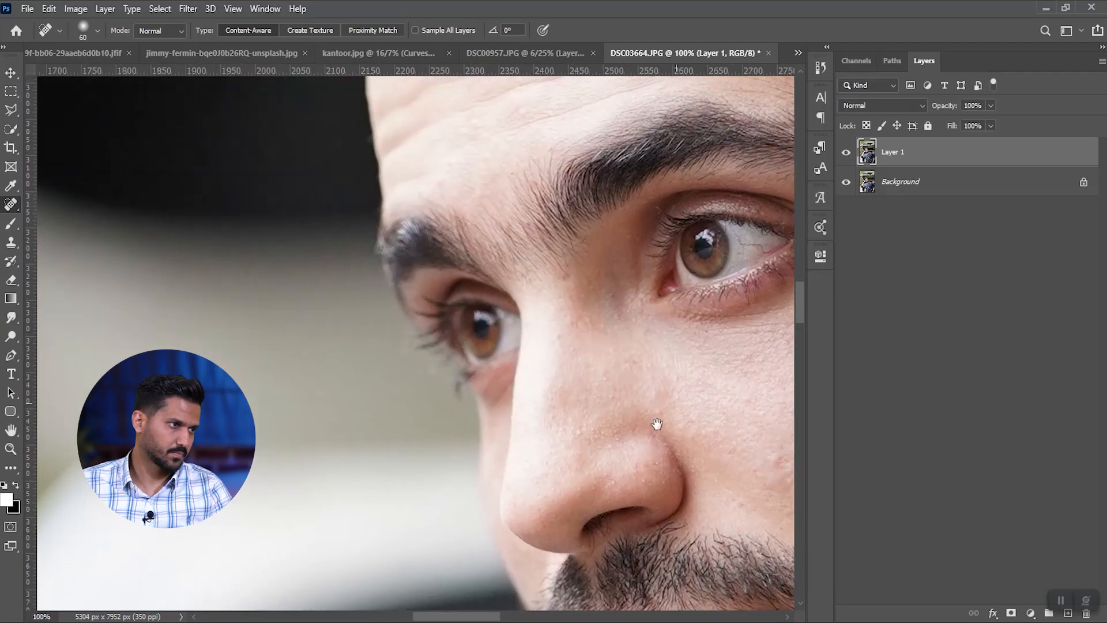
pyautogui.moveTo(623, 240); pyautogui.dragTo(549, 321)
pyautogui.moveTo(549, 242); pyautogui.dragTo(573, 400)
pyautogui.moveTo(555, 300)
pyautogui.mouseDown()
pyautogui.moveTo(312, 367)
pyautogui.moveTo(289, 346)
pyautogui.mouseUp()
pyautogui.click(512, 215)
pyautogui.click(528, 221)
pyautogui.moveTo(518, 301); pyautogui.dragTo(561, 286)
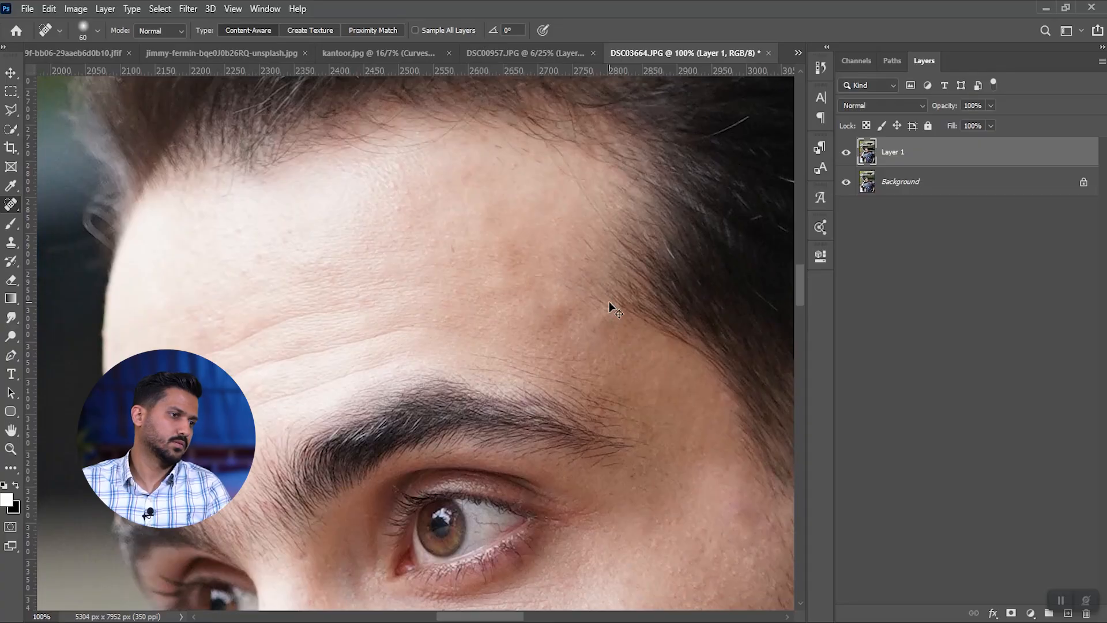
# Smooth the uneven patches on the forehead near the hairline, enlarging the healing brush to 150.
pyautogui.hotkey('ctrl', '-')
pyautogui.hotkey('ctrl', '-')
pyautogui.hotkey('ctrl', '-')
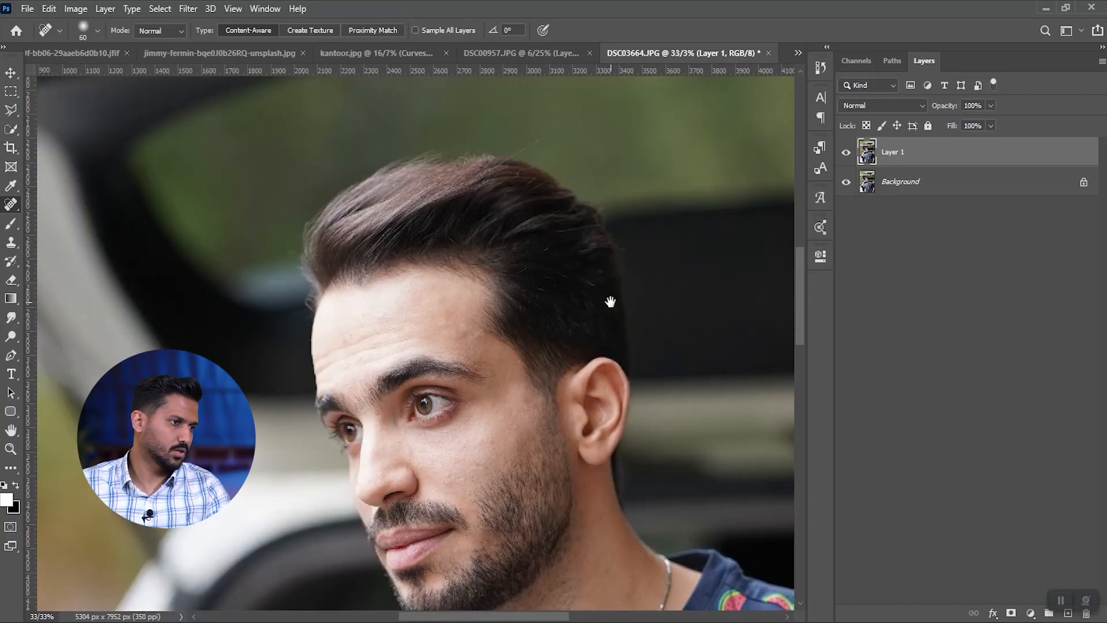
pyautogui.moveTo(611, 301); pyautogui.dragTo(624, 292)
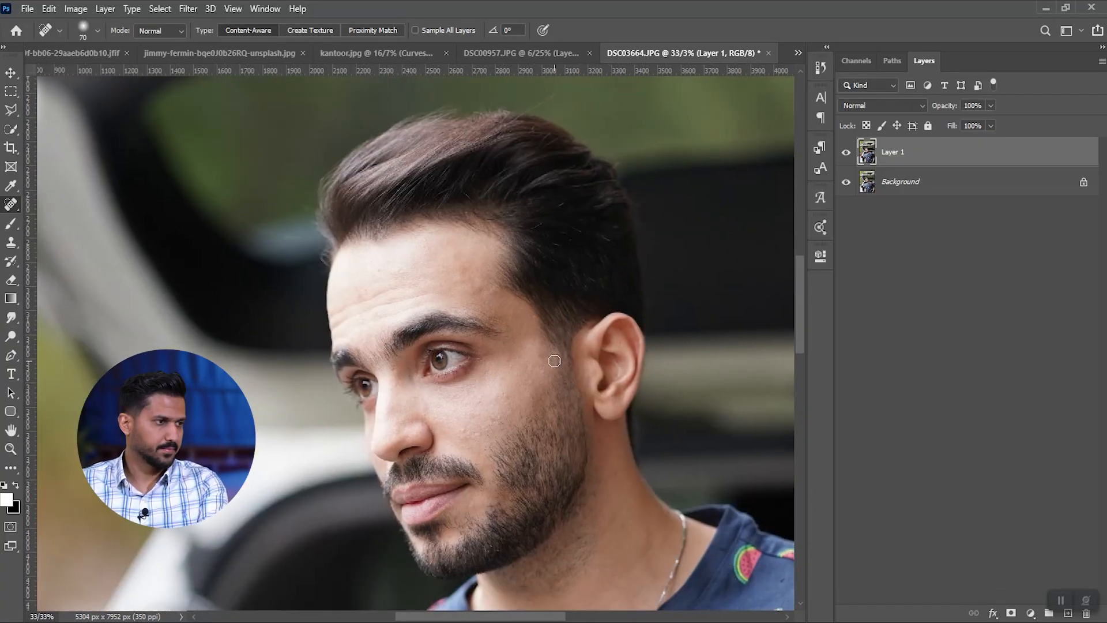
pyautogui.moveTo(497, 290); pyautogui.dragTo(485, 294)
pyautogui.press(']')
pyautogui.click(469, 280)
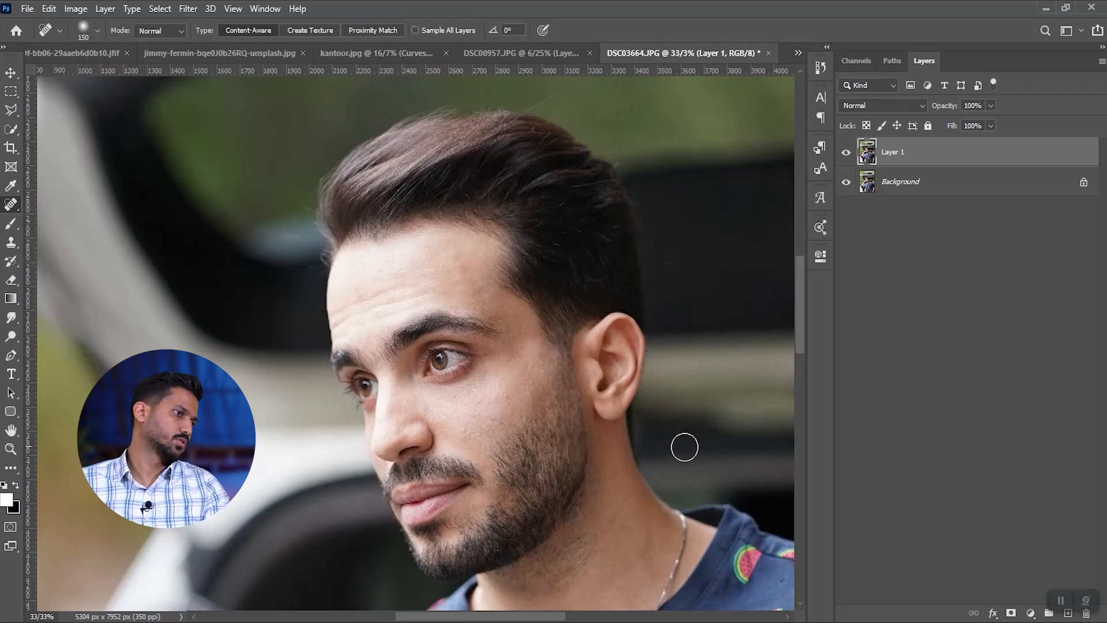
# Compare the retouched face with the original by toggling the visibility of Layer 1.
pyautogui.moveTo(576, 358); pyautogui.dragTo(583, 306)
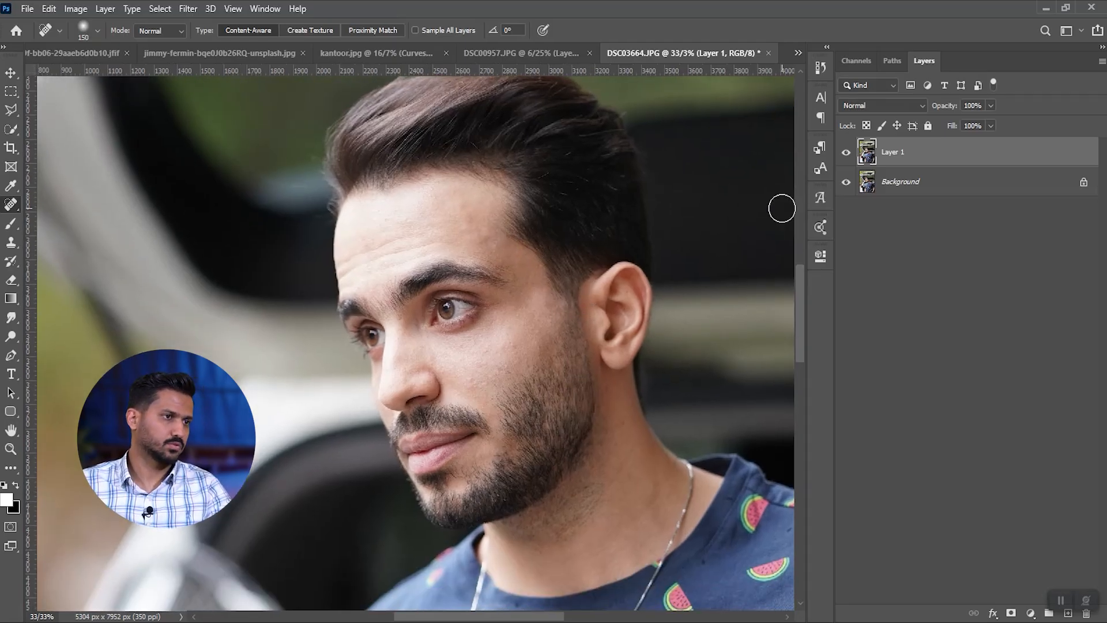
pyautogui.click(850, 156)
pyautogui.click(849, 156)
pyautogui.click(848, 157)
pyautogui.click(848, 156)
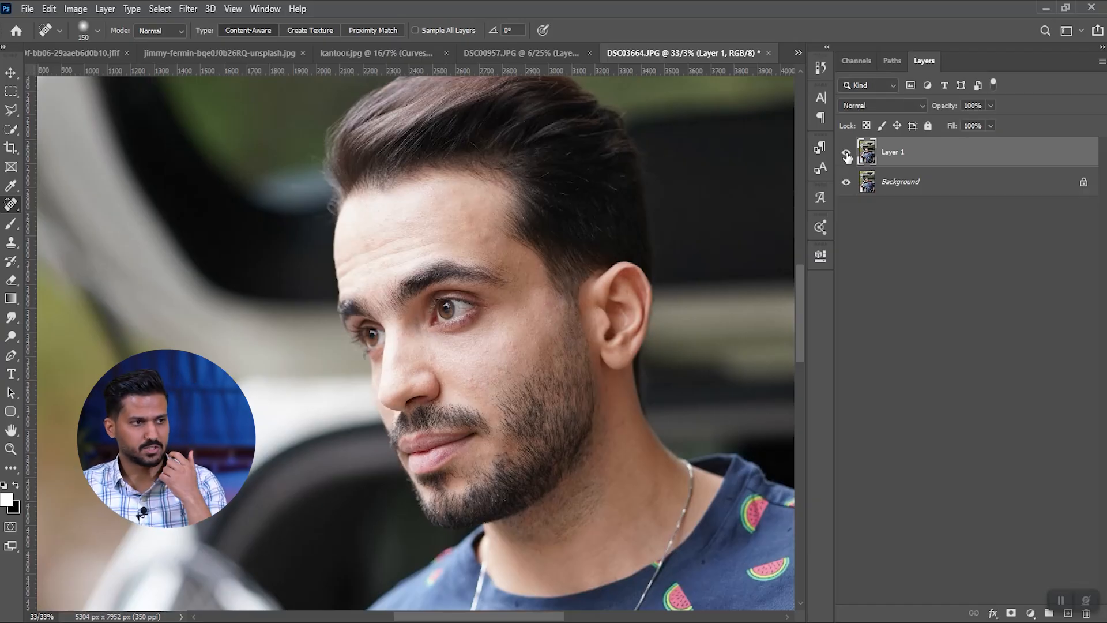
# Duplicate Layer 1 within the same document as Layer 1 copy.
pyautogui.hotkey('ctrl', '-')
pyautogui.hotkey('ctrl', '-')
pyautogui.hotkey('ctrl', '-')
pyautogui.hotkey('ctrl', '-')
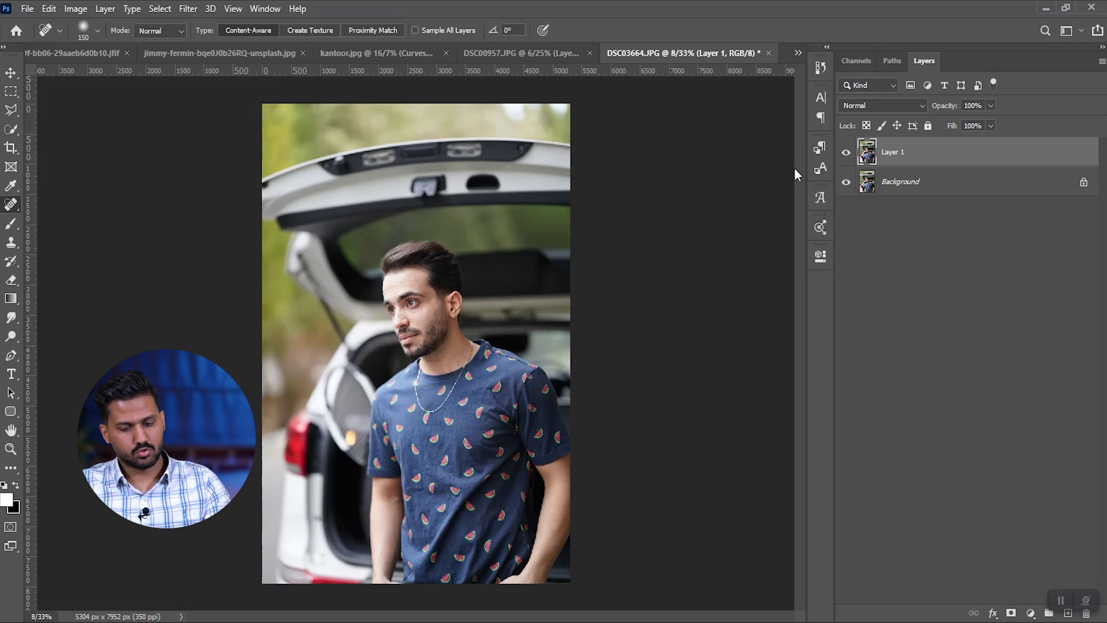
pyautogui.hotkey('ctrl', 'j')
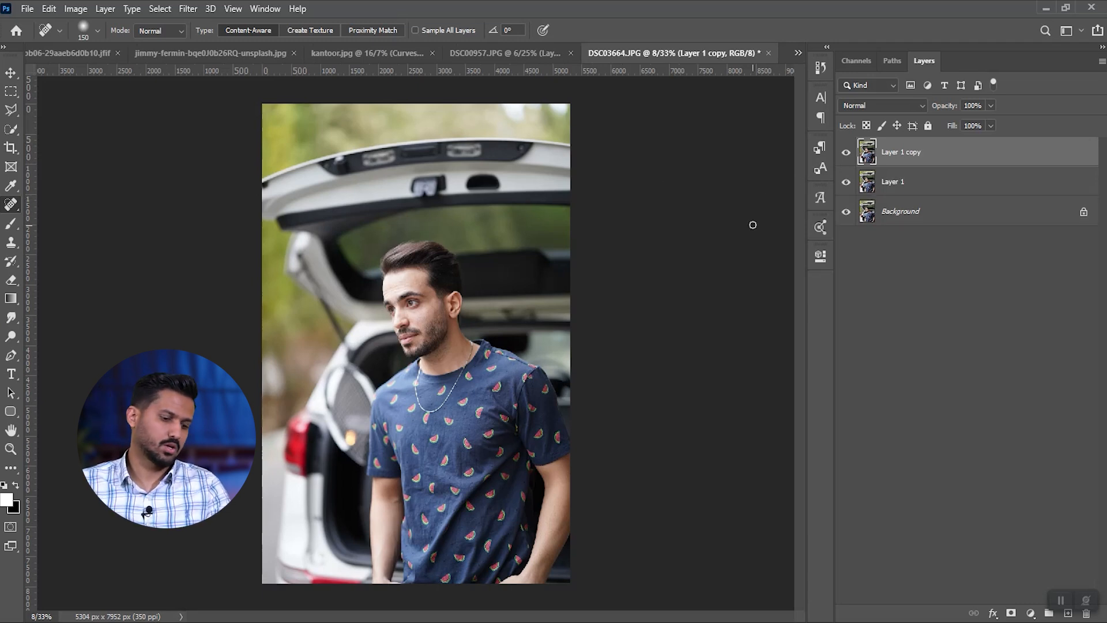
pyautogui.hotkey('ctrl', 'z')
pyautogui.rightClick(921, 154)
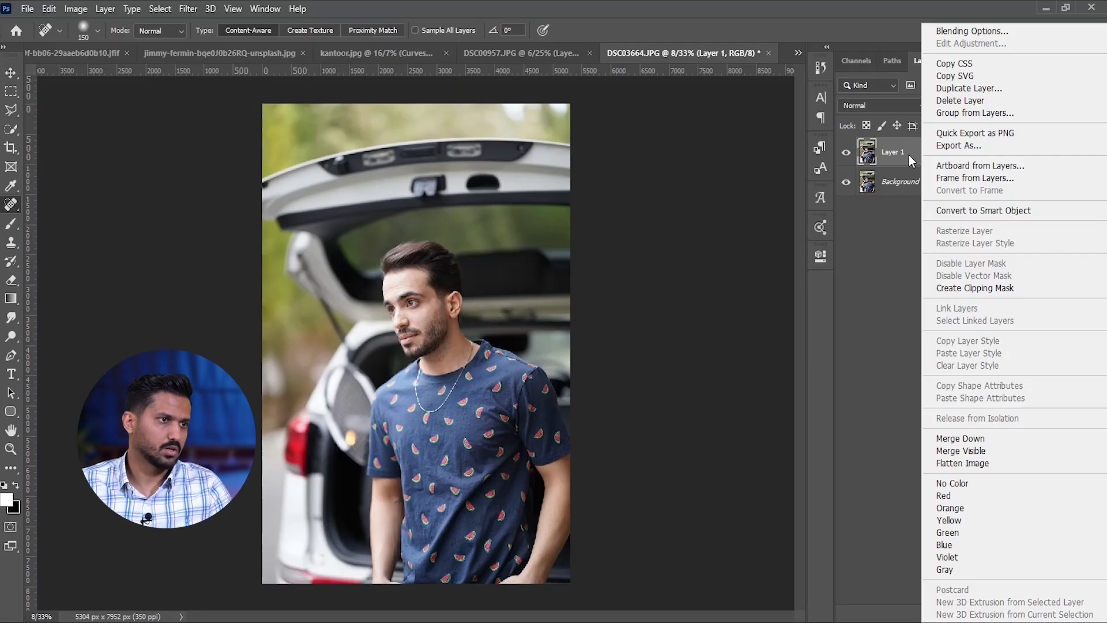
pyautogui.click(940, 88)
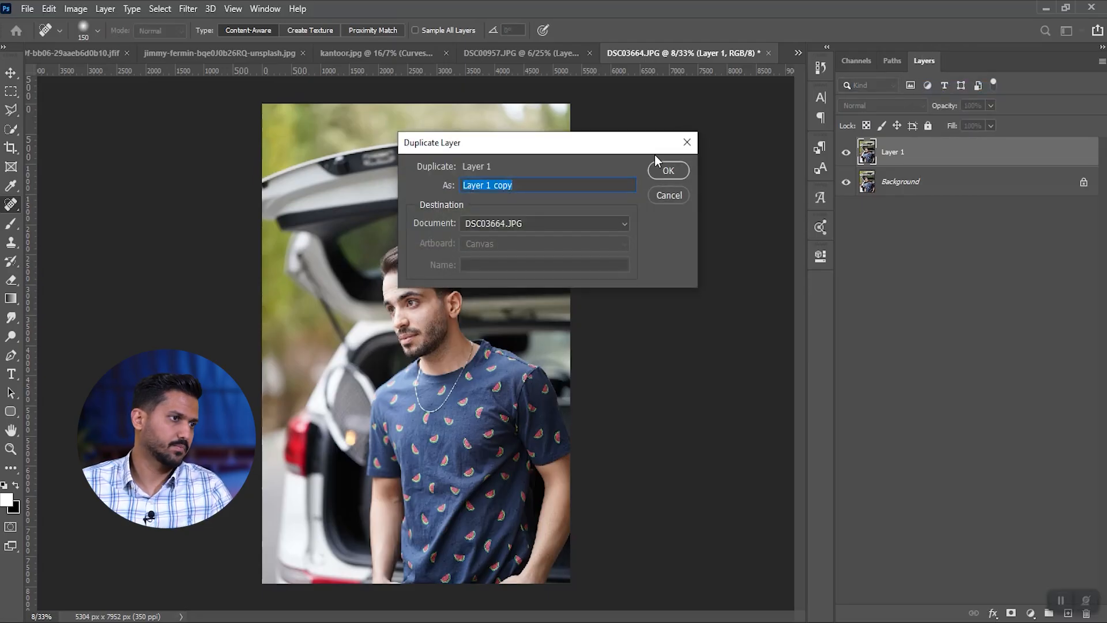
pyautogui.click(664, 169)
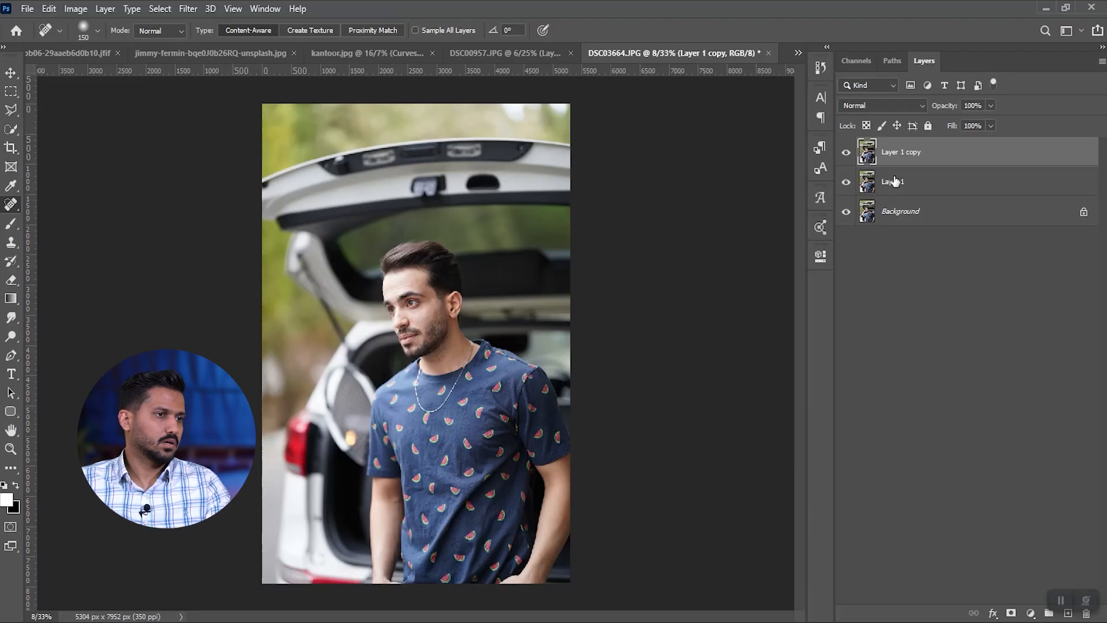
# Invert the colours of Layer 1 copy and set its blending mode to Vivid Light.
pyautogui.hotkey('ctrl', 'i')
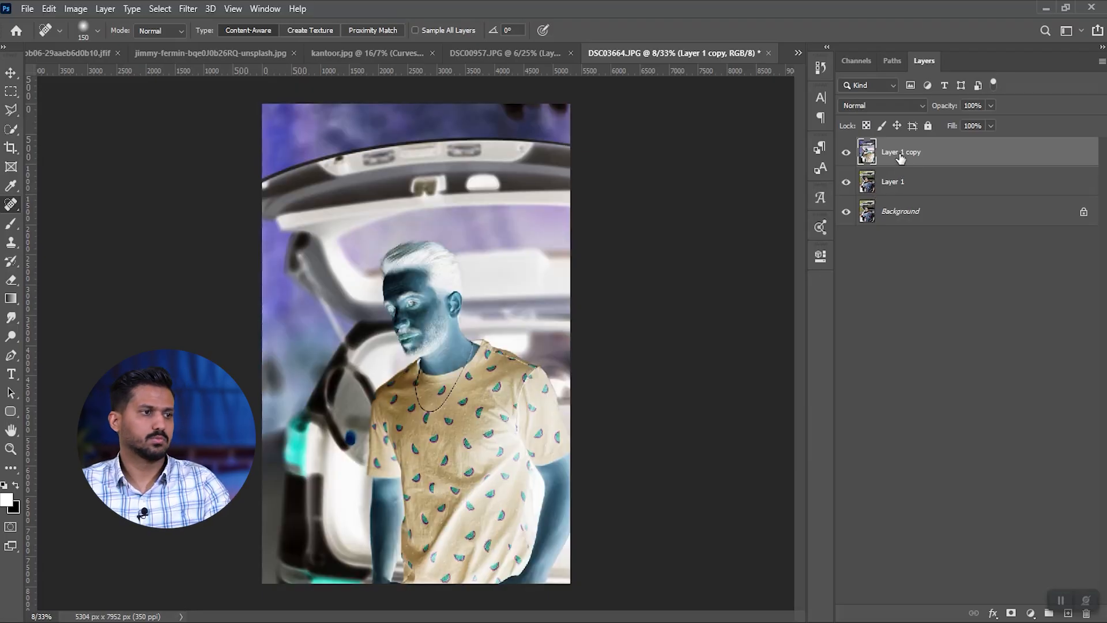
pyautogui.click(873, 106)
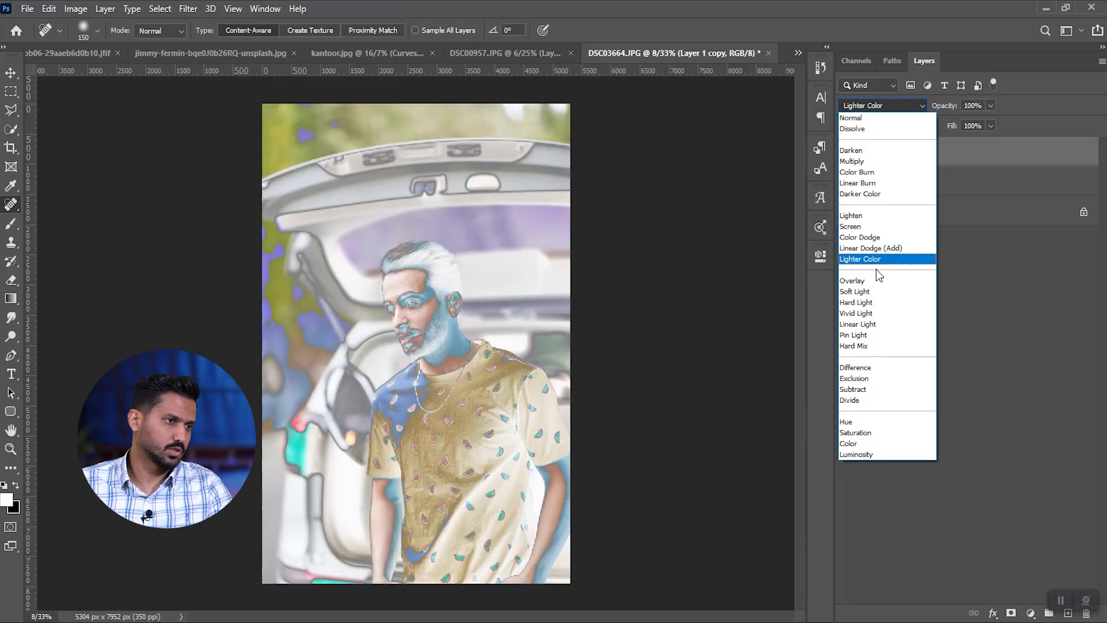
pyautogui.click(868, 315)
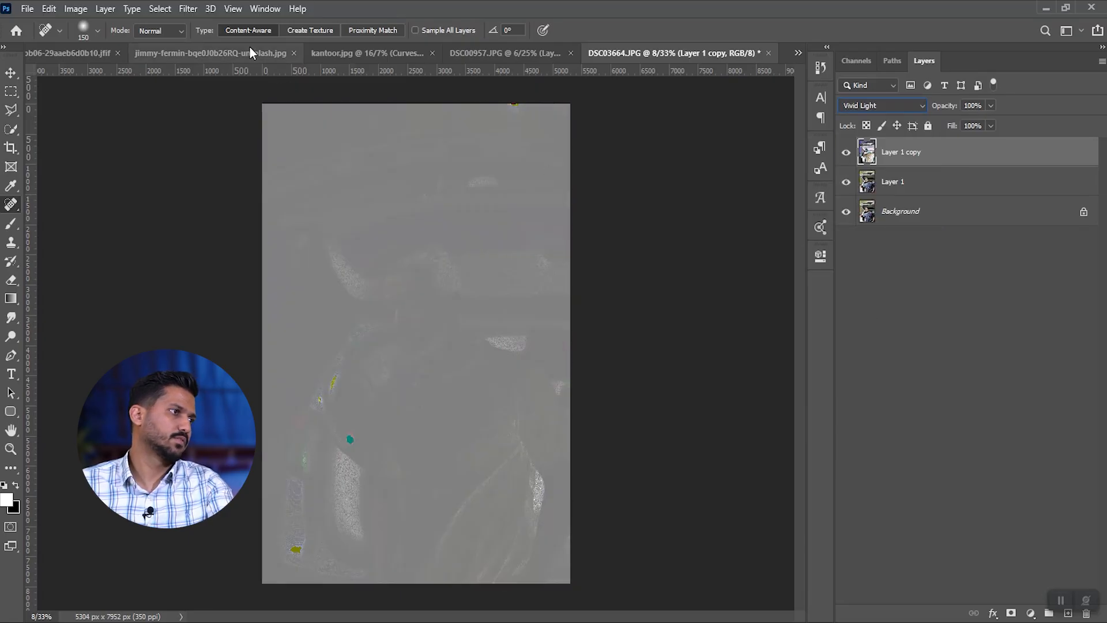
# Apply a High Pass filter with a radius of 24 pixels to Layer 1 copy.
pyautogui.click(188, 9)
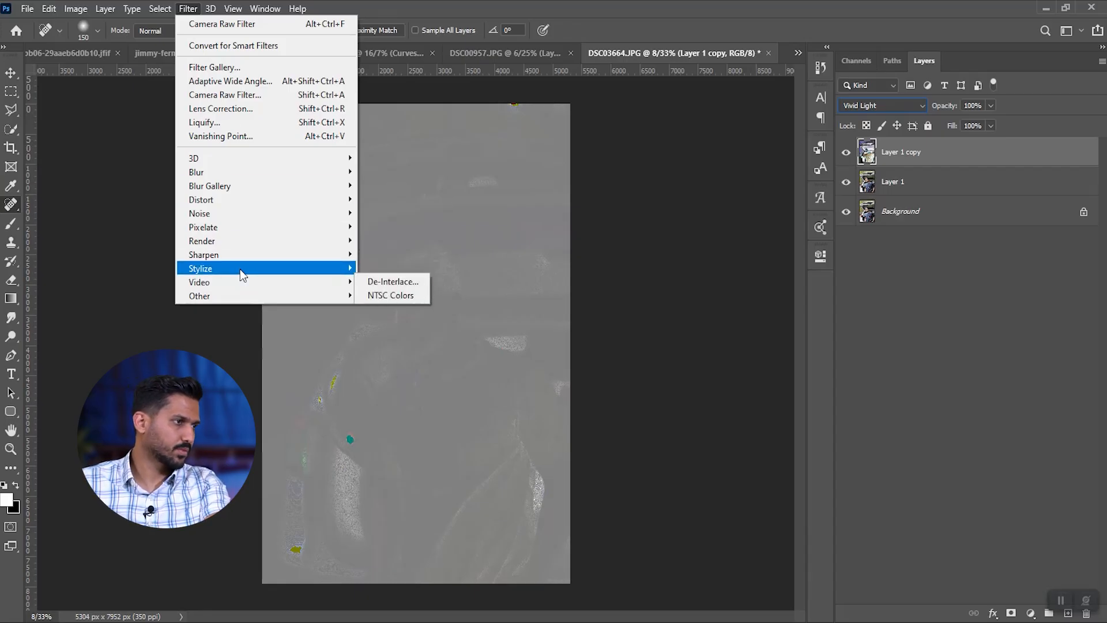
pyautogui.moveTo(239, 269)
pyautogui.moveTo(351, 293)
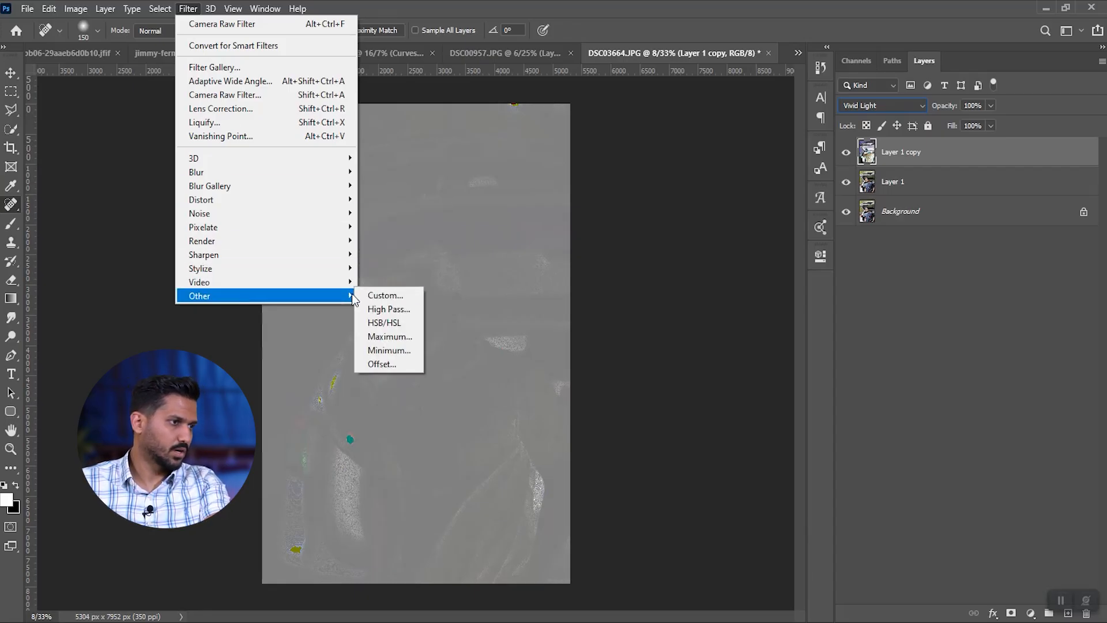
pyautogui.click(394, 310)
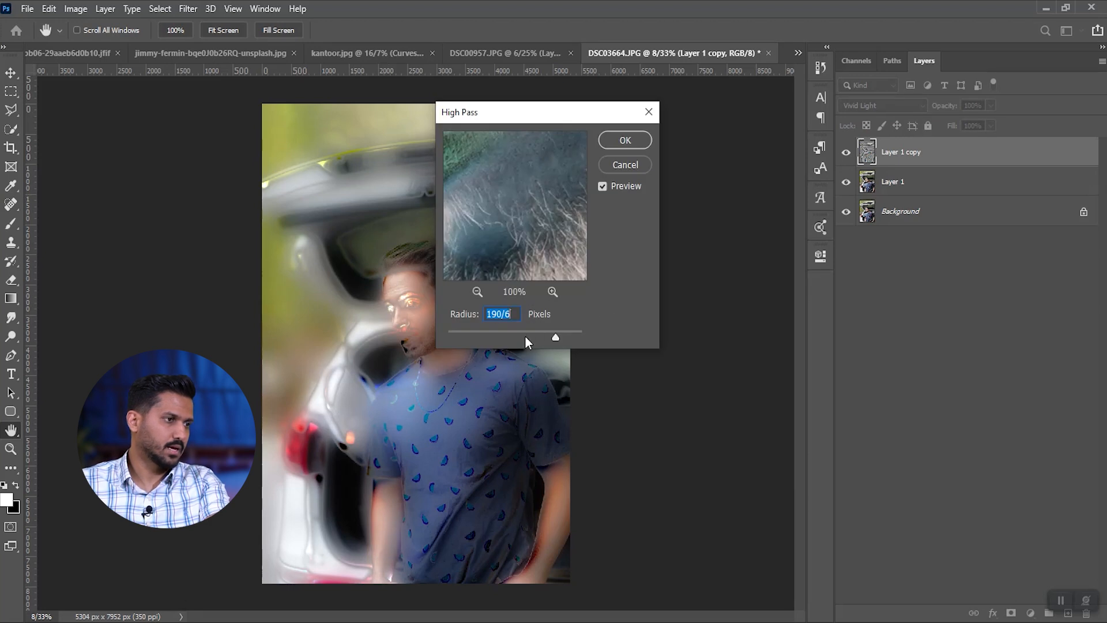
pyautogui.write('2')
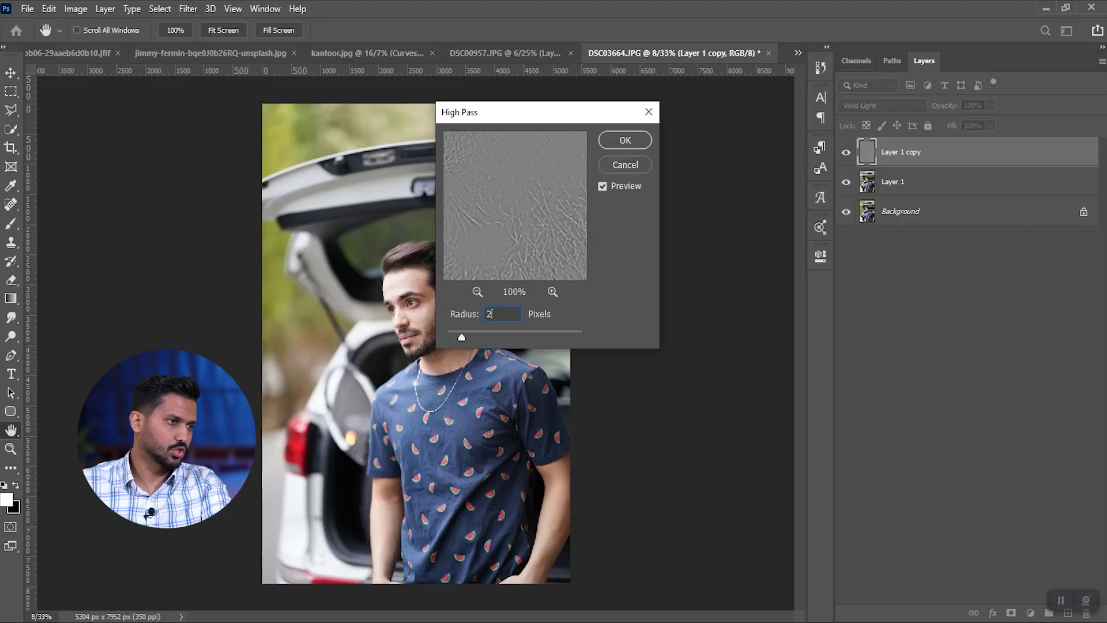
pyautogui.write('4')
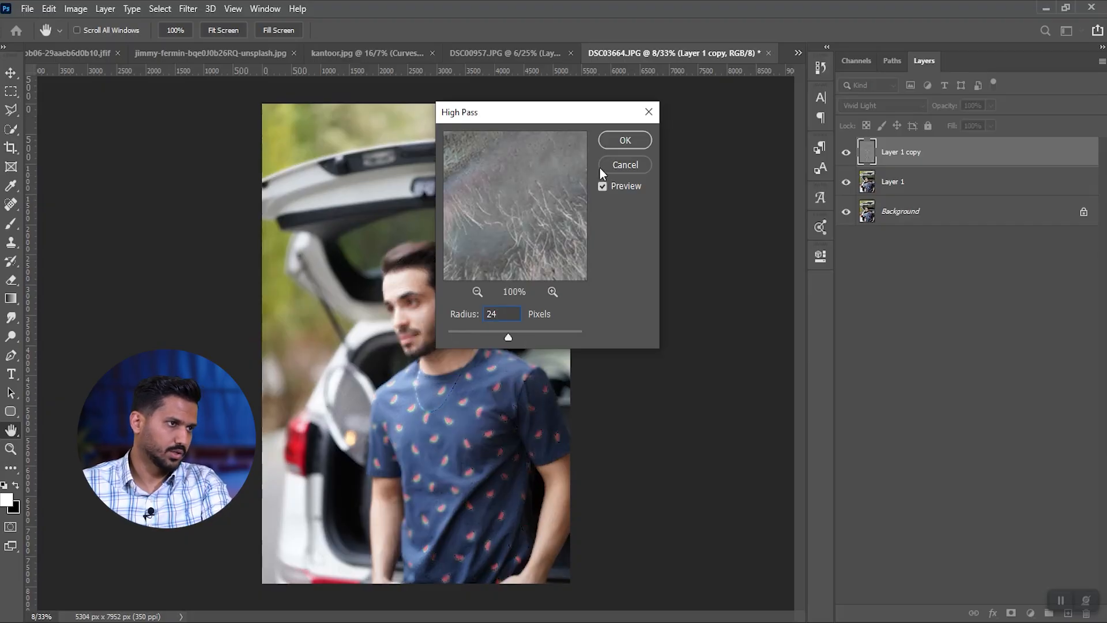
pyautogui.click(625, 141)
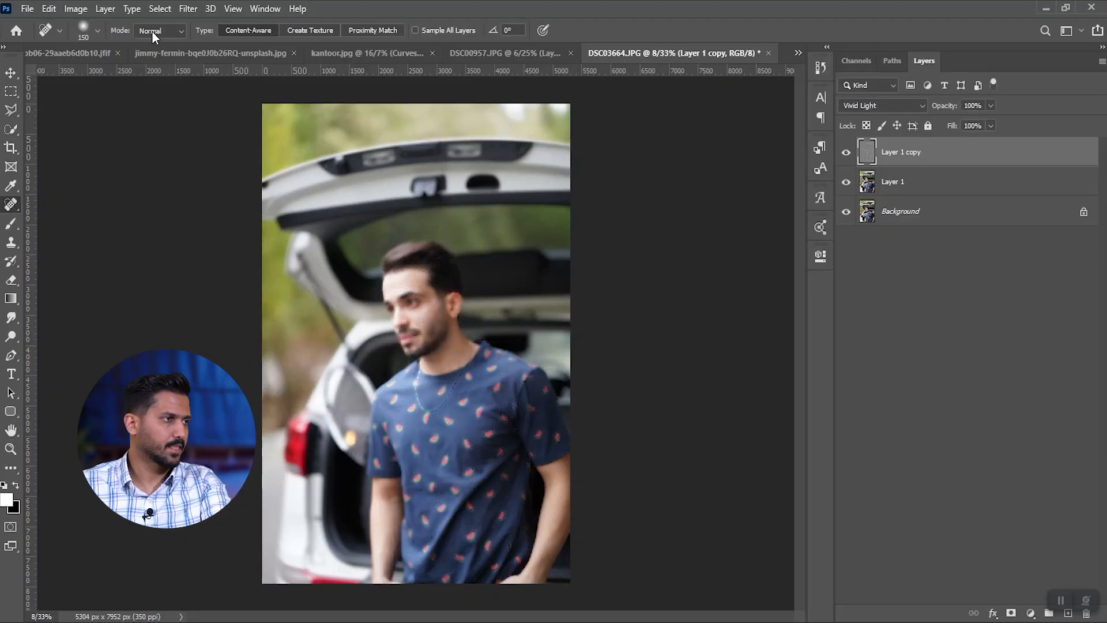
# Apply a Gaussian Blur with a radius of 4 pixels to Layer 1 copy.
pyautogui.click(182, 10)
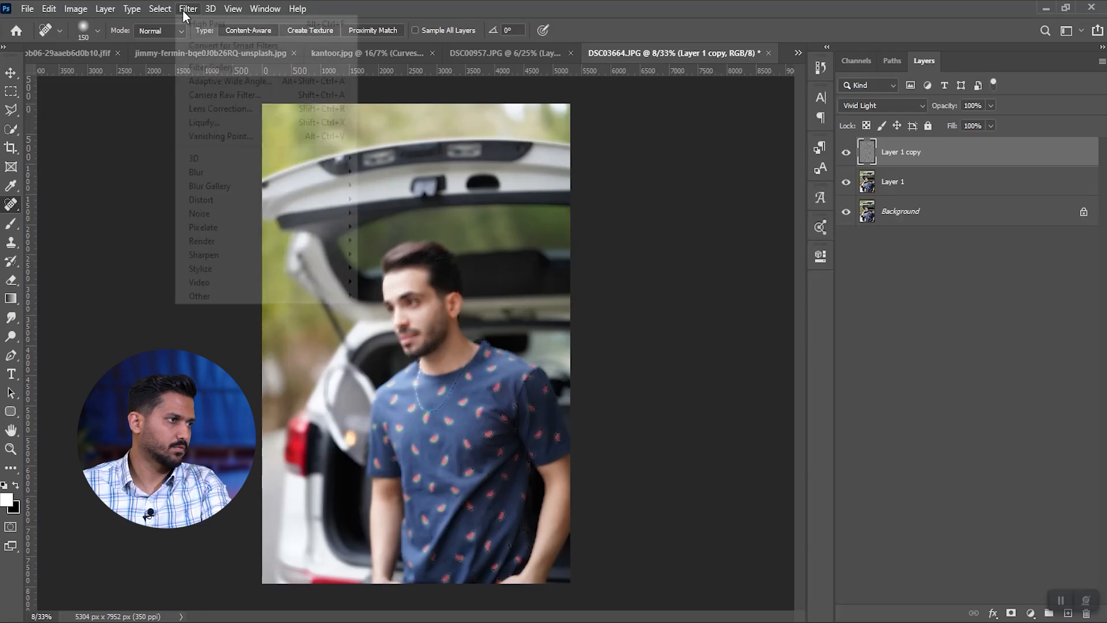
pyautogui.moveTo(213, 171)
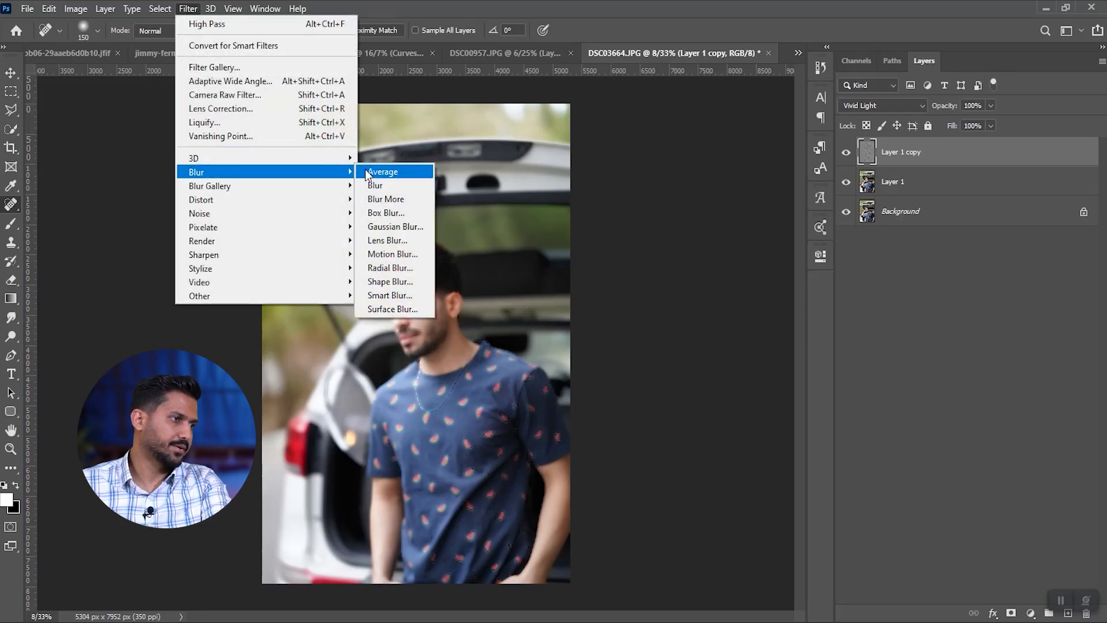
pyautogui.click(395, 227)
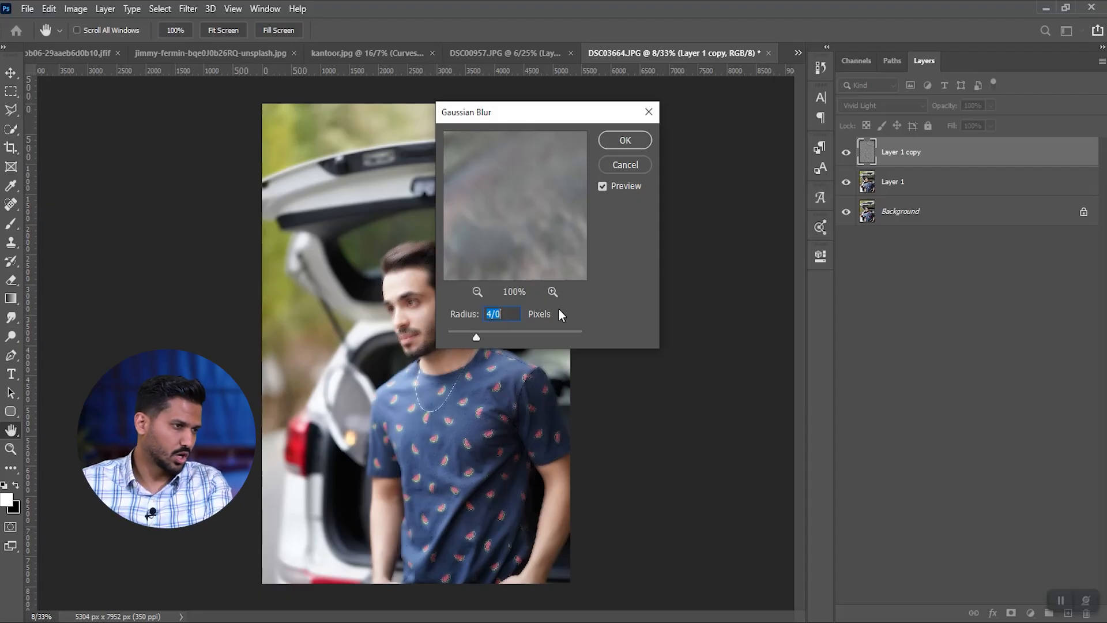
pyautogui.click(621, 140)
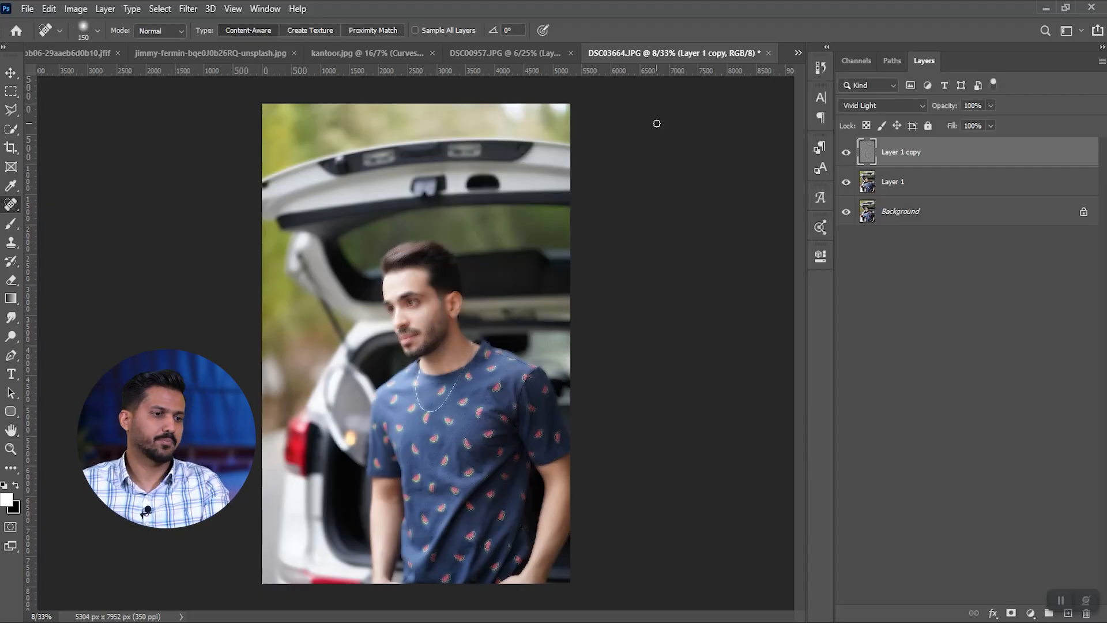
# Add a black mask to Layer 1 copy and paint white on it over the forehead, cheek and nose with a 175-pixel brush.
pyautogui.keyDown('alt'); pyautogui.click(1012, 614); pyautogui.keyUp('alt')
pyautogui.scroll(2, 427, 284)
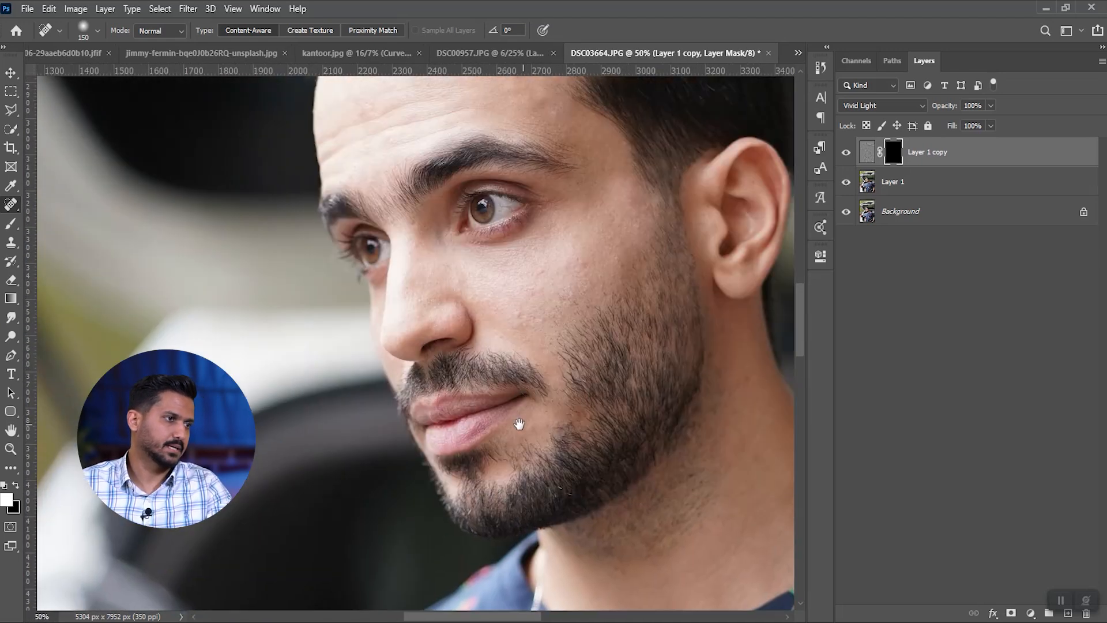
pyautogui.moveTo(519, 424); pyautogui.dragTo(452, 469)
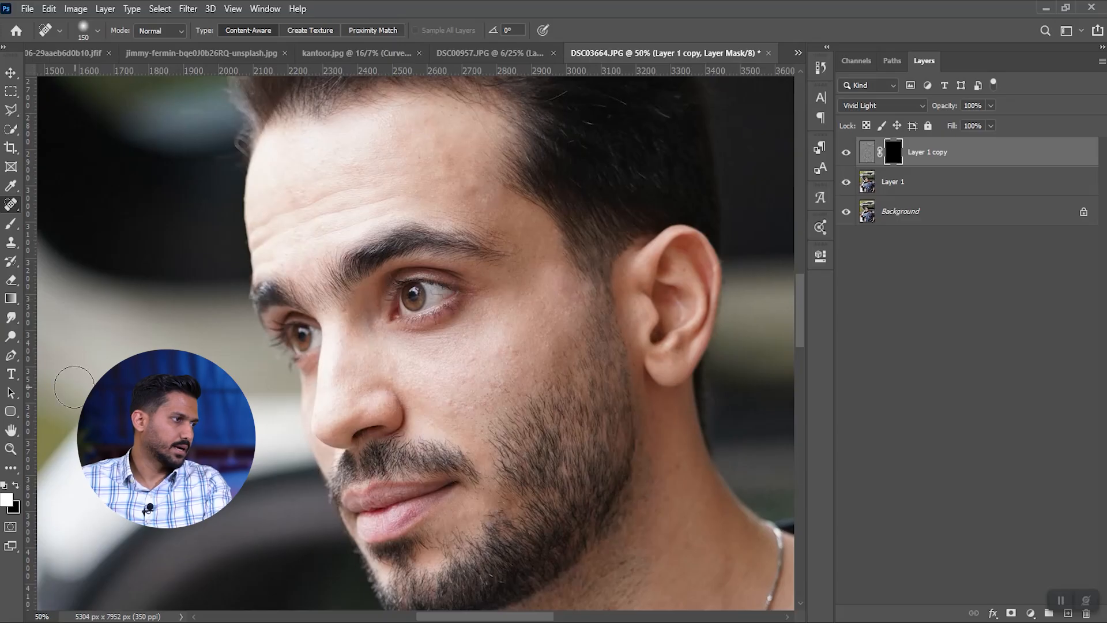
pyautogui.click(15, 230)
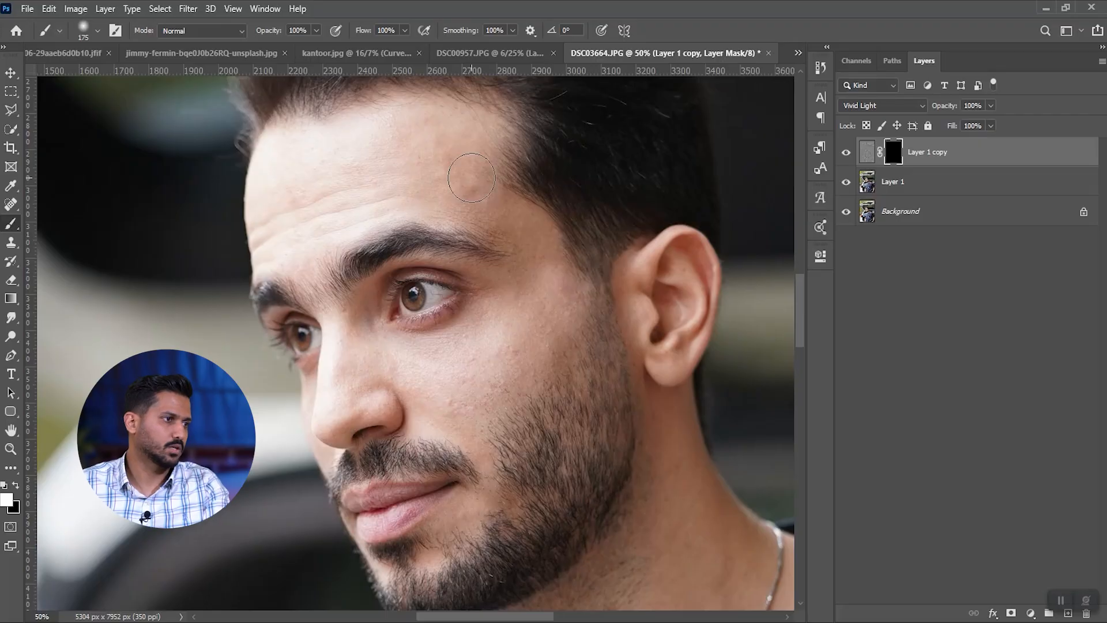
pyautogui.moveTo(408, 148)
pyautogui.mouseDown()
pyautogui.moveTo(341, 173)
pyautogui.moveTo(402, 169)
pyautogui.moveTo(307, 221)
pyautogui.moveTo(358, 156)
pyautogui.moveTo(300, 169)
pyautogui.moveTo(277, 205)
pyautogui.moveTo(314, 208)
pyautogui.moveTo(272, 231)
pyautogui.moveTo(336, 182)
pyautogui.moveTo(374, 179)
pyautogui.moveTo(271, 218)
pyautogui.moveTo(265, 233)
pyautogui.moveTo(410, 143)
pyautogui.moveTo(379, 147)
pyautogui.moveTo(472, 209)
pyautogui.moveTo(478, 246)
pyautogui.moveTo(515, 246)
pyautogui.moveTo(522, 229)
pyautogui.moveTo(559, 271)
pyautogui.moveTo(478, 205)
pyautogui.mouseUp()
pyautogui.moveTo(531, 276)
pyautogui.mouseDown()
pyautogui.moveTo(546, 305)
pyautogui.moveTo(518, 408)
pyautogui.moveTo(512, 356)
pyautogui.moveTo(471, 429)
pyautogui.moveTo(479, 413)
pyautogui.moveTo(435, 399)
pyautogui.moveTo(470, 398)
pyautogui.moveTo(476, 367)
pyautogui.mouseUp()
pyautogui.moveTo(531, 369); pyautogui.dragTo(638, 306)
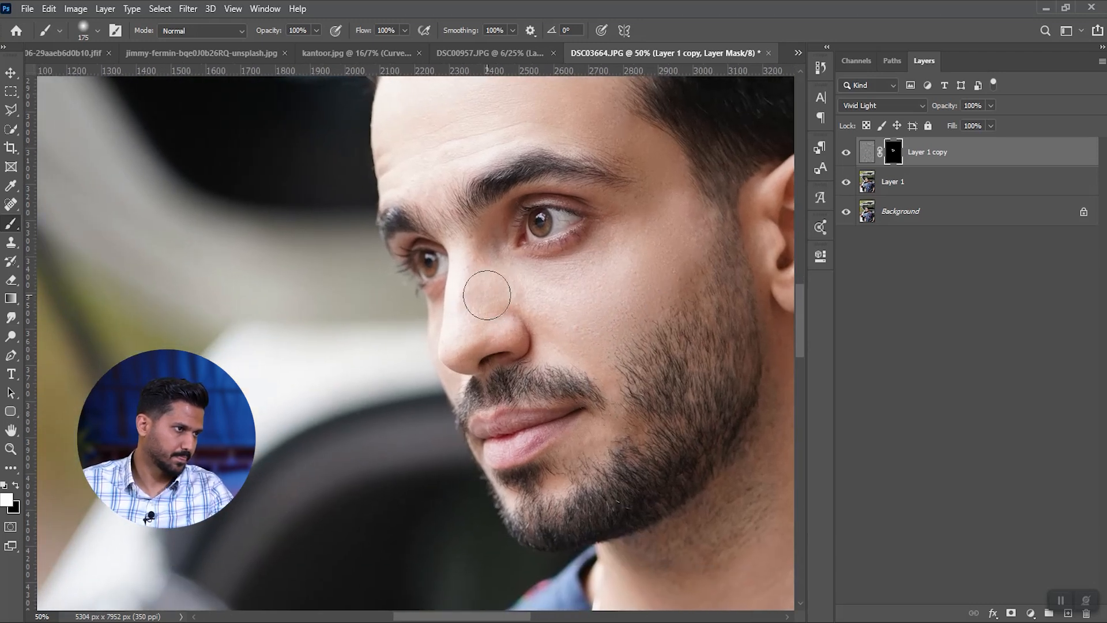
pyautogui.moveTo(604, 292)
pyautogui.mouseDown()
pyautogui.moveTo(598, 241)
pyautogui.moveTo(574, 240)
pyautogui.mouseUp()
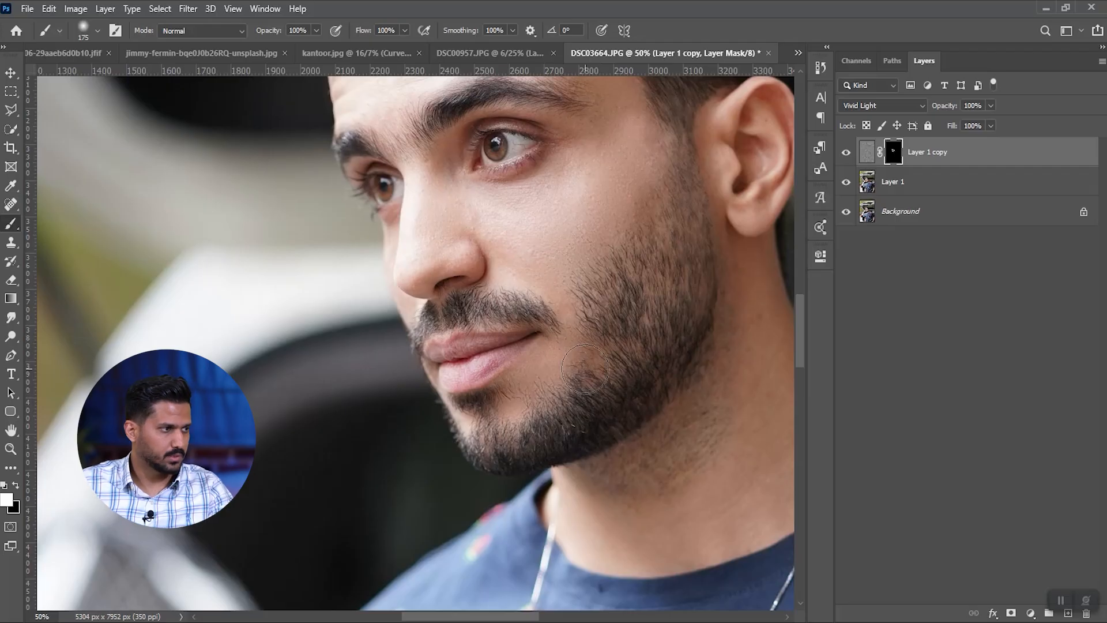
# Paint white on the mask over the neck skin below the beard, enlarging the brush to 250.
pyautogui.click(15, 487)
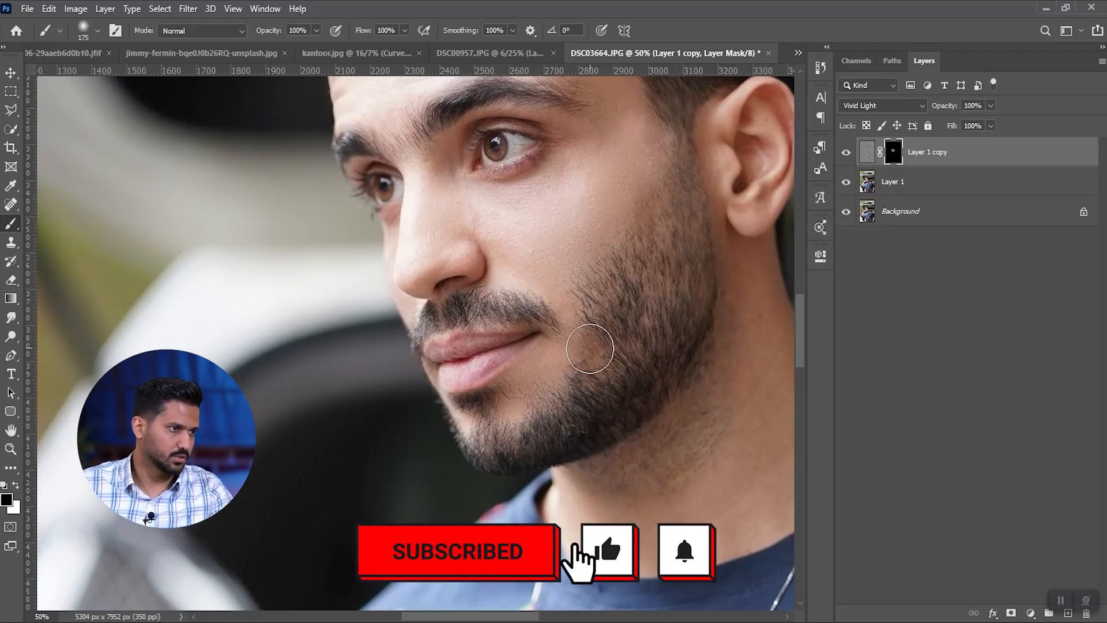
pyautogui.click(16, 486)
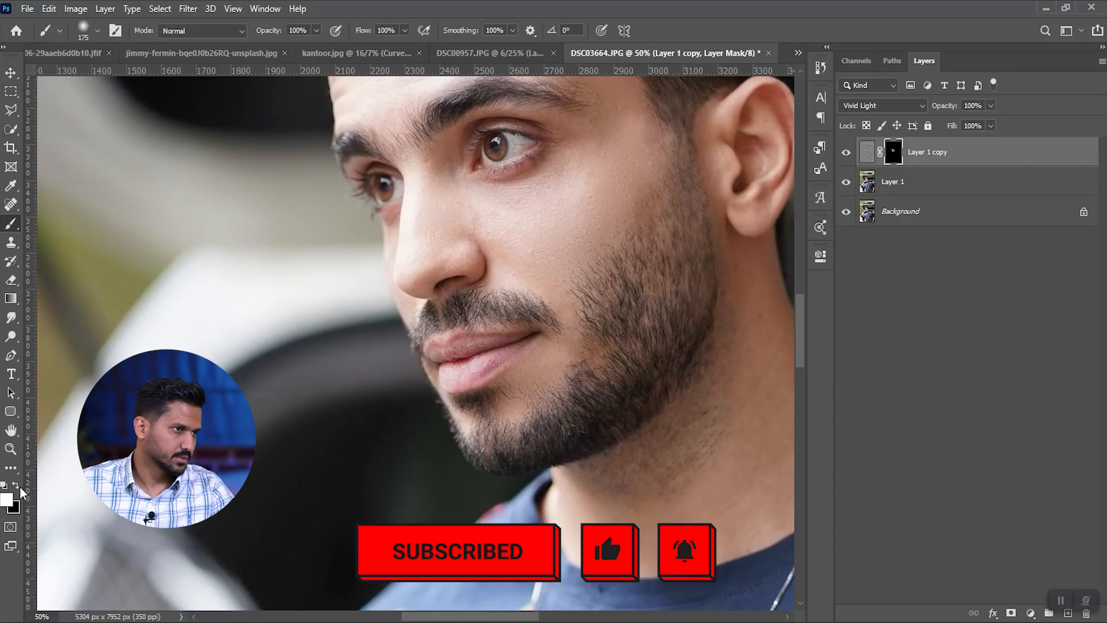
pyautogui.moveTo(548, 264); pyautogui.dragTo(389, 329)
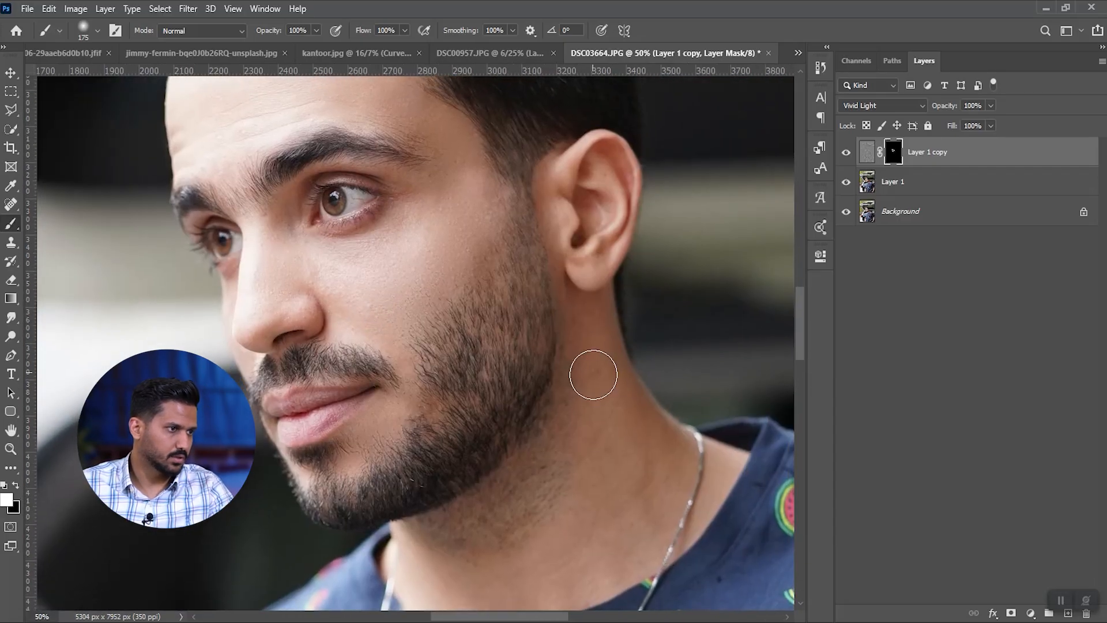
pyautogui.press(']')
pyautogui.press(']')
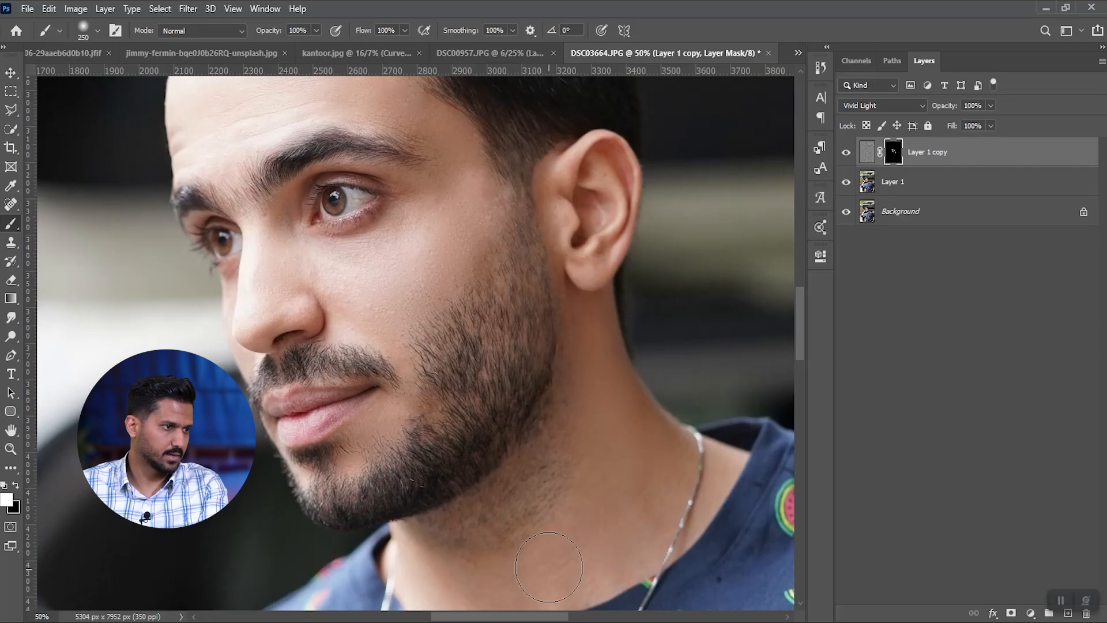
pyautogui.moveTo(577, 537); pyautogui.dragTo(624, 422)
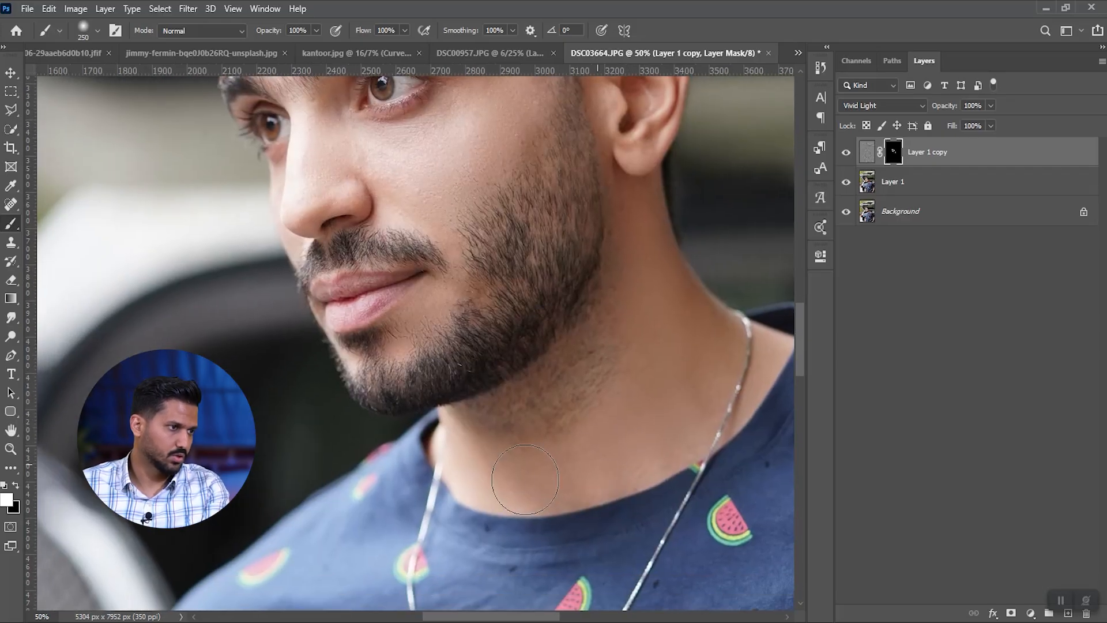
pyautogui.moveTo(613, 354)
pyautogui.mouseDown()
pyautogui.moveTo(502, 423)
pyautogui.moveTo(513, 463)
pyautogui.mouseUp()
pyautogui.moveTo(546, 322); pyautogui.dragTo(513, 324)
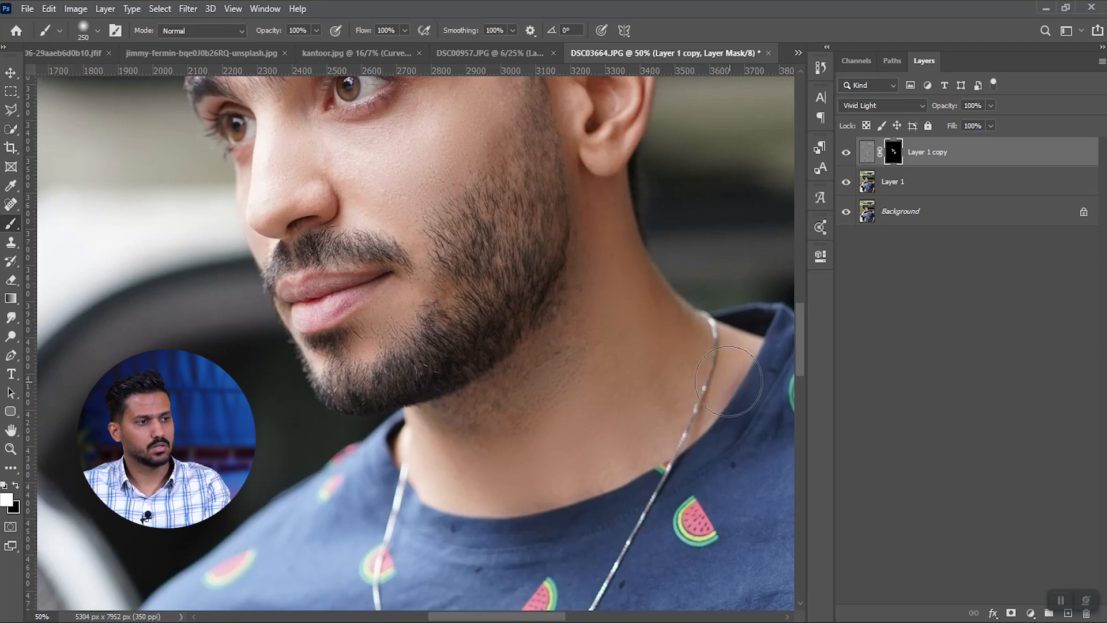
# Reduce the brush to 100 and paint the smoothing into the remaining skin around the necklace and neck.
pyautogui.press('[')
pyautogui.press('[')
pyautogui.press('[')
pyautogui.press('[')
pyautogui.press('[')
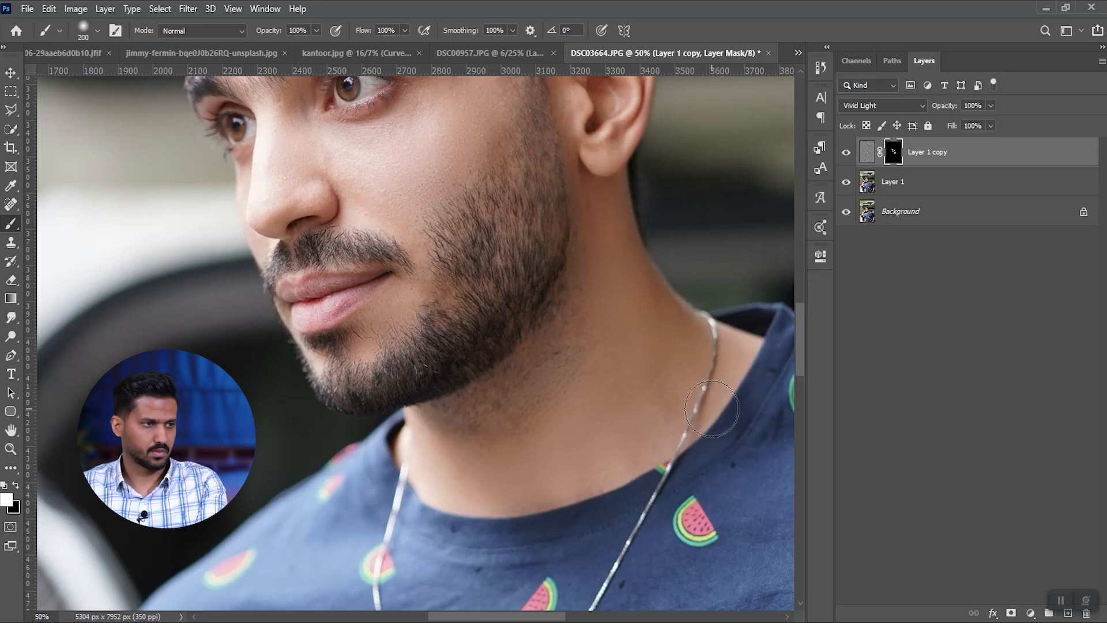
pyautogui.moveTo(511, 395); pyautogui.dragTo(660, 554)
pyautogui.moveTo(561, 415); pyautogui.dragTo(615, 536)
pyautogui.moveTo(587, 439); pyautogui.dragTo(472, 296)
# Compare the face with and without the smoothing by toggling the visibility of Layer 1 copy, then check the whole photo.
pyautogui.click(848, 153)
pyautogui.click(847, 152)
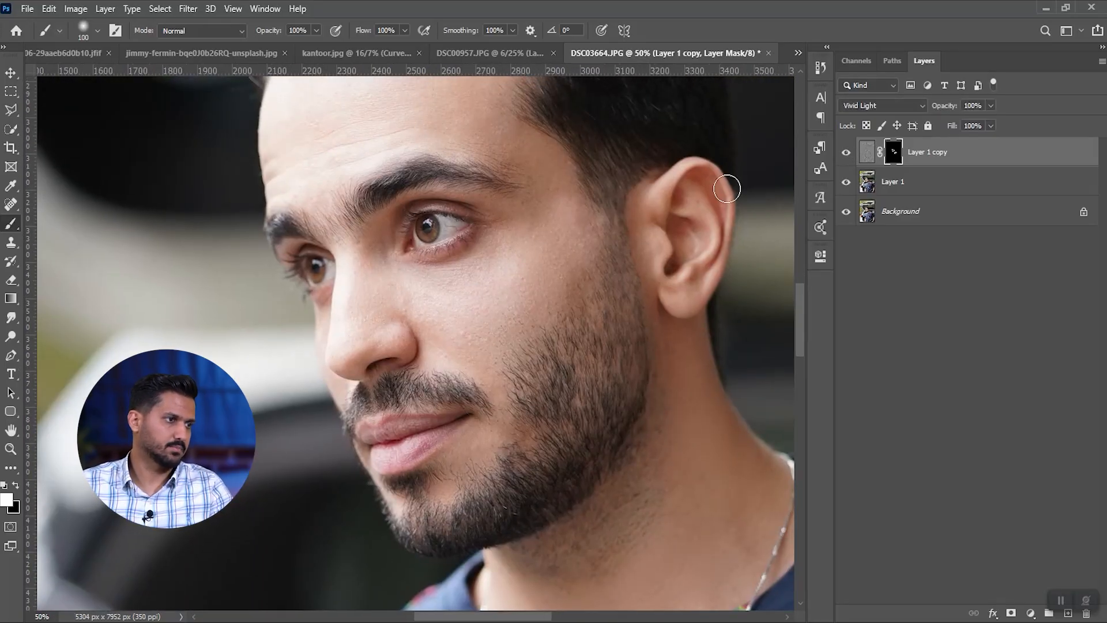
pyautogui.hotkey('ctrl', '-')
pyautogui.moveTo(629, 178); pyautogui.dragTo(631, 196)
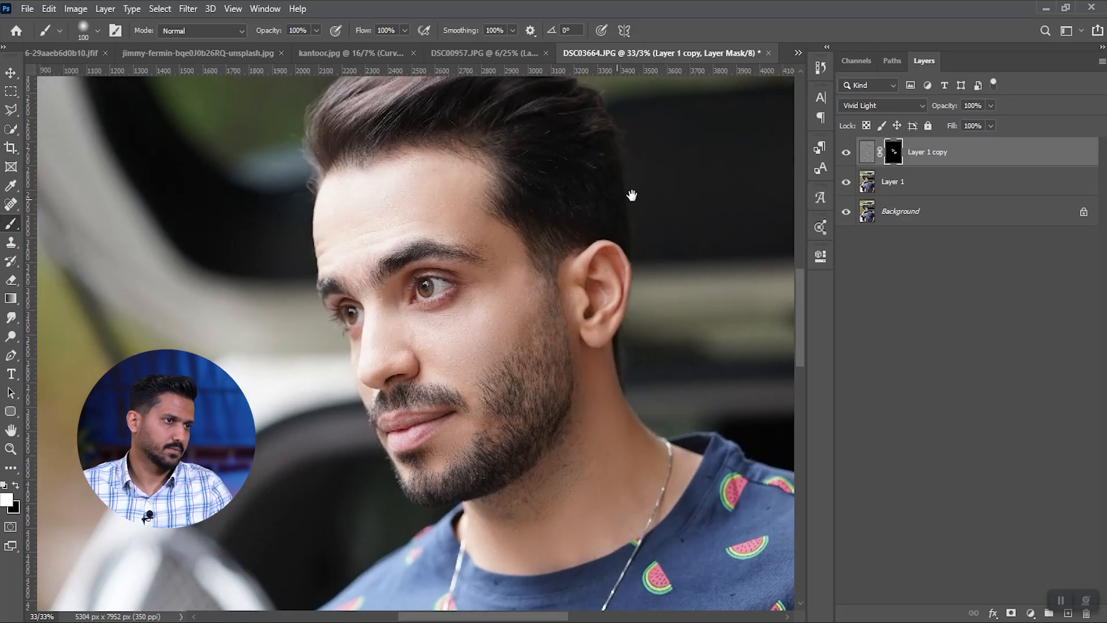
pyautogui.click(847, 154)
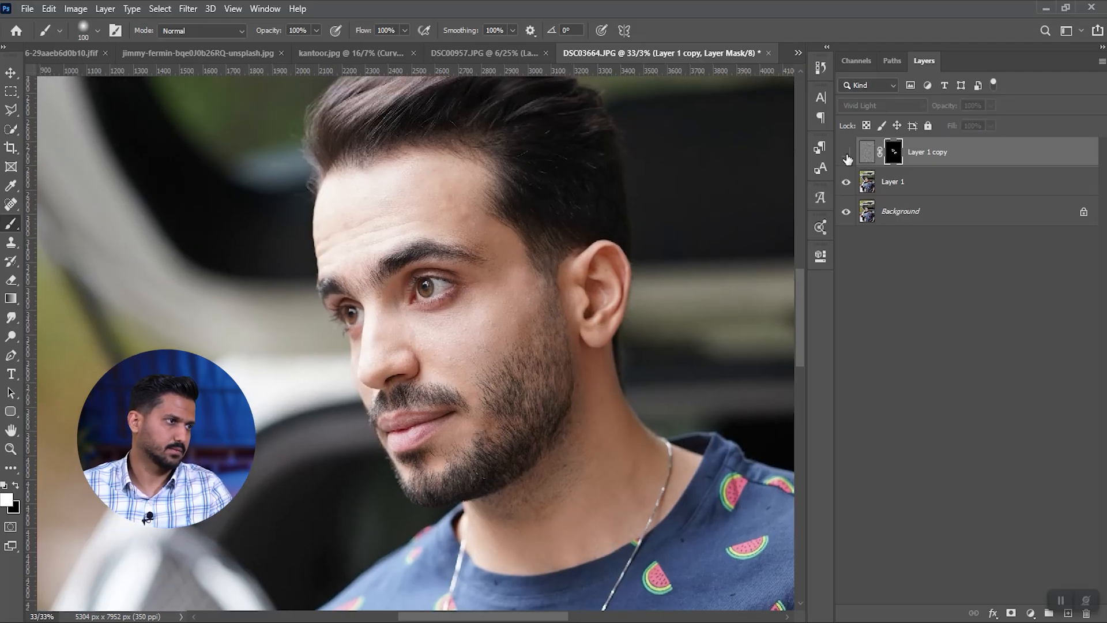
pyautogui.click(846, 153)
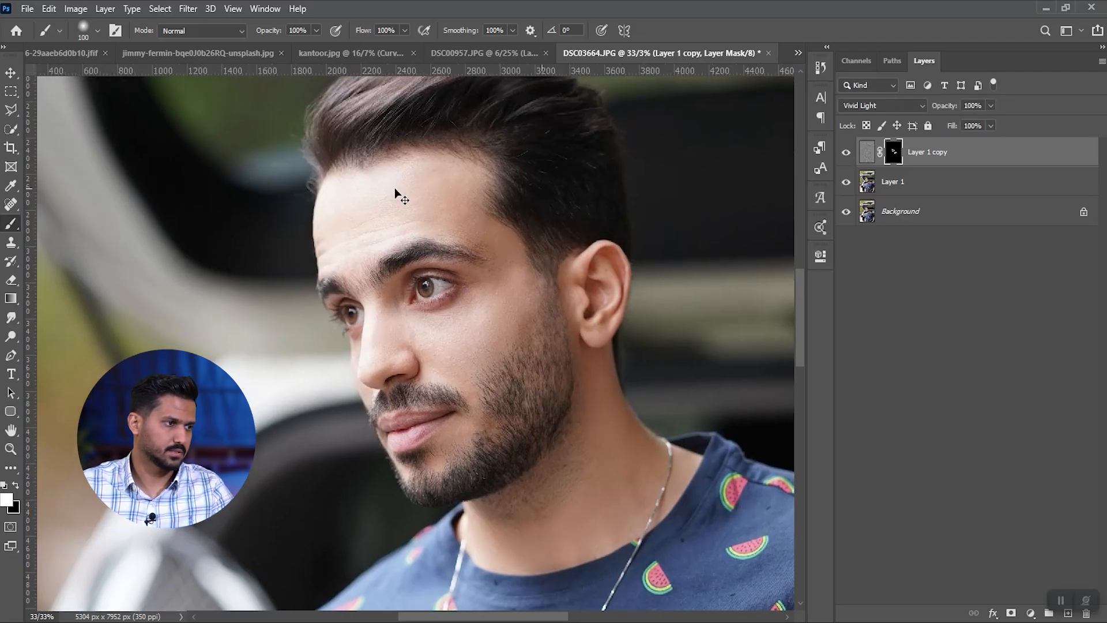
pyautogui.hotkey('ctrl', '-')
pyautogui.hotkey('ctrl', '-')
pyautogui.hotkey('ctrl', '-')
pyautogui.hotkey('ctrl', '-')
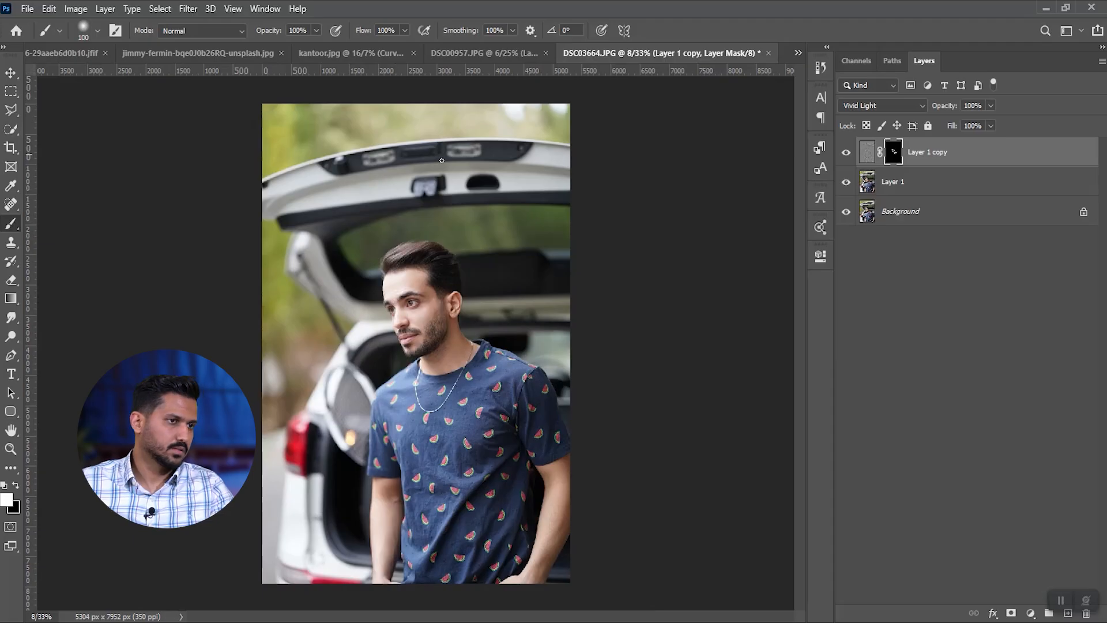
# Duplicate Layer 1 and Layer 1 copy together and merge the two duplicates into a single layer.
pyautogui.click(912, 183)
pyautogui.click(966, 153)
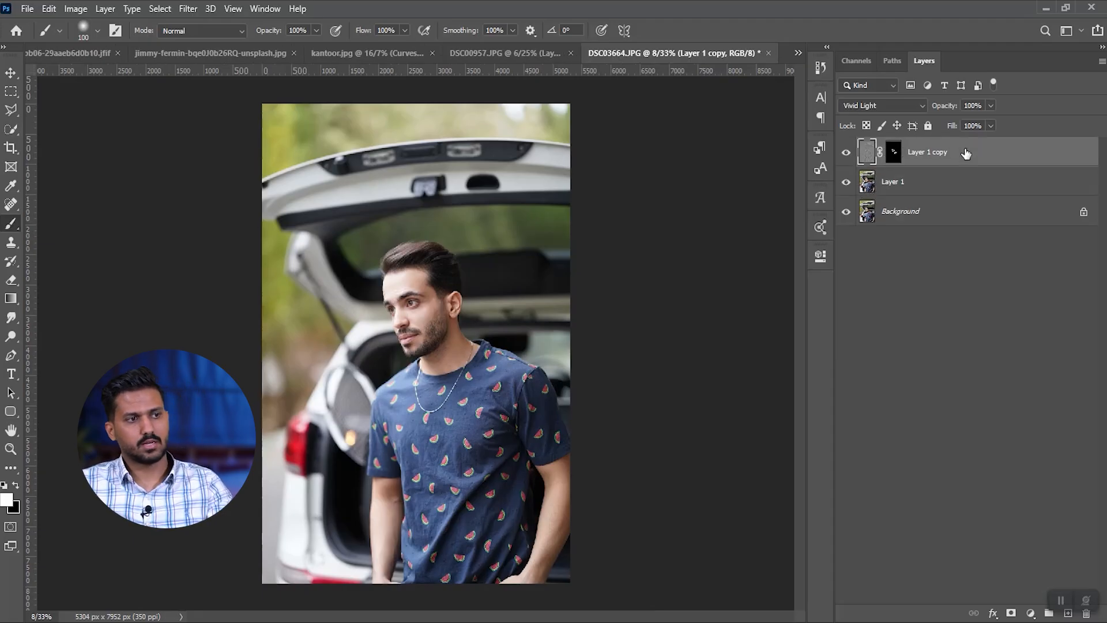
pyautogui.keyDown('ctrl'); pyautogui.click(963, 188); pyautogui.keyUp('ctrl')
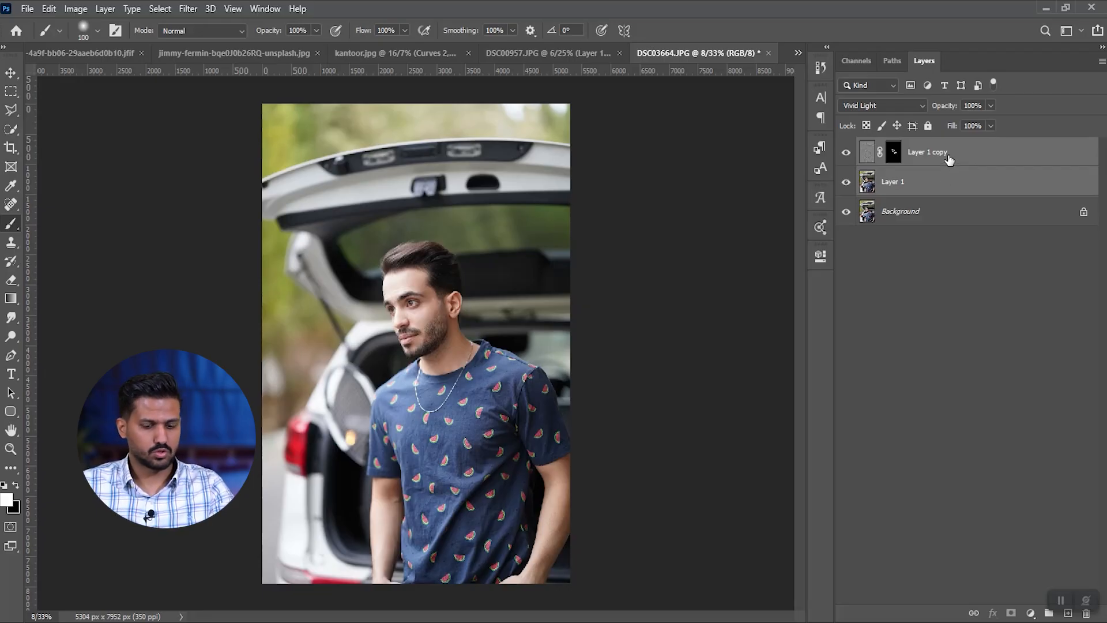
pyautogui.hotkey('ctrl', 'j')
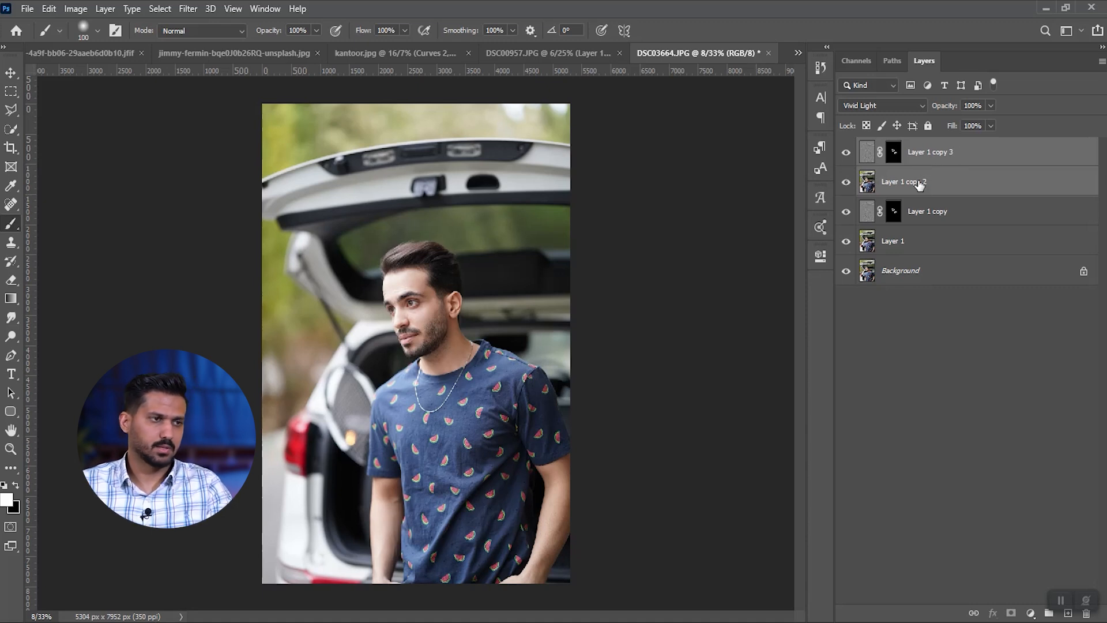
pyautogui.hotkey('ctrl', 'e')
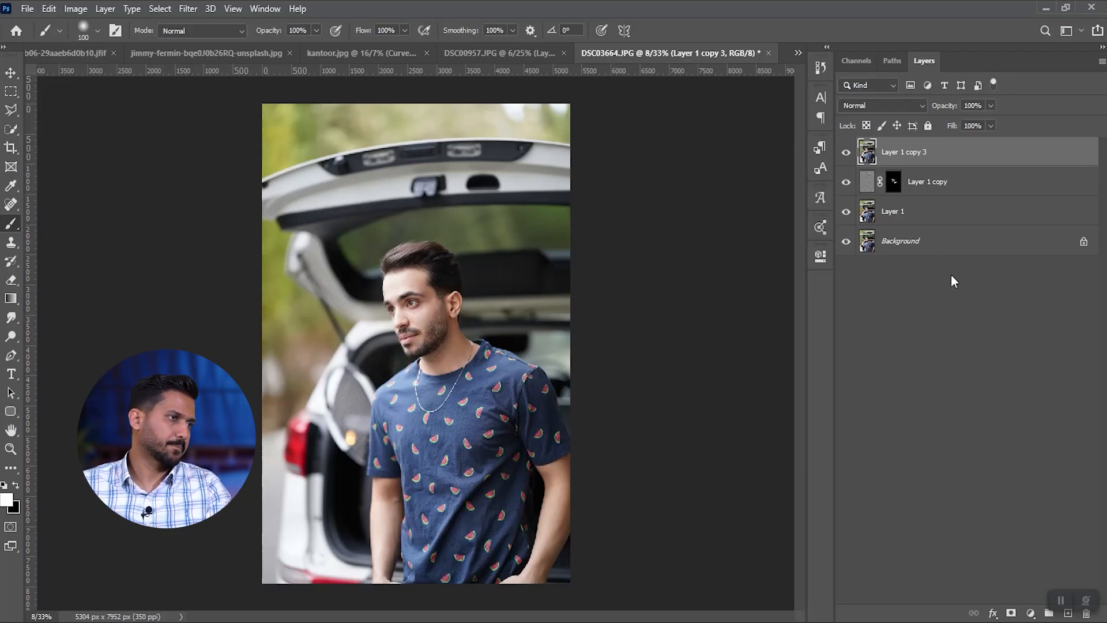
# Open Layer 1 copy 3 in the Camera Raw Filter, lower the Exposure to -0.20 and compare with the default settings.
pyautogui.click(185, 8)
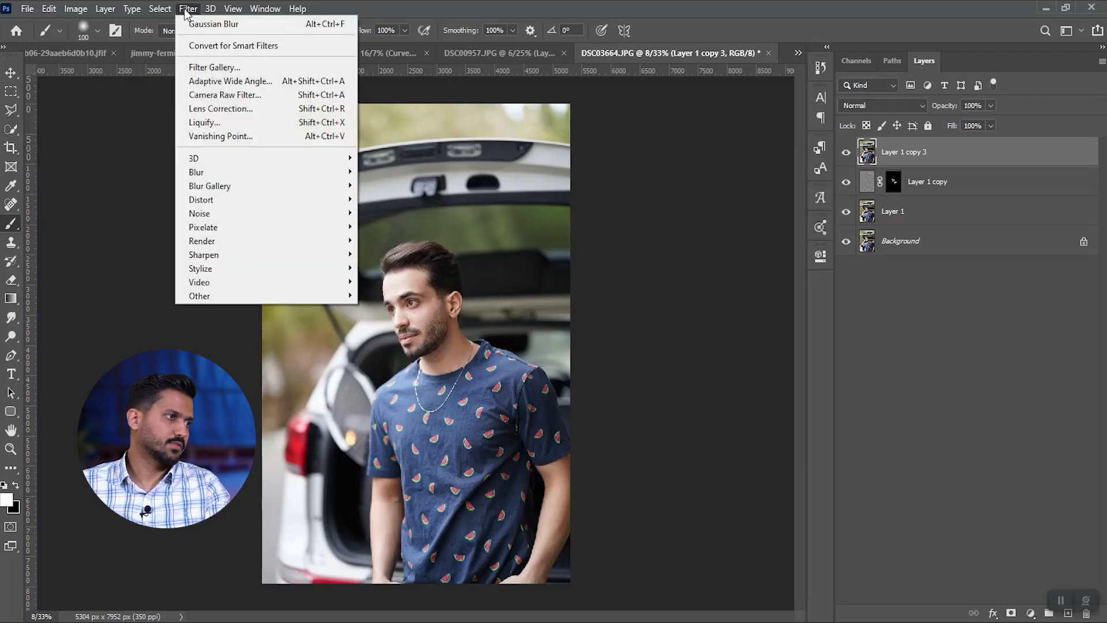
pyautogui.click(236, 95)
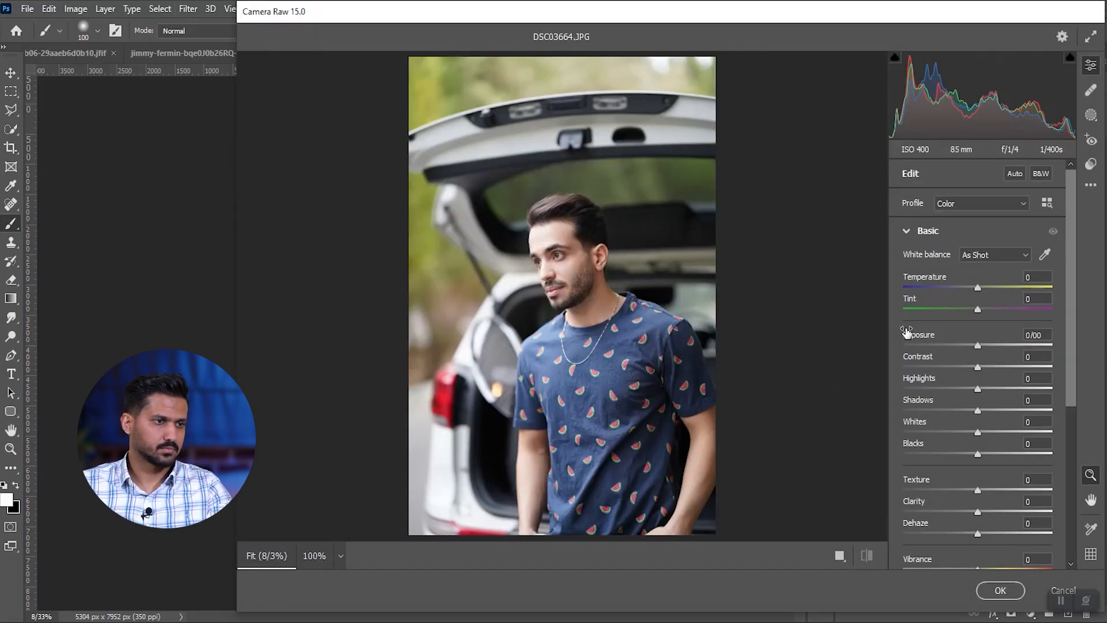
pyautogui.click(567, 257)
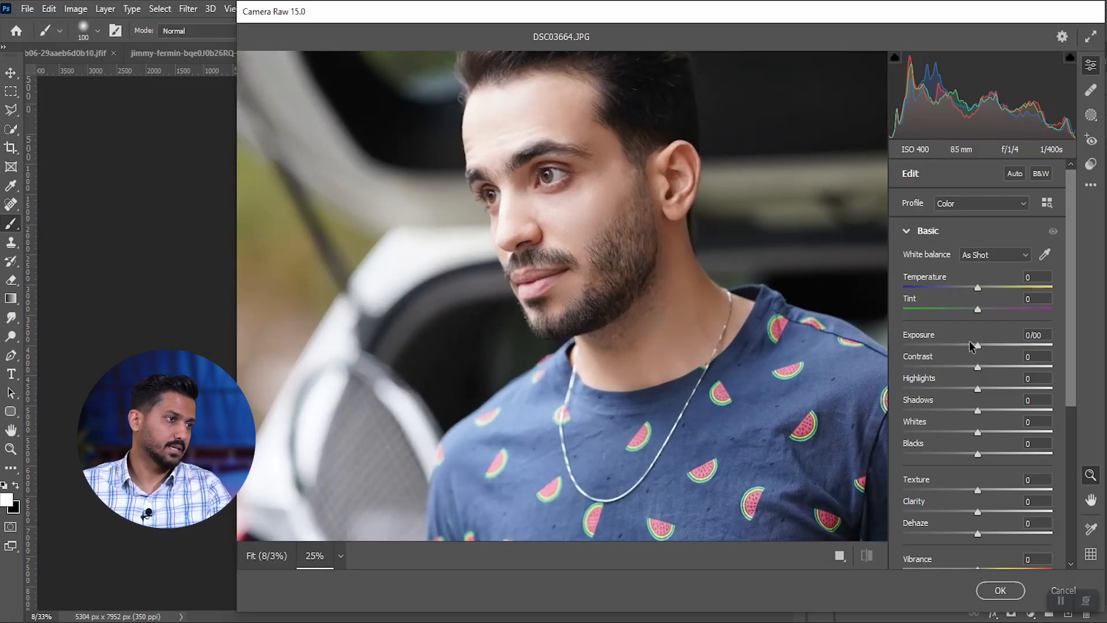
pyautogui.moveTo(978, 346)
pyautogui.mouseDown()
pyautogui.moveTo(964, 346)
pyautogui.moveTo(978, 346)
pyautogui.mouseUp()
pyautogui.hotkey('ctrl', '-')
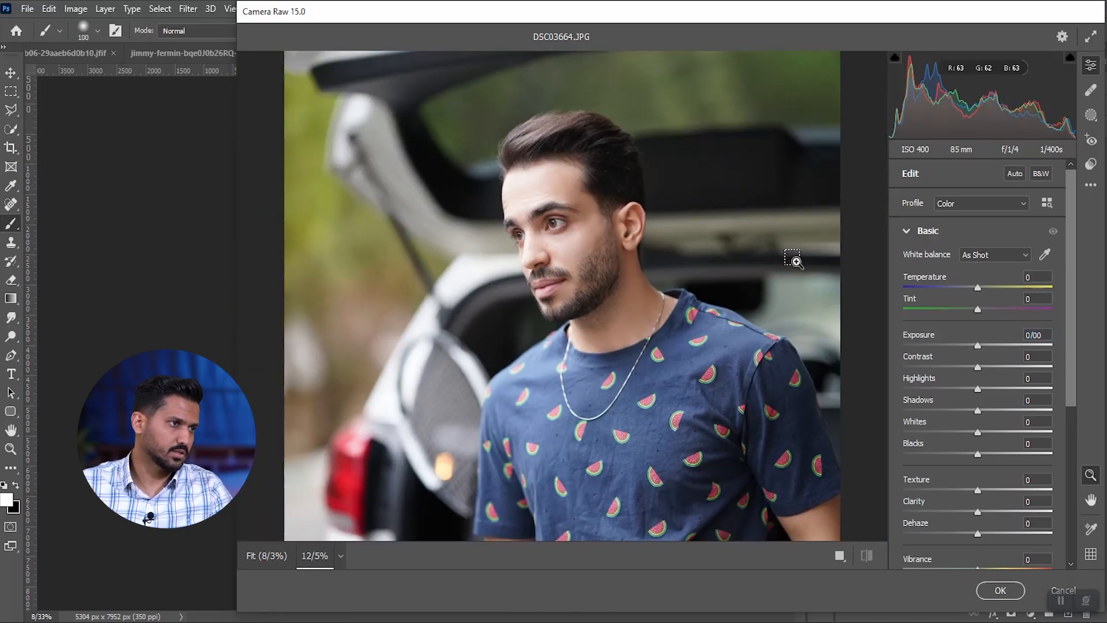
pyautogui.moveTo(977, 348); pyautogui.dragTo(975, 347)
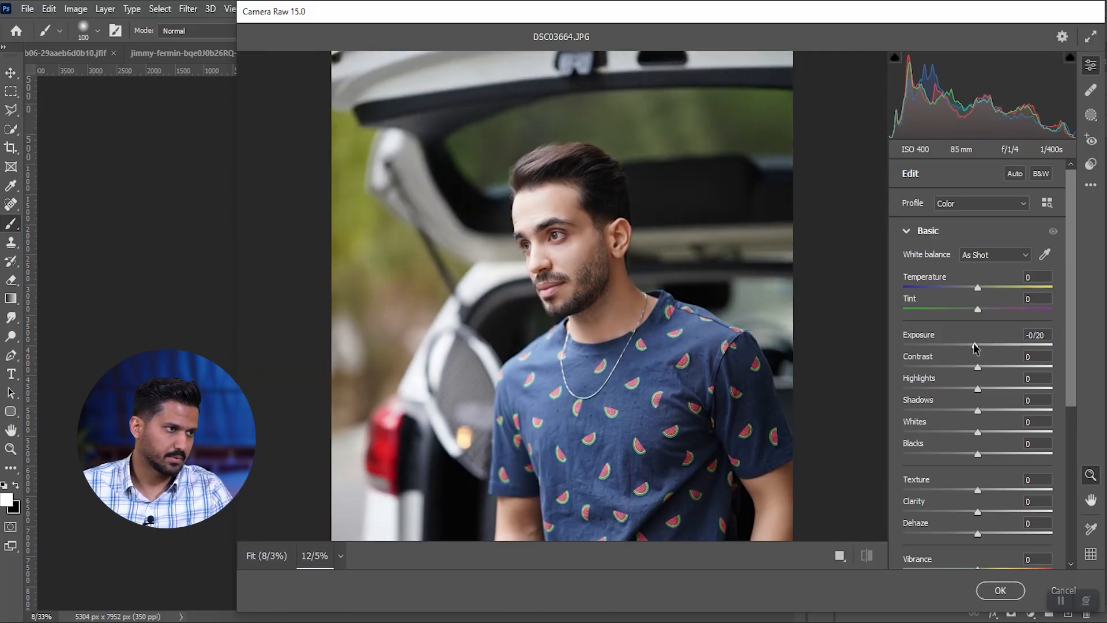
pyautogui.scroll(2, 604, 305)
pyautogui.scroll(-4, 598, 310)
pyautogui.scroll(3, 599, 315)
pyautogui.click(861, 559)
pyautogui.click(861, 559)
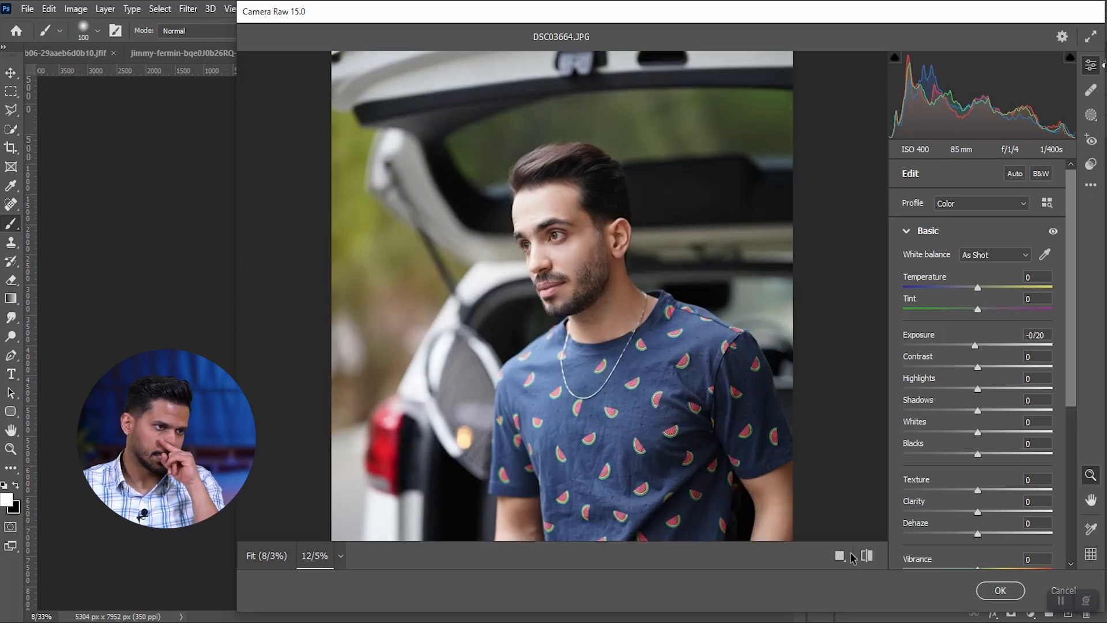
# Lower the Highlights to -41 and compare with the default settings, ending with the whole photo fitted in view.
pyautogui.moveTo(979, 394); pyautogui.dragTo(951, 405)
pyautogui.click(867, 561)
pyautogui.click(868, 562)
pyautogui.scroll(-1, 760, 376)
pyautogui.scroll(1, 760, 376)
pyautogui.scroll(-1, 760, 376)
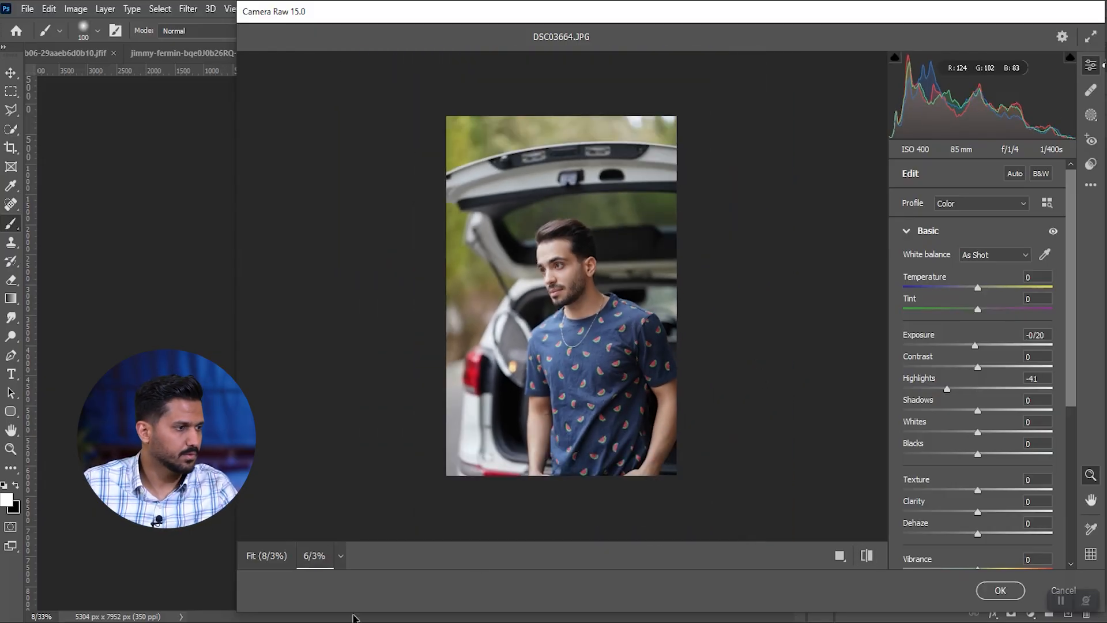
pyautogui.click(341, 556)
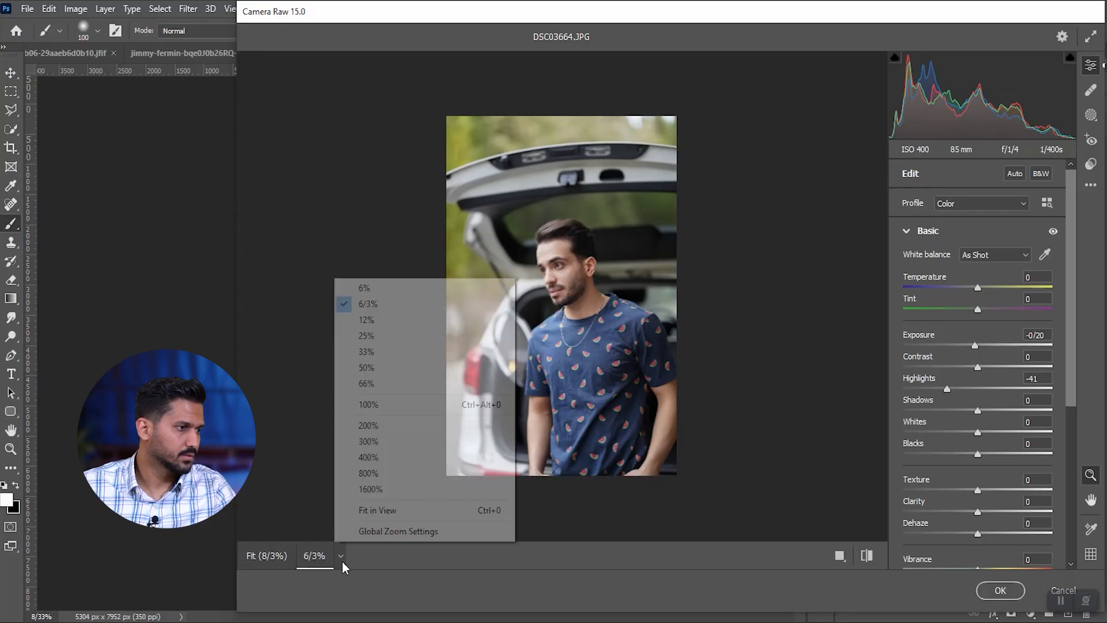
pyautogui.click(378, 511)
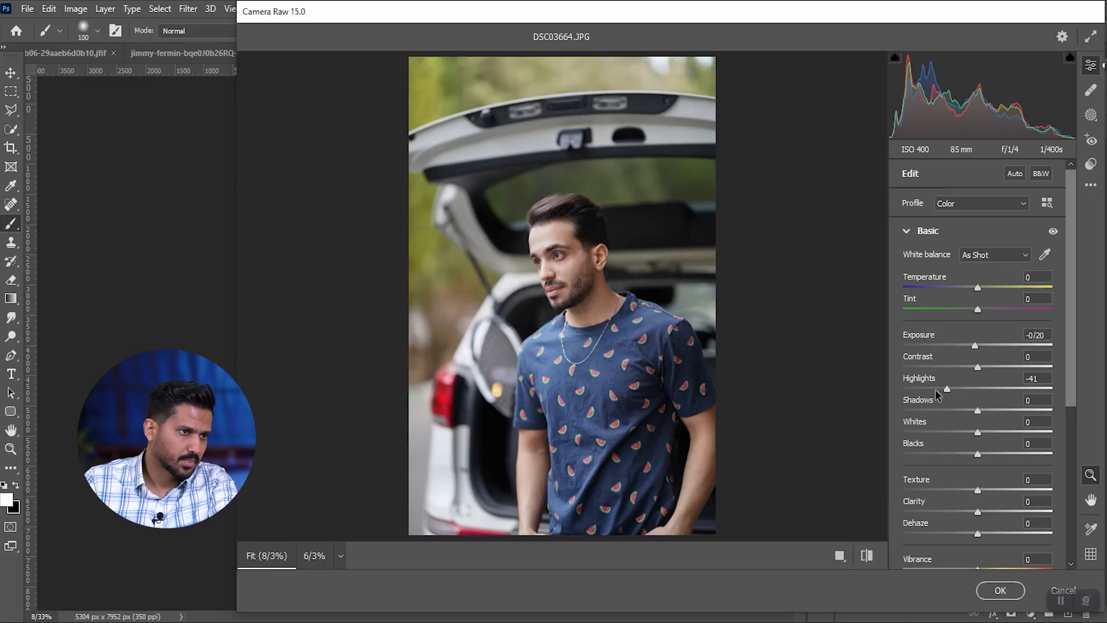
# In the Color Mixer's HSL saturation, raise Yellows to +21 and Greens to +23.
pyautogui.scroll(-5, 937, 392)
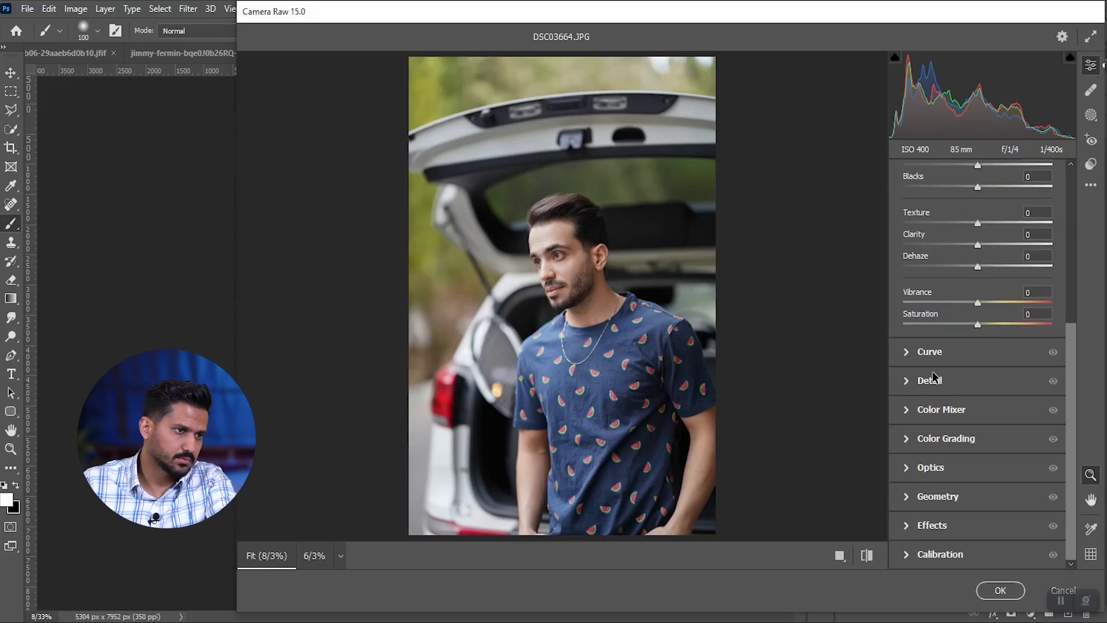
pyautogui.click(922, 420)
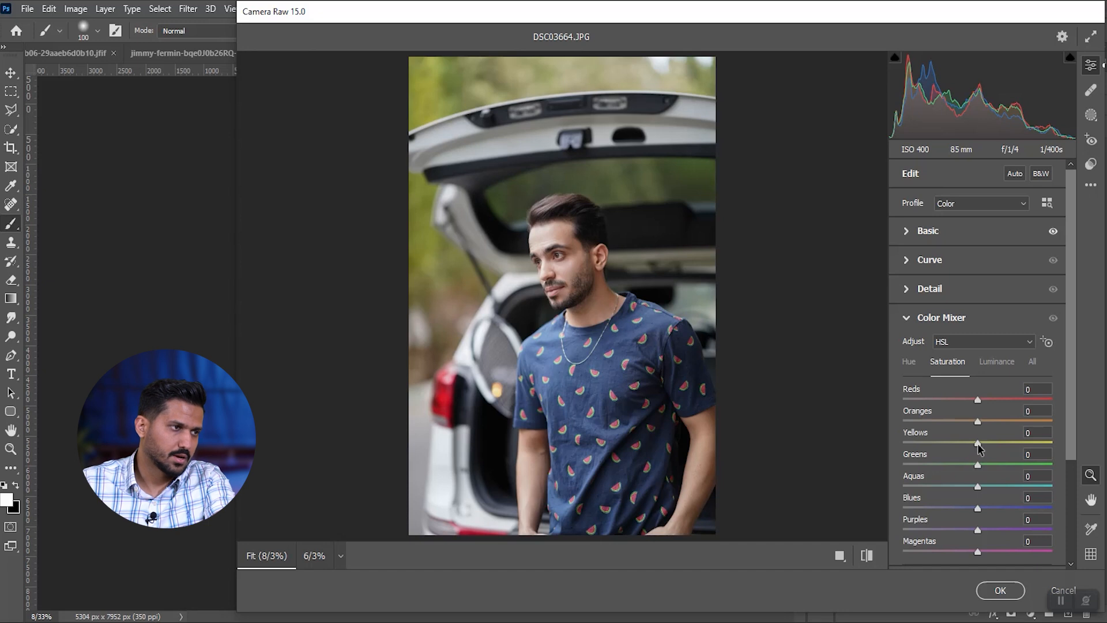
pyautogui.moveTo(979, 448); pyautogui.dragTo(1000, 478)
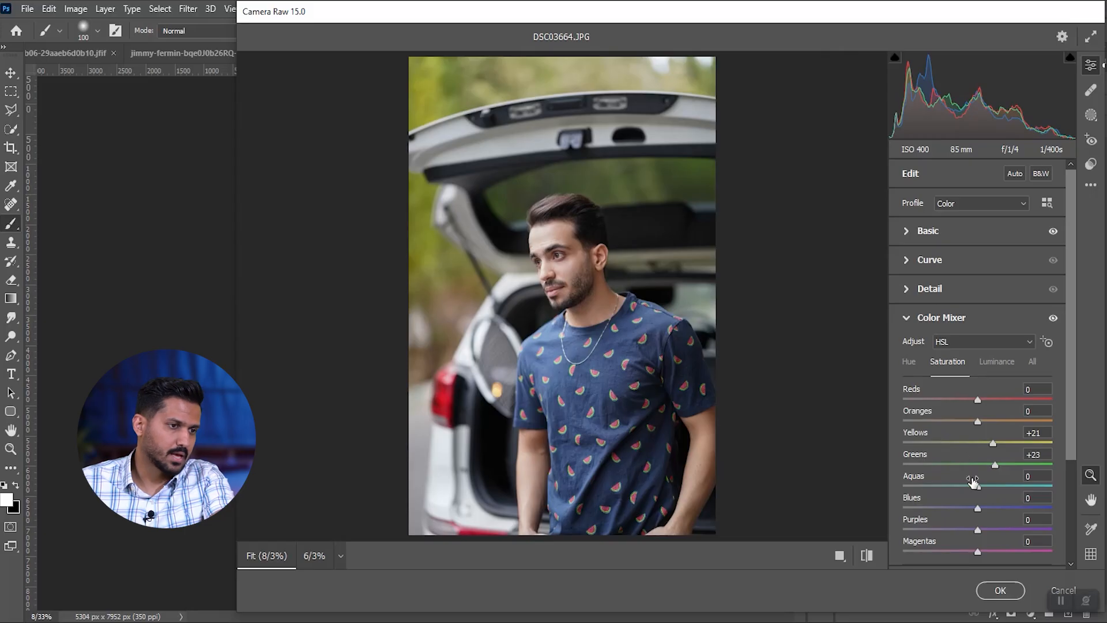
# Raise the Blues saturation to +47 to enrich the shirt and compare with the default settings.
pyautogui.scroll(-3, 982, 502)
pyautogui.scroll(3, 980, 494)
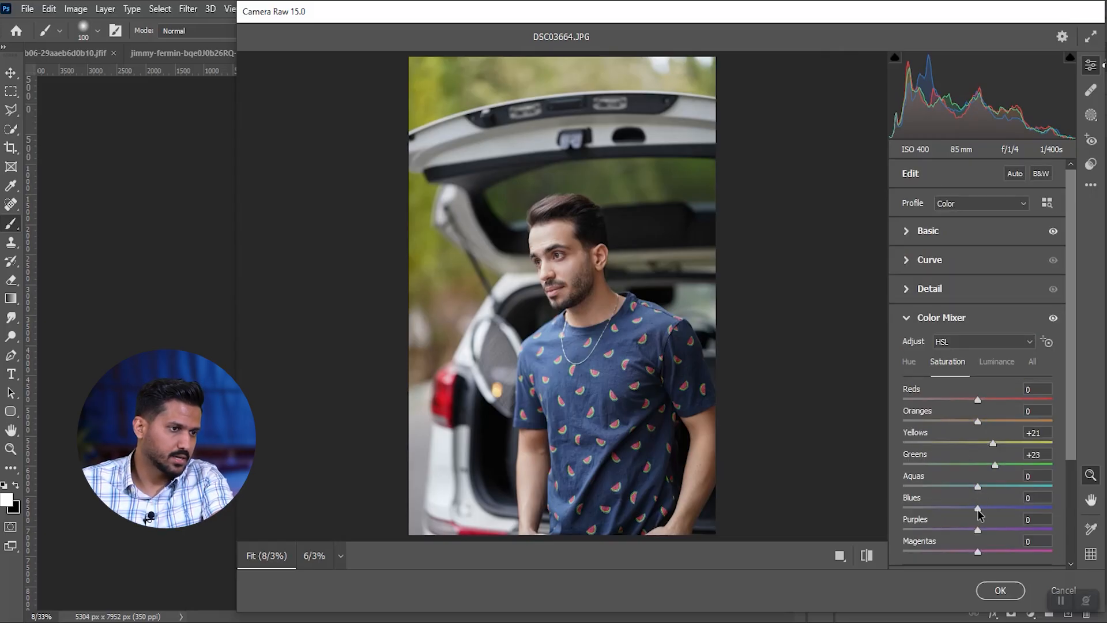
pyautogui.moveTo(977, 509); pyautogui.dragTo(1012, 509)
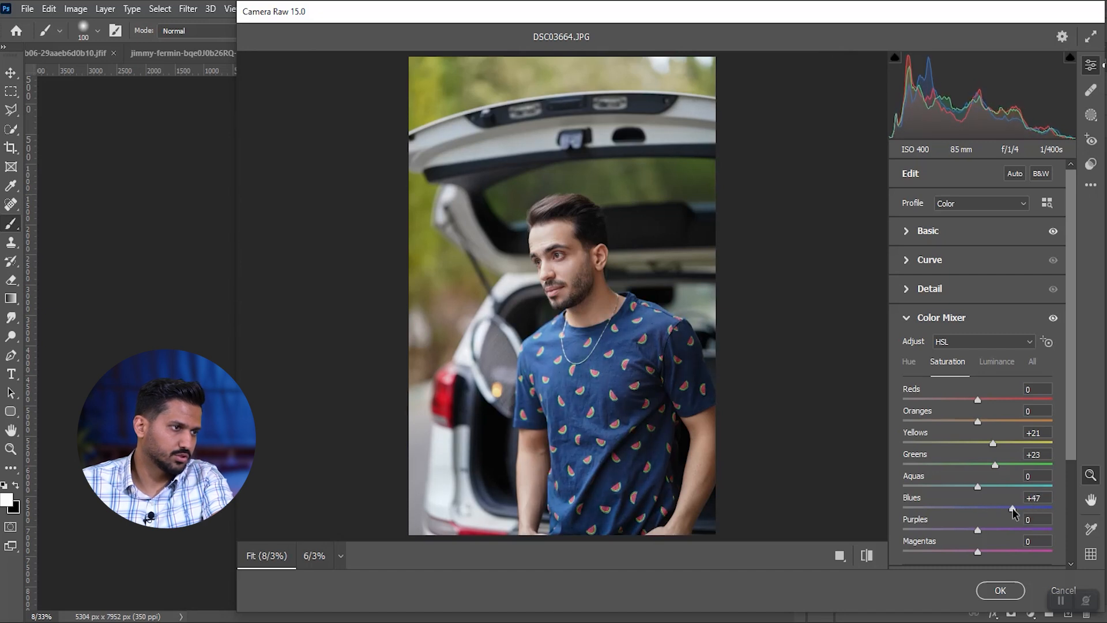
pyautogui.click(869, 559)
pyautogui.click(869, 559)
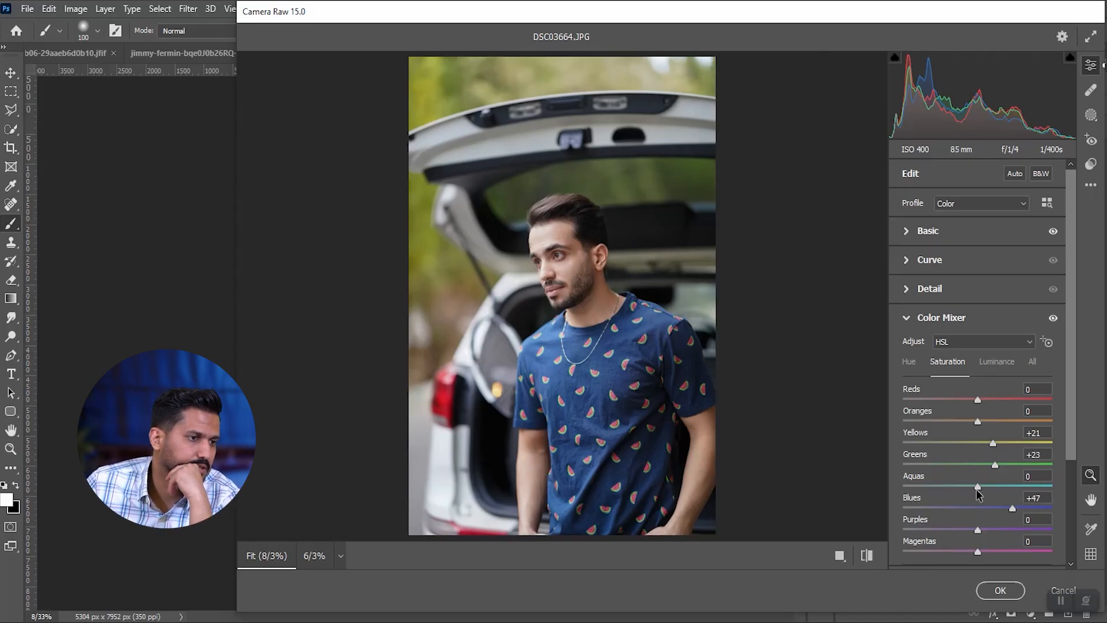
# Try raising the Aquas saturation and lowering the Oranges saturation, resetting each to 0.
pyautogui.moveTo(977, 488); pyautogui.dragTo(1031, 487)
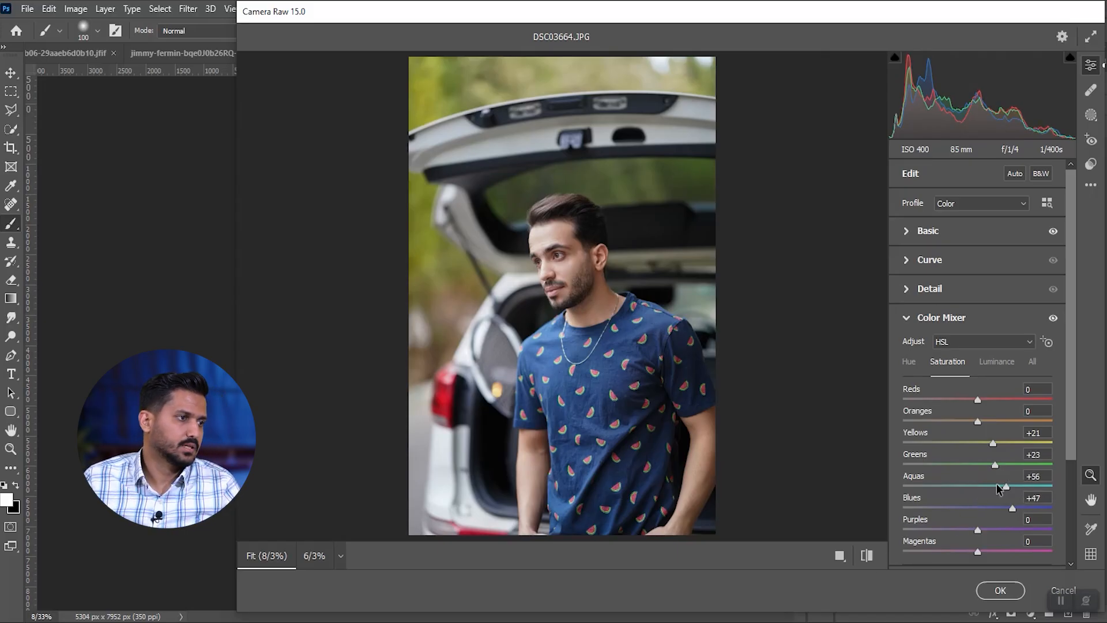
pyautogui.hotkey('ctrl', 'z')
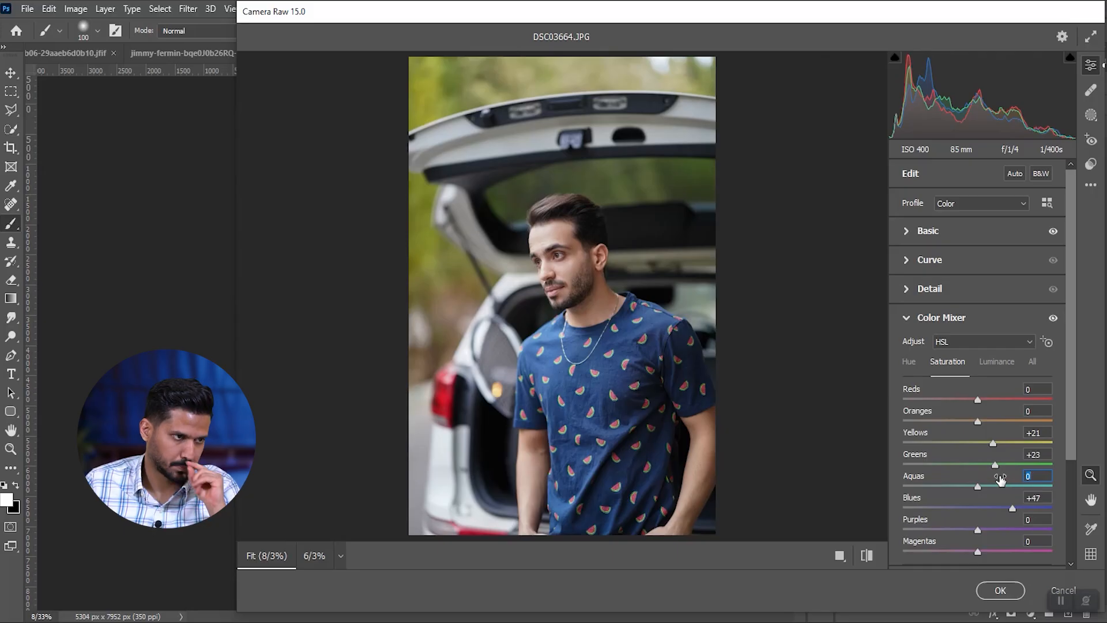
pyautogui.moveTo(977, 421)
pyautogui.mouseDown()
pyautogui.moveTo(1033, 417)
pyautogui.moveTo(955, 421)
pyautogui.mouseUp()
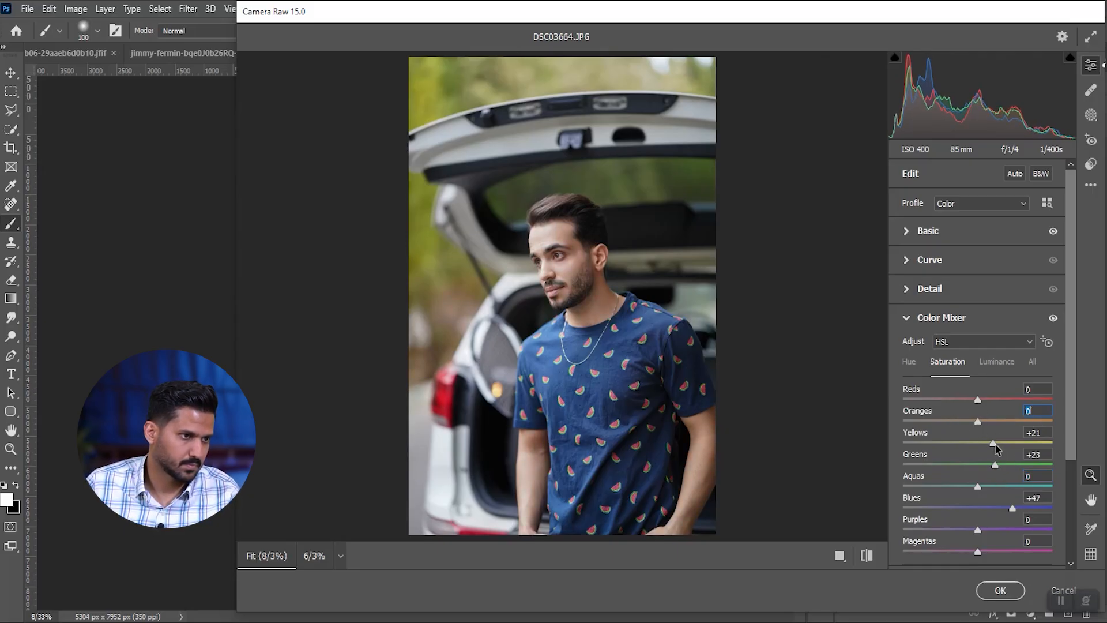
# Raise the Greens saturation to +50, keep Magentas at 0 and compare with the default settings.
pyautogui.moveTo(997, 464); pyautogui.dragTo(1021, 476)
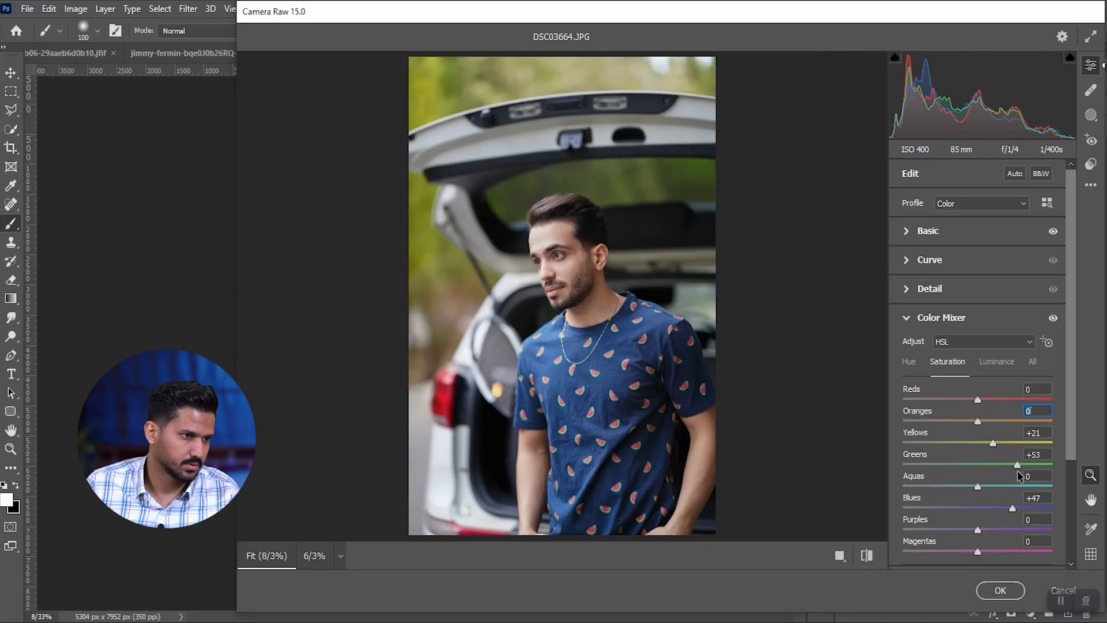
pyautogui.scroll(-3, 1004, 473)
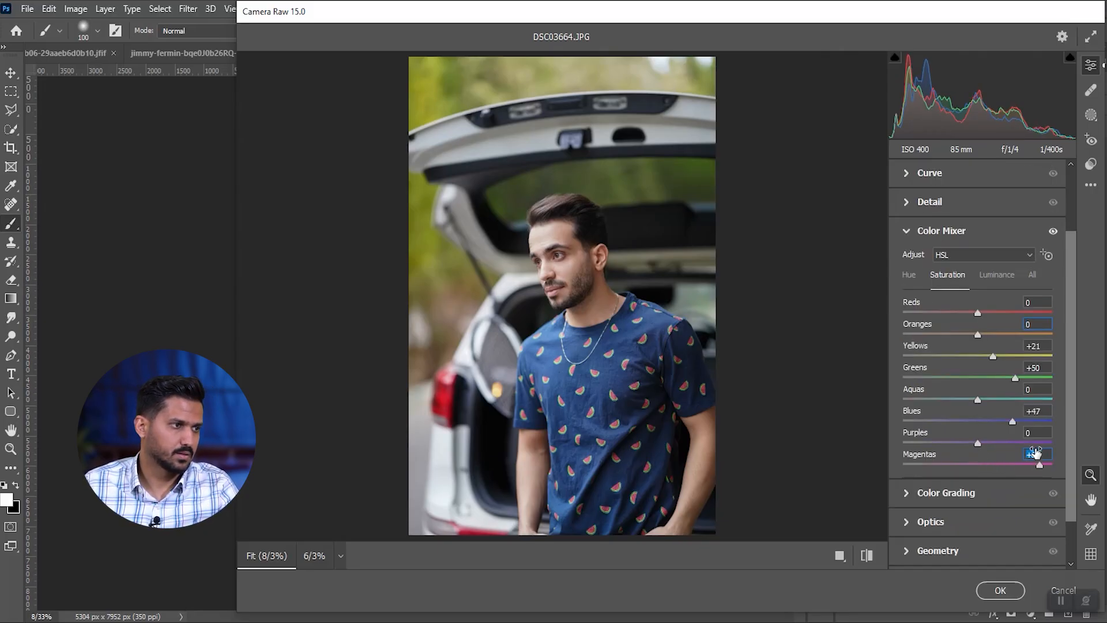
pyautogui.click(867, 555)
pyautogui.click(867, 555)
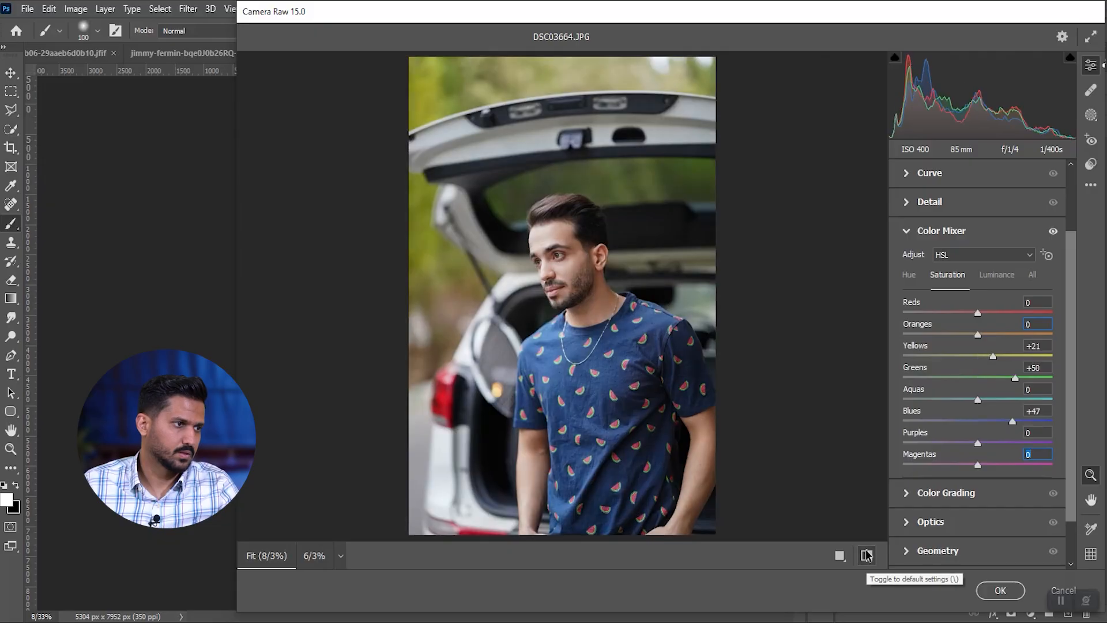
# Shift the Color Mixer hues of the background foliage, setting Greens to +48 and Yellows to +37.
pyautogui.scroll(3, 957, 438)
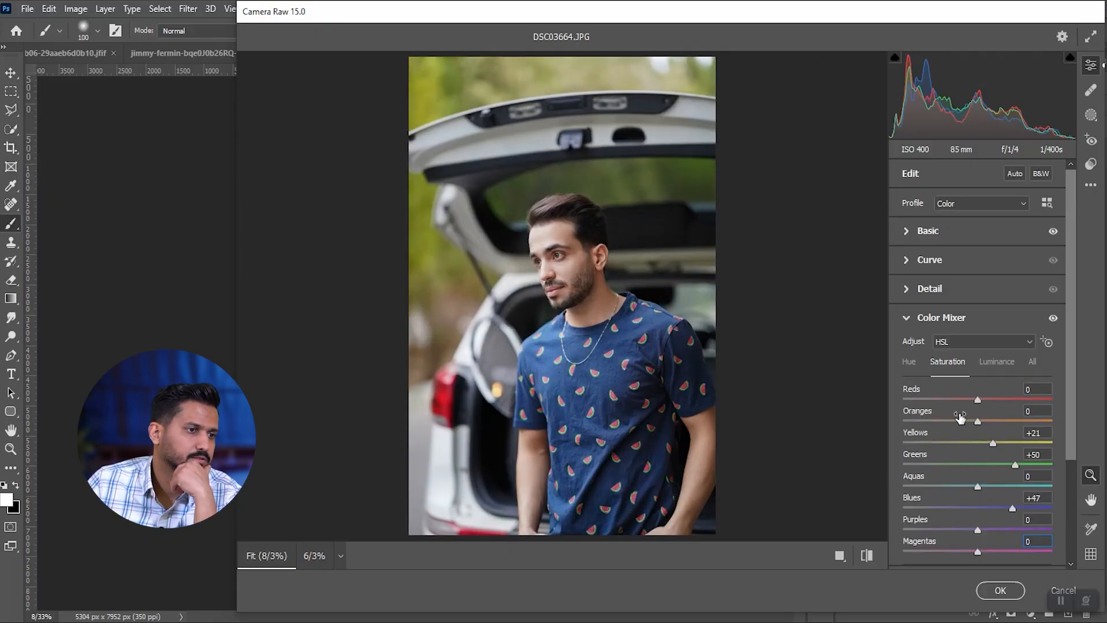
pyautogui.click(910, 364)
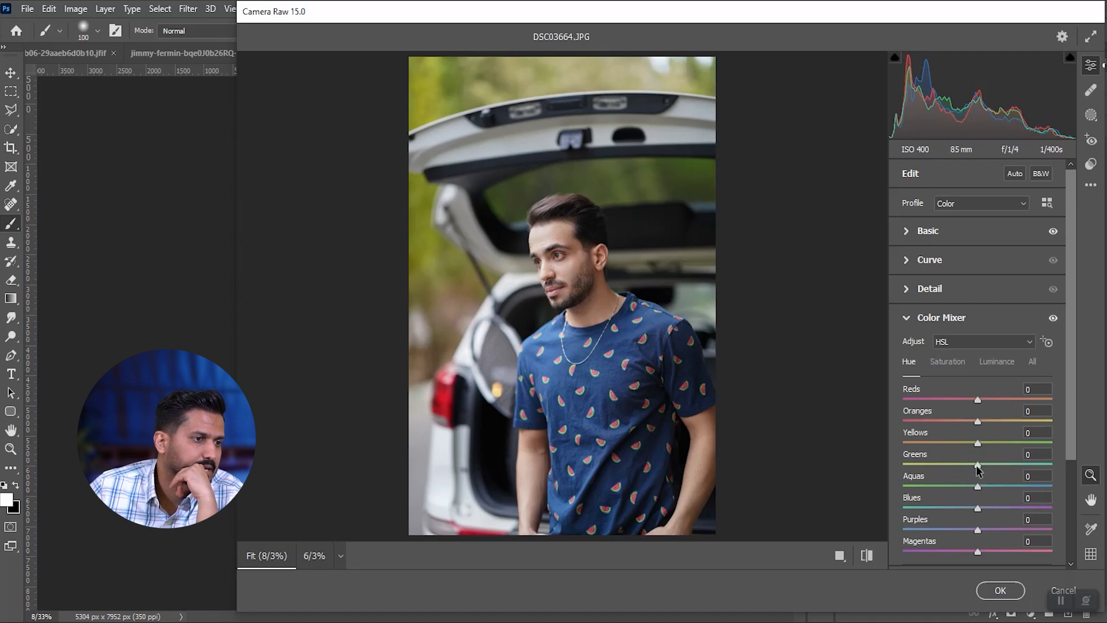
pyautogui.moveTo(977, 464); pyautogui.dragTo(888, 493)
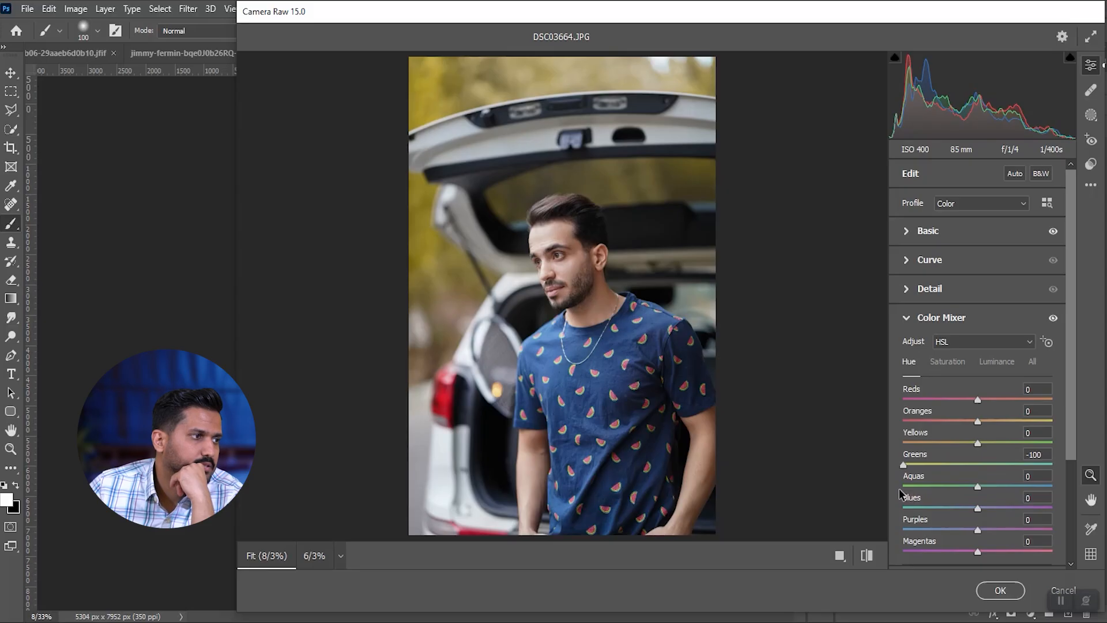
pyautogui.moveTo(901, 493); pyautogui.dragTo(1010, 494)
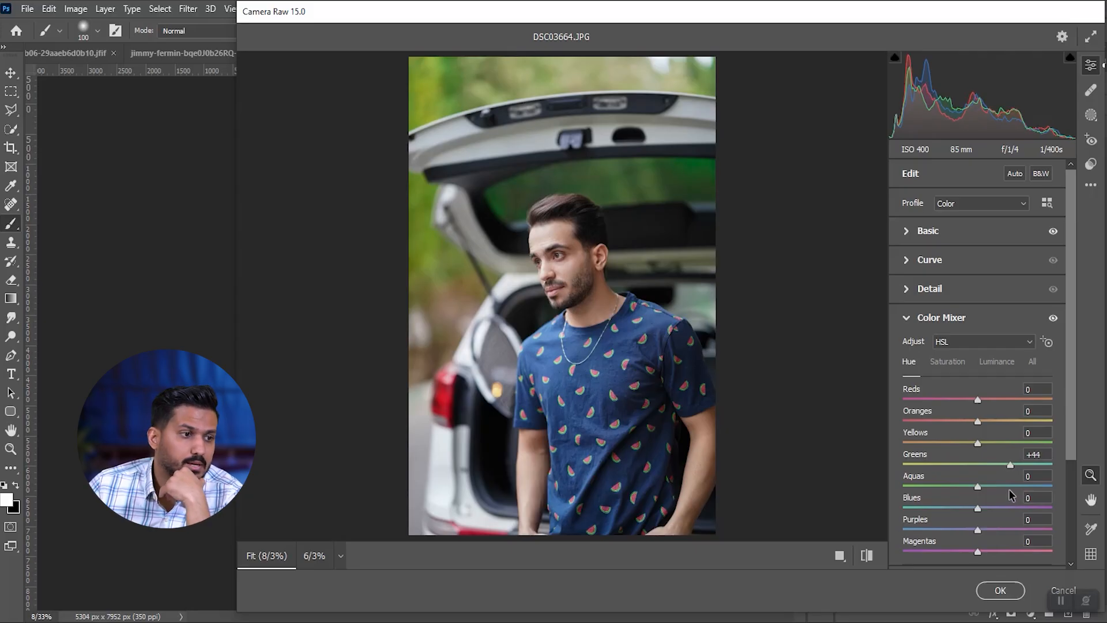
pyautogui.moveTo(1013, 472)
pyautogui.mouseDown()
pyautogui.moveTo(987, 471)
pyautogui.moveTo(1038, 473)
pyautogui.moveTo(953, 481)
pyautogui.moveTo(1029, 488)
pyautogui.moveTo(1013, 486)
pyautogui.mouseUp()
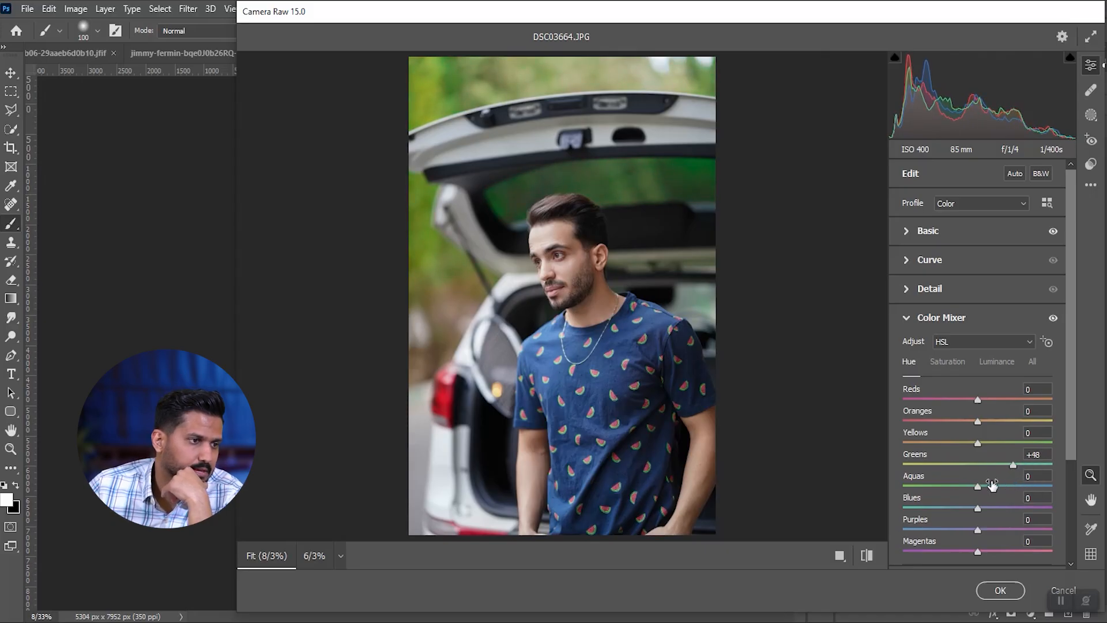
pyautogui.moveTo(978, 443); pyautogui.dragTo(1005, 463)
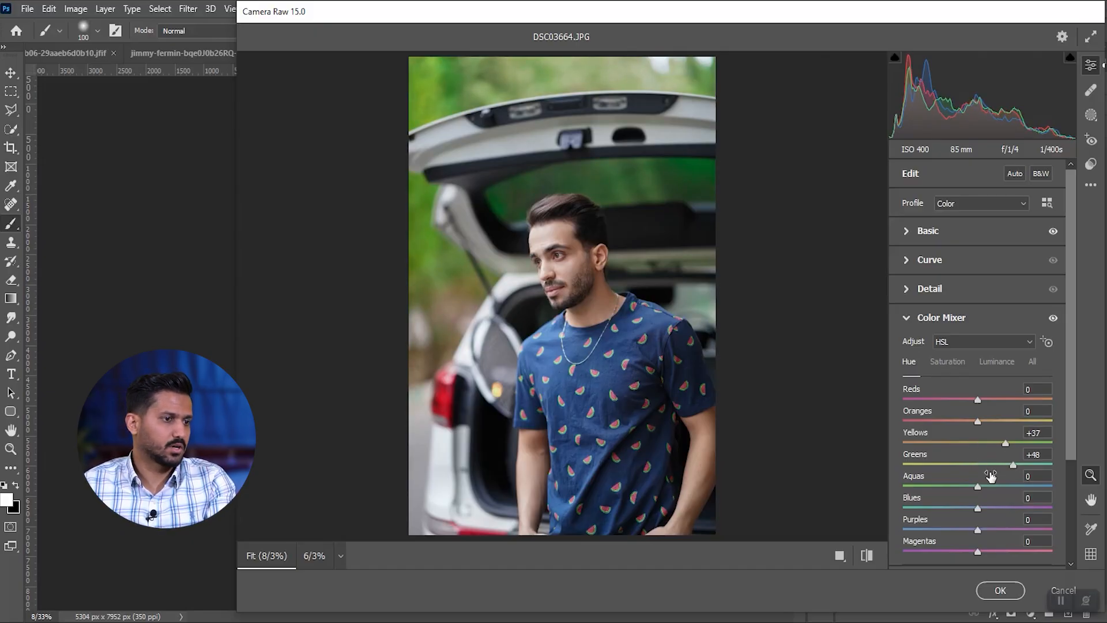
# Compare the photo with the default settings and apply the Camera Raw adjustments to the layer.
pyautogui.click(867, 555)
pyautogui.click(867, 556)
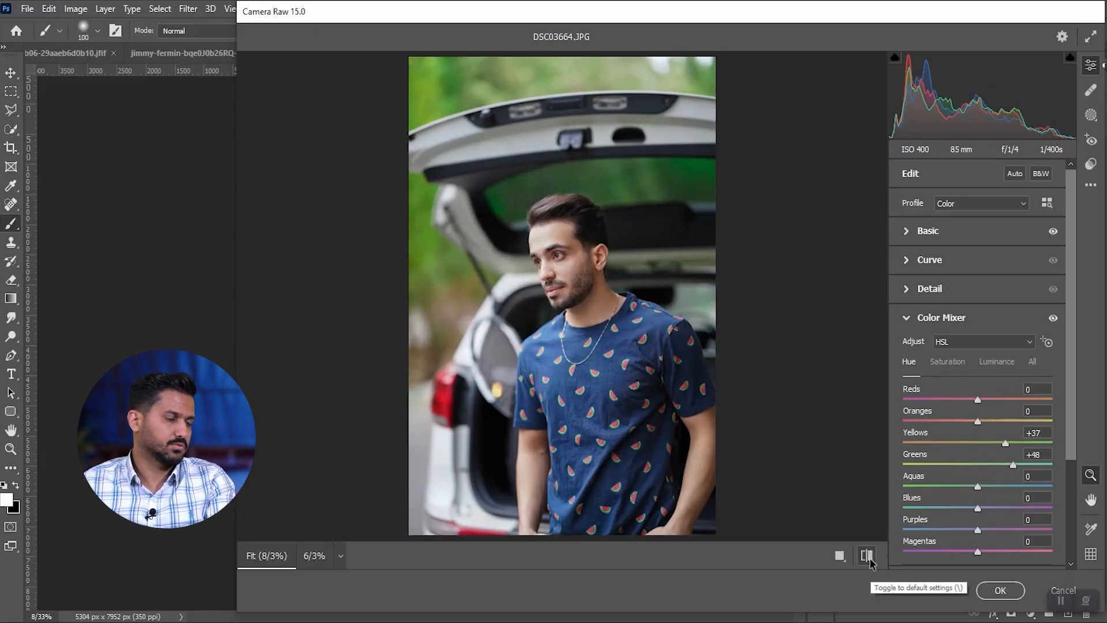
pyautogui.scroll(-3, 968, 511)
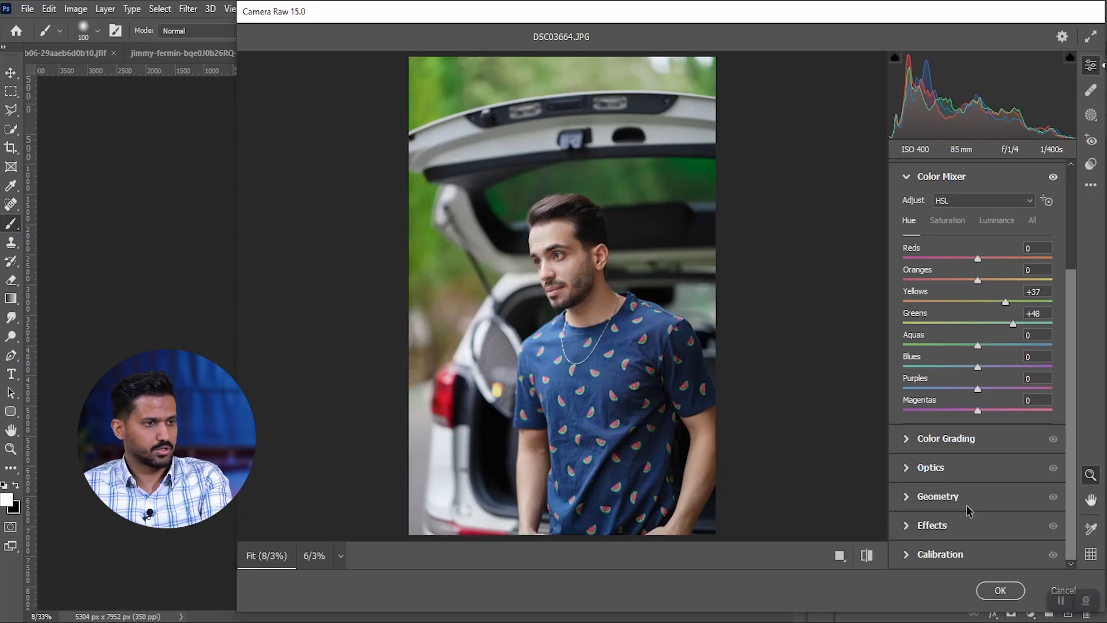
pyautogui.click(999, 591)
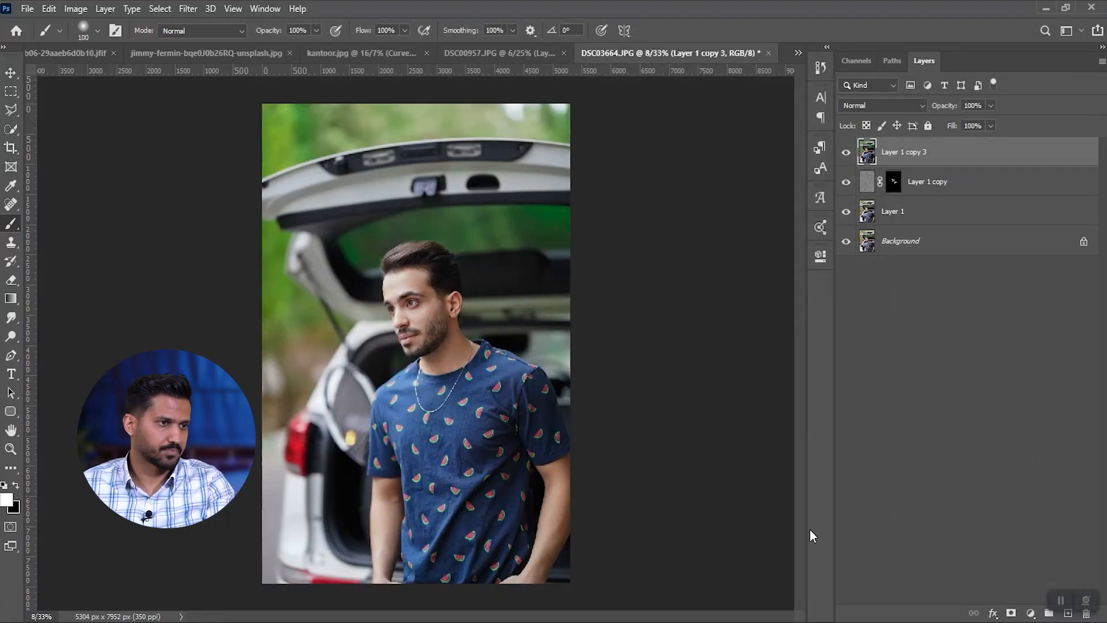
# Compare the edited photo with the original by showing only the Background layer and restoring all layers, twice.
pyautogui.keyDown('alt'); pyautogui.click(847, 242); pyautogui.keyUp('alt')
pyautogui.keyDown('alt'); pyautogui.click(847, 243); pyautogui.keyUp('alt')
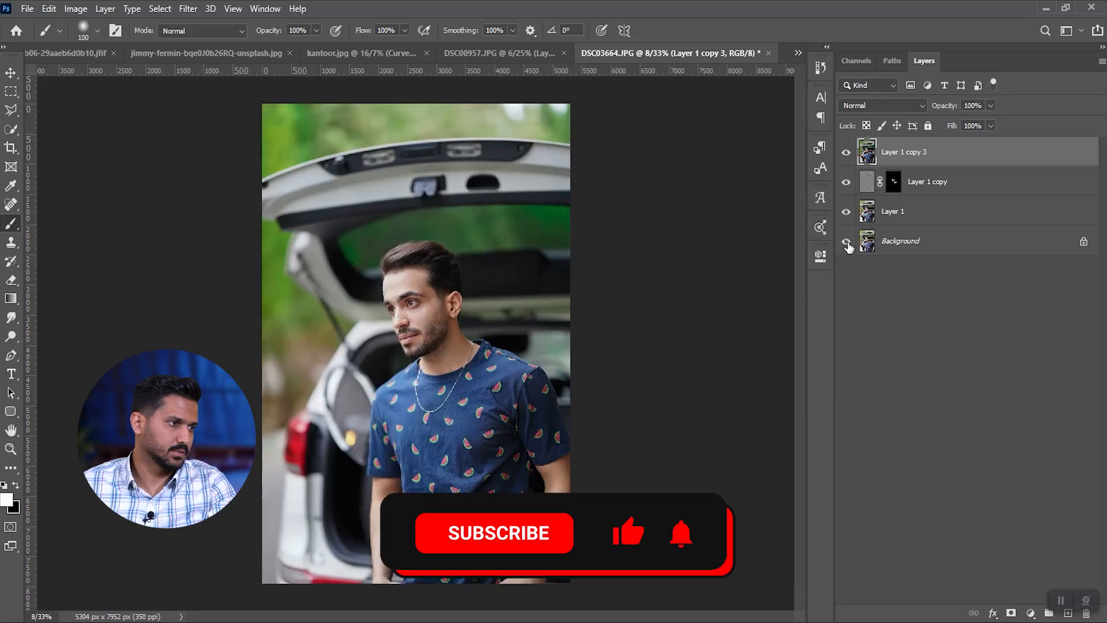
pyautogui.keyDown('alt'); pyautogui.click(847, 243); pyautogui.keyUp('alt')
pyautogui.keyDown('alt'); pyautogui.click(846, 246); pyautogui.keyUp('alt')
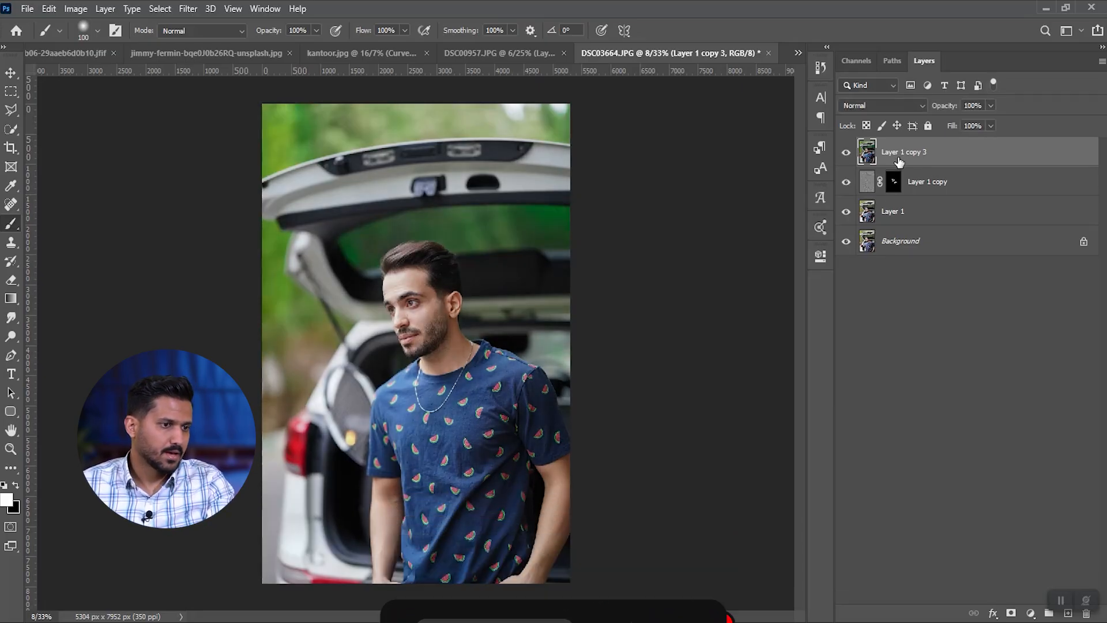
# Add a gradient fill layer above the graded copy of the portrait.
pyautogui.click(1031, 614)
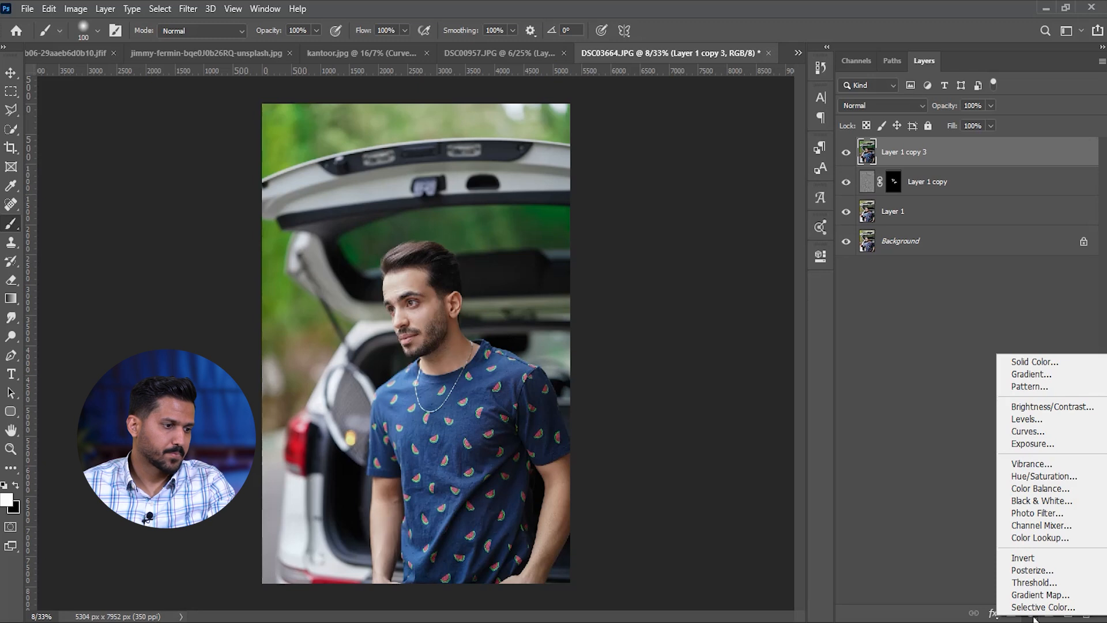
pyautogui.click(1030, 374)
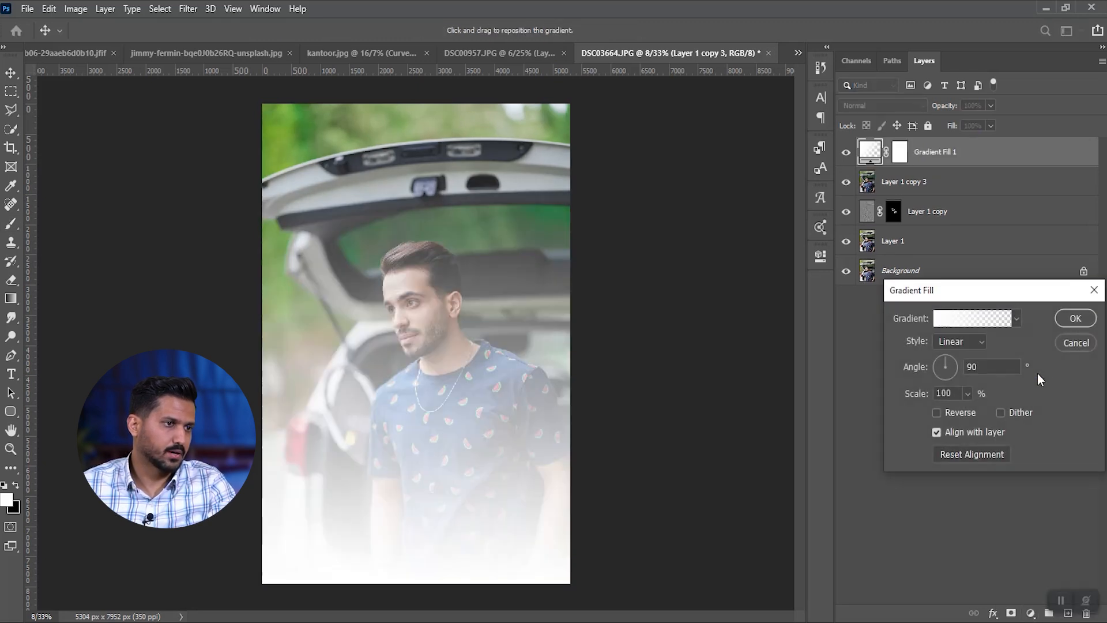
pyautogui.moveTo(943, 290); pyautogui.dragTo(939, 307)
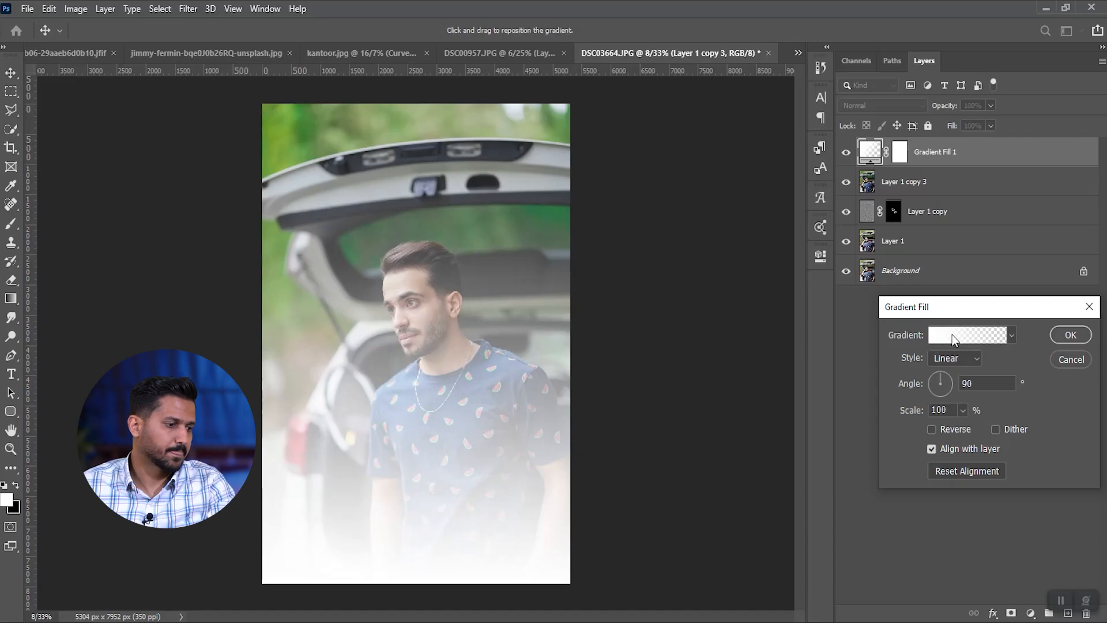
pyautogui.click(953, 337)
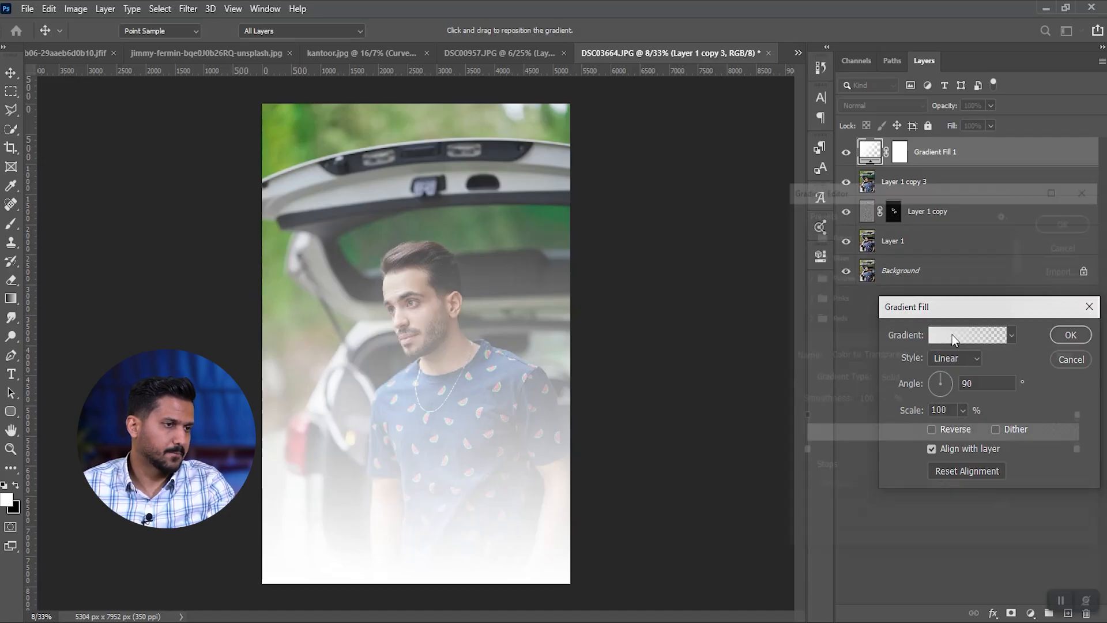
pyautogui.click(802, 453)
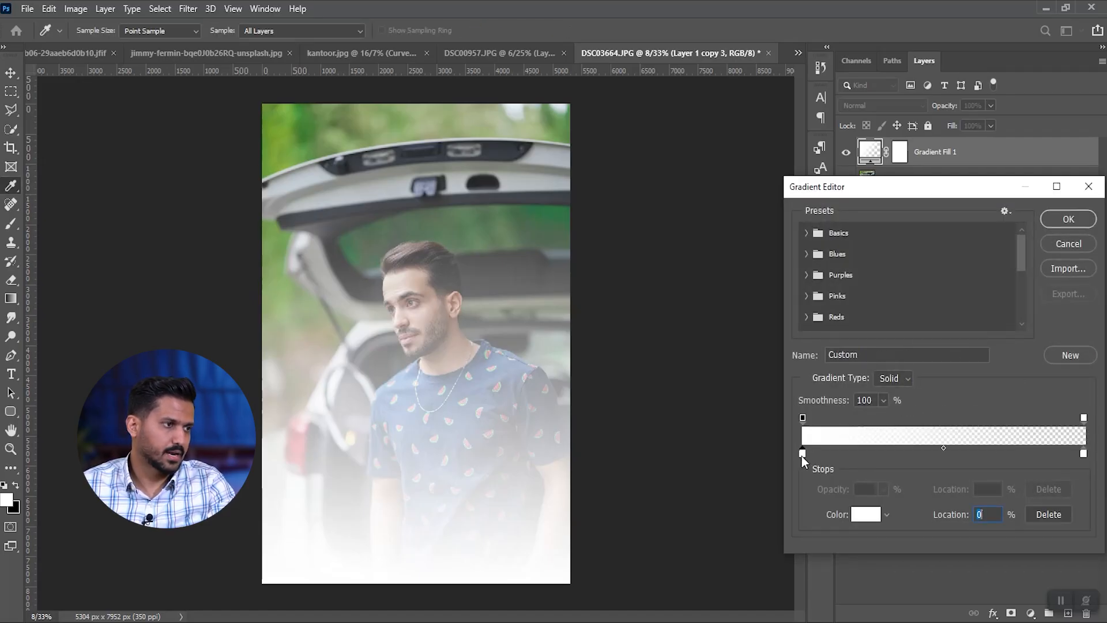
pyautogui.click(1051, 245)
pyautogui.click(959, 338)
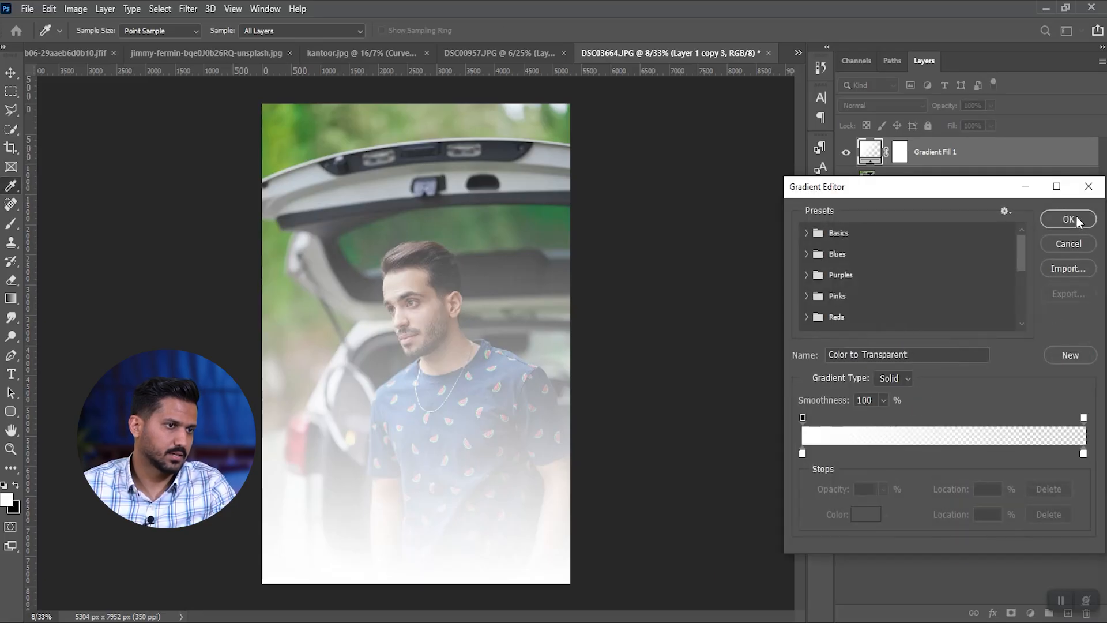
pyautogui.click(1070, 219)
# Set the gradient fill's style to Radial and recolor its starting color stop to bright cyan, 00ccff.
pyautogui.click(974, 358)
pyautogui.click(953, 385)
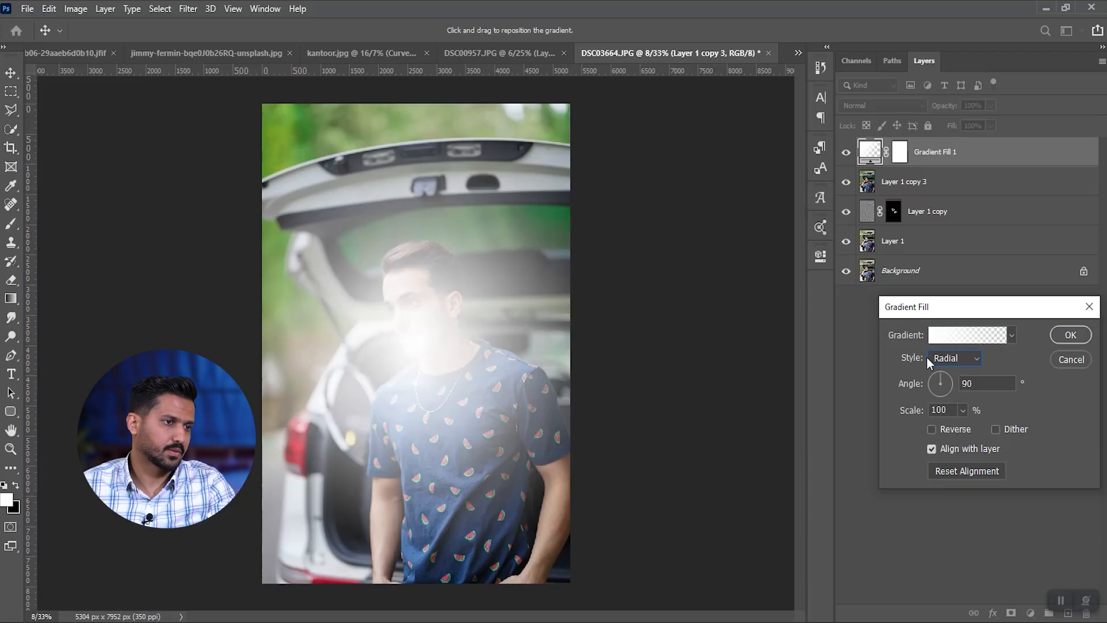
pyautogui.click(936, 335)
pyautogui.click(802, 453)
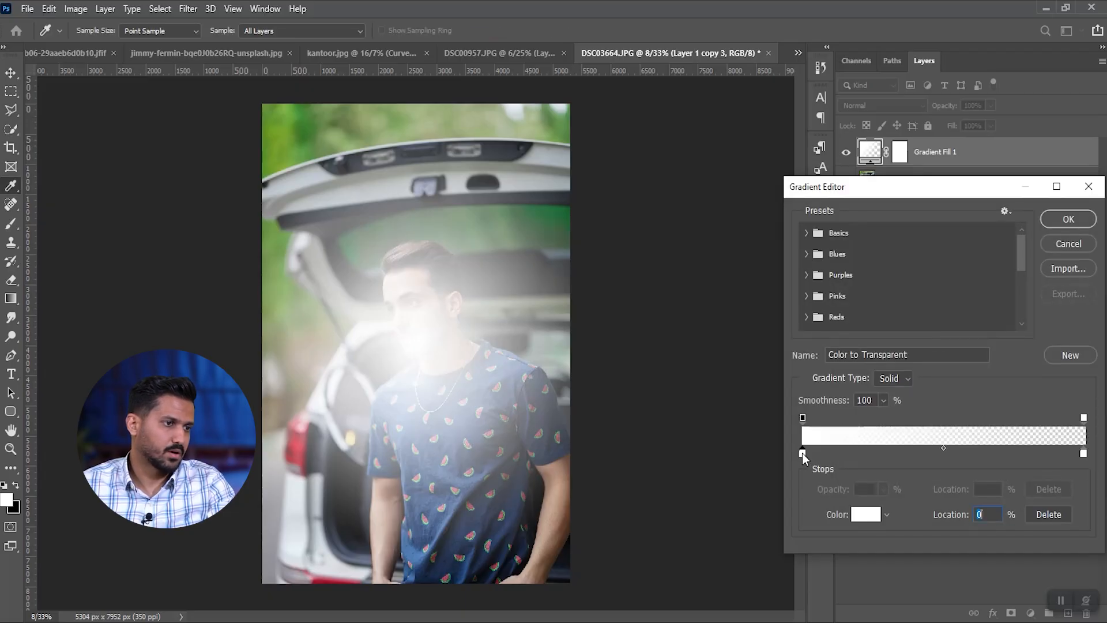
pyautogui.click(865, 514)
pyautogui.moveTo(938, 294)
pyautogui.mouseDown()
pyautogui.moveTo(923, 314)
pyautogui.moveTo(904, 279)
pyautogui.moveTo(928, 230)
pyautogui.mouseUp()
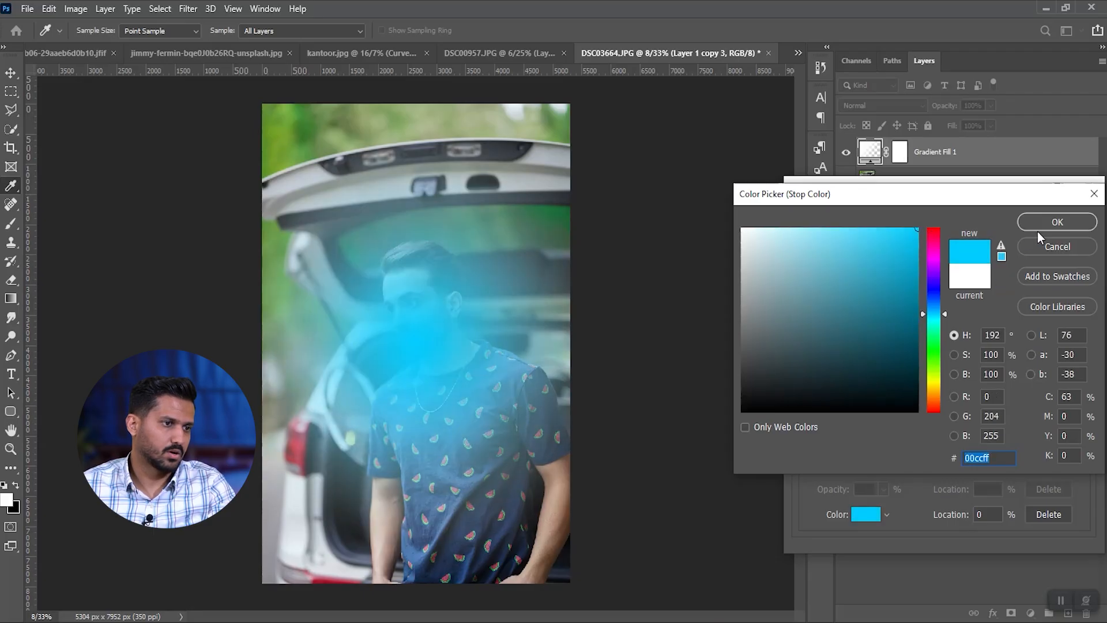
pyautogui.click(1040, 225)
# Recolor the gradient's ending color stop at location 100% to orange, de7300.
pyautogui.click(1084, 454)
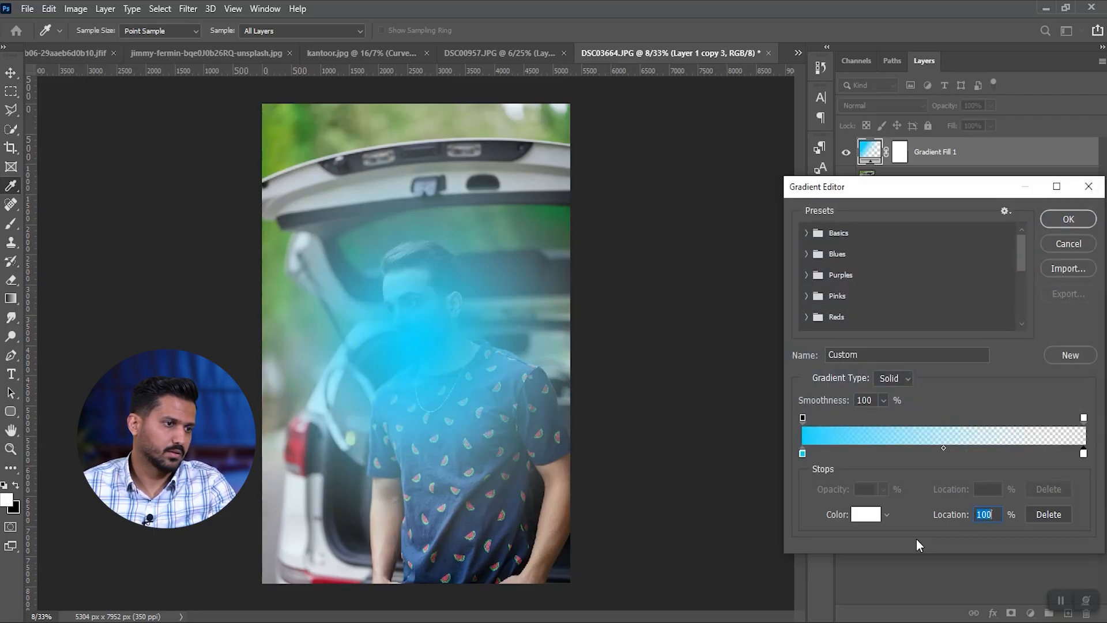
pyautogui.click(861, 514)
pyautogui.moveTo(933, 316); pyautogui.dragTo(933, 396)
pyautogui.click(908, 232)
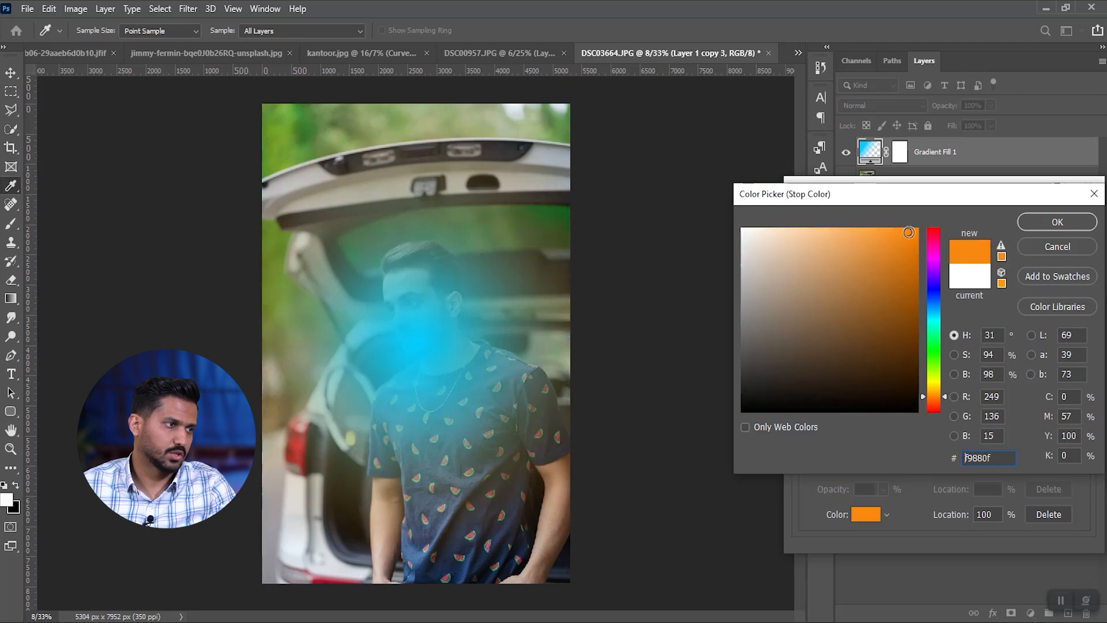
pyautogui.click(917, 252)
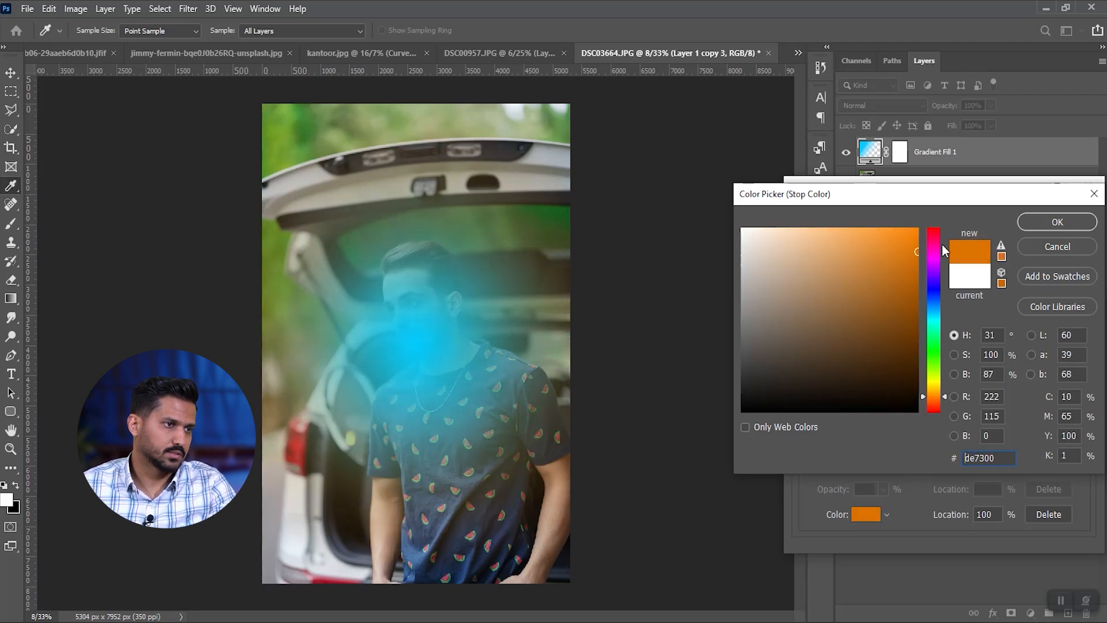
pyautogui.click(1050, 222)
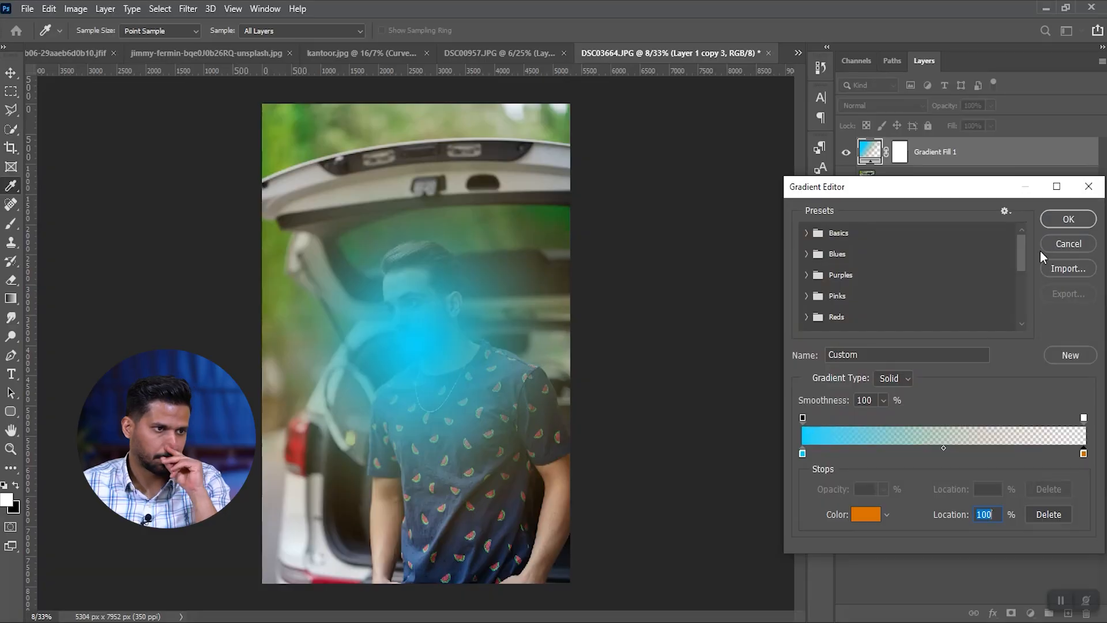
# Move the orange color stop to location 71% and apply the gradient fill settings.
pyautogui.click(809, 234)
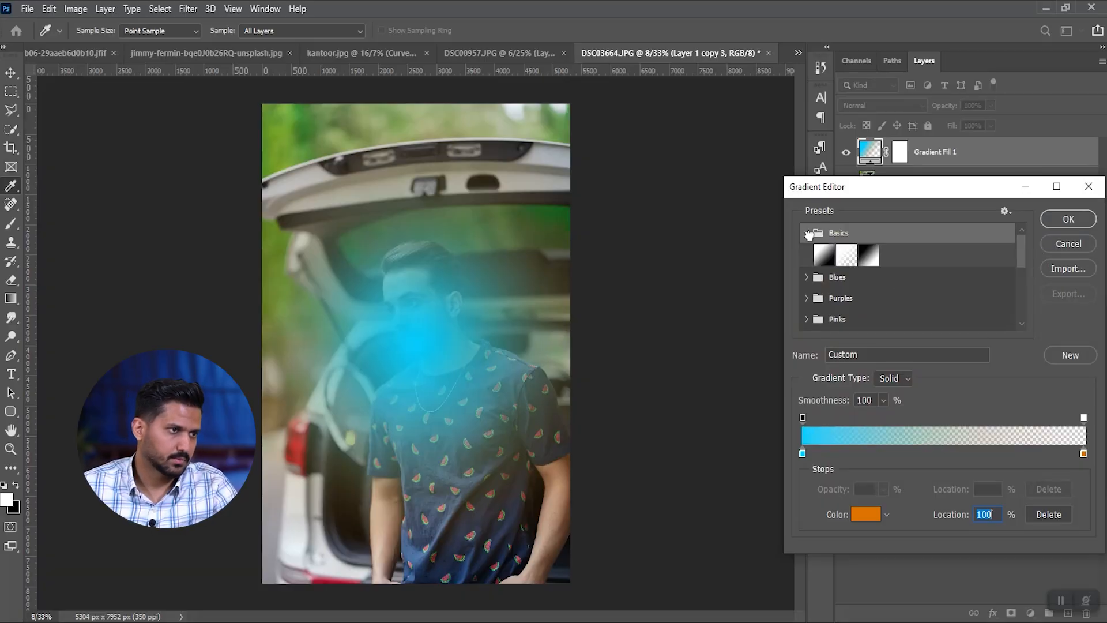
pyautogui.click(824, 258)
pyautogui.click(840, 260)
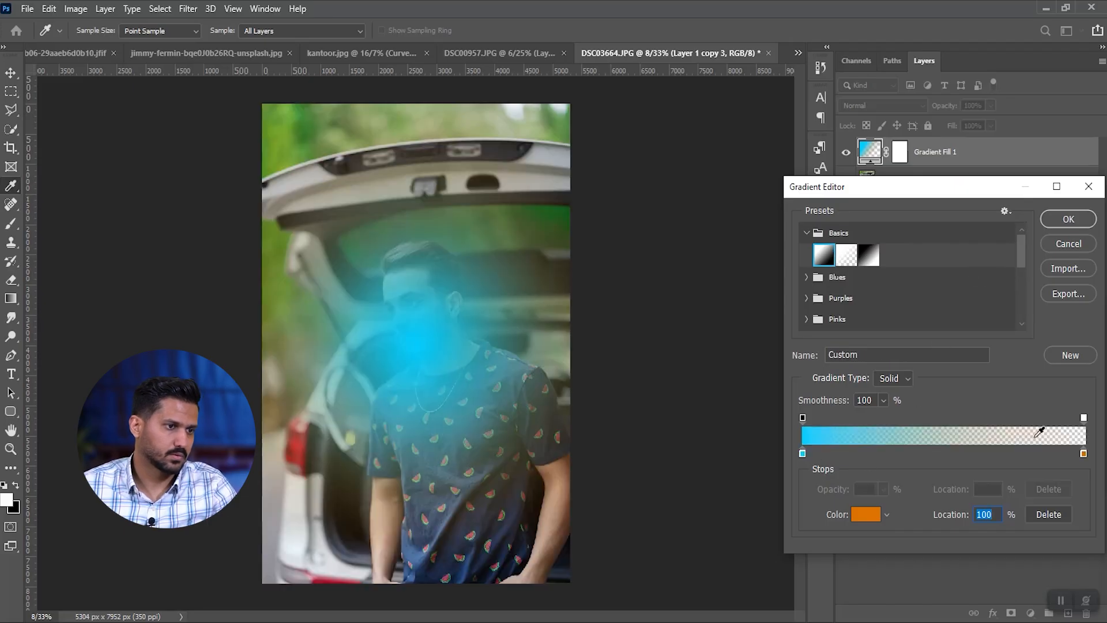
pyautogui.moveTo(1084, 456); pyautogui.dragTo(1002, 454)
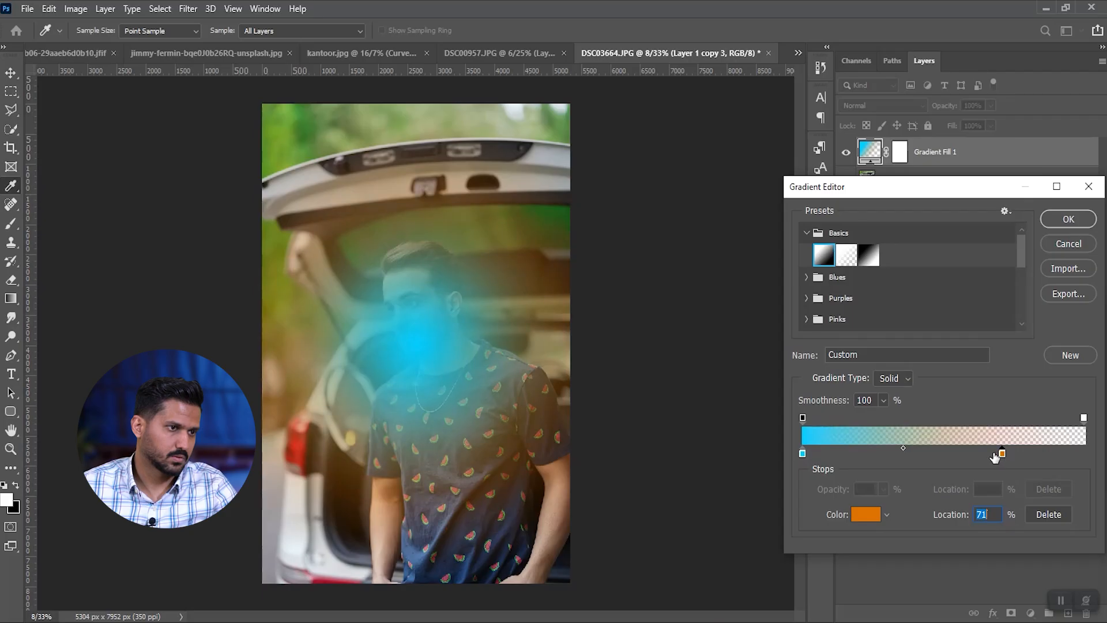
pyautogui.click(1070, 224)
pyautogui.click(1067, 334)
# Set the gradient fill layer's blend mode to Screen and try to shift the glow with the Move tool.
pyautogui.click(886, 109)
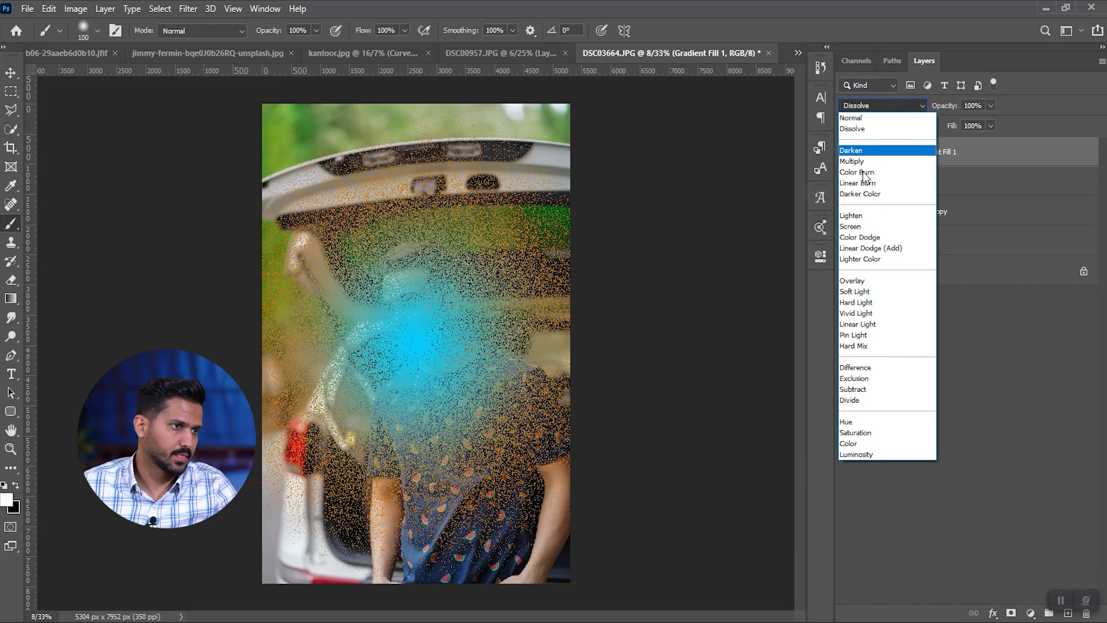
pyautogui.click(865, 228)
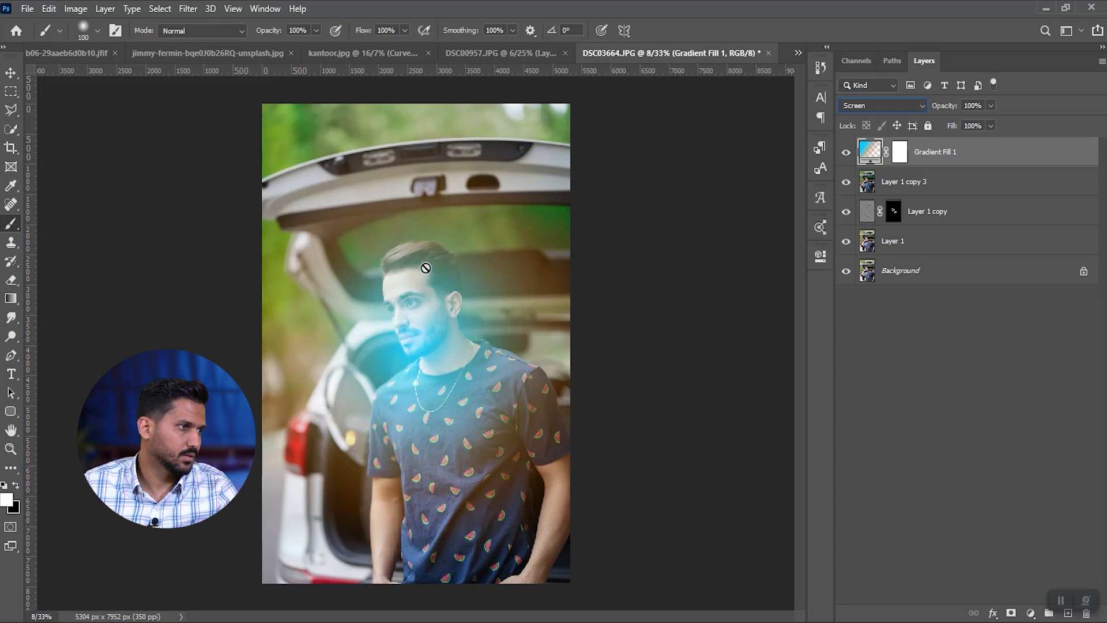
pyautogui.click(10, 74)
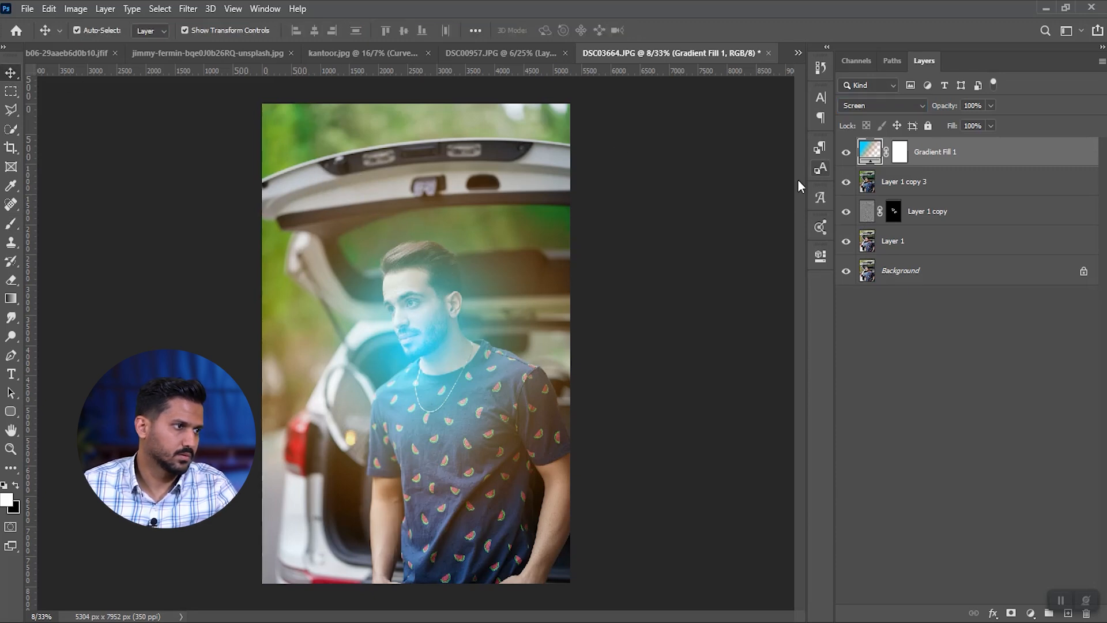
pyautogui.moveTo(414, 337); pyautogui.dragTo(468, 276)
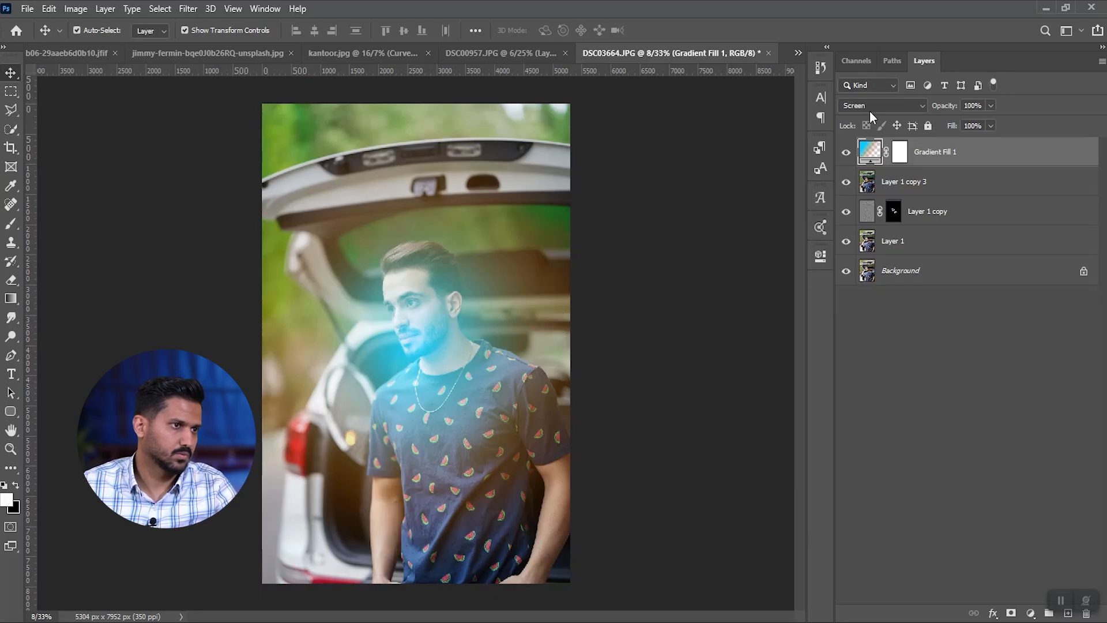
# Hide and show the gradient fill layer for comparison, and change its blend mode to Overlay.
pyautogui.click(846, 152)
pyautogui.click(846, 152)
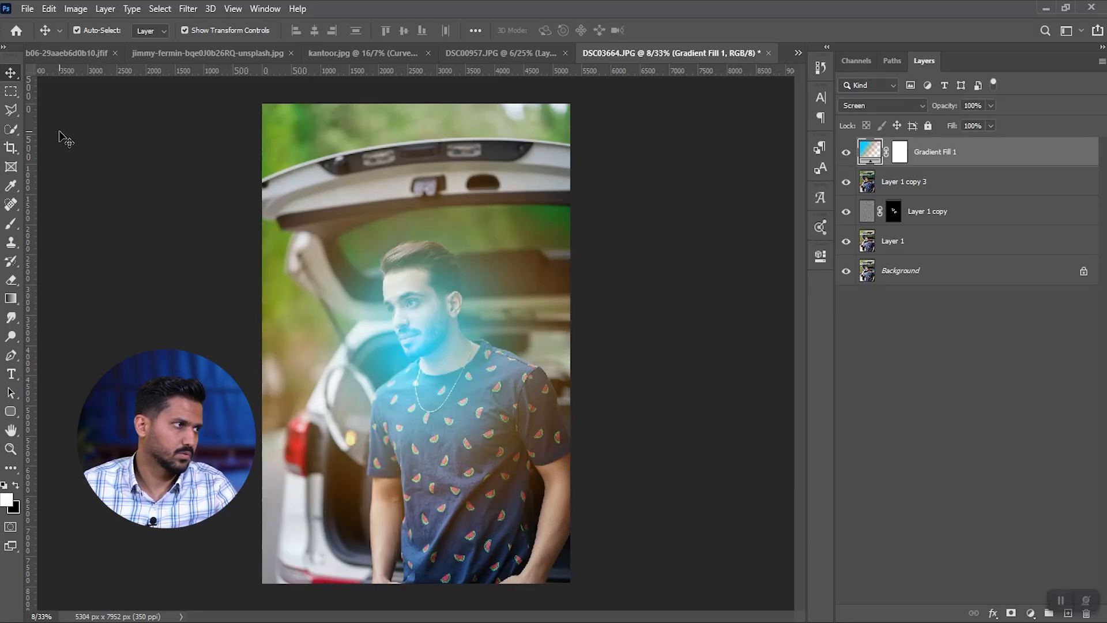
pyautogui.click(876, 108)
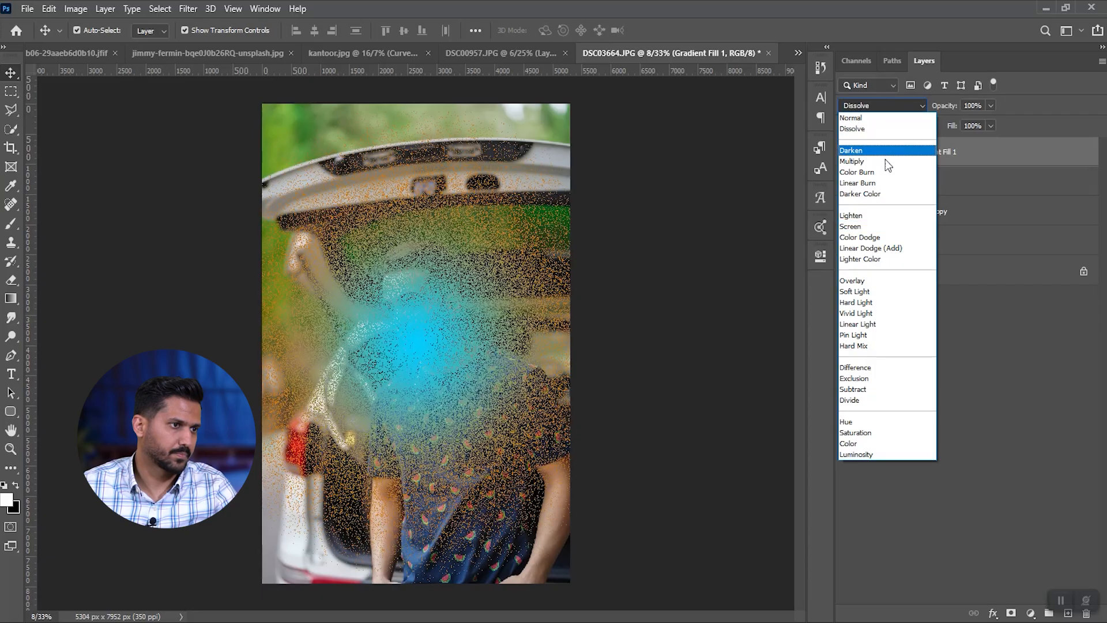
pyautogui.click(854, 283)
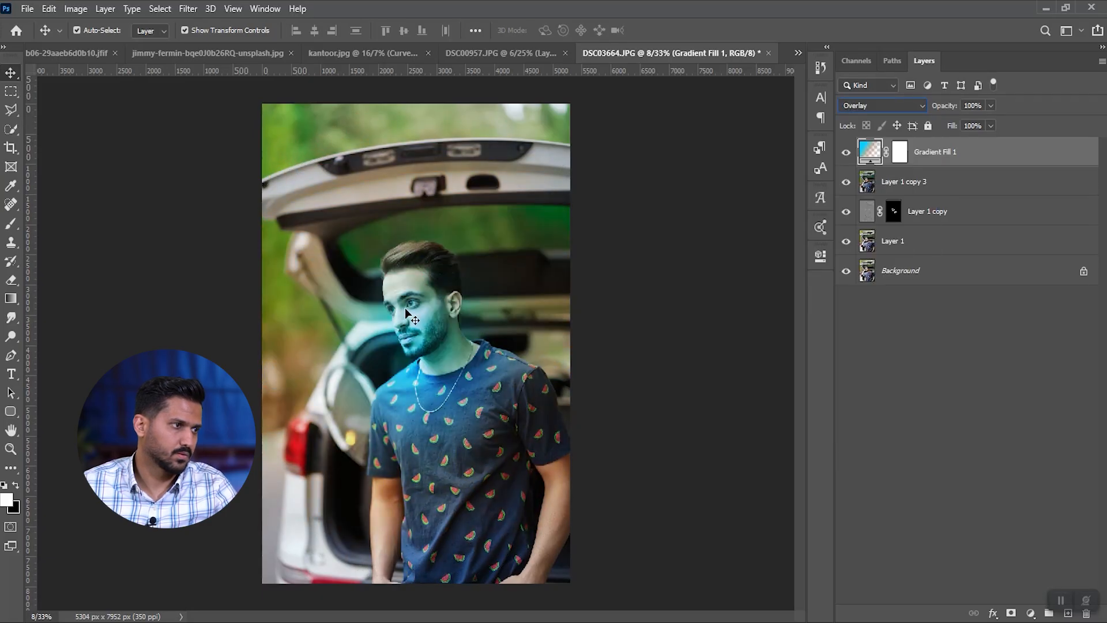
# Reopen the gradient fill settings and reposition the radial glow from the man's face to the photo's upper-left foliage.
pyautogui.click(900, 152)
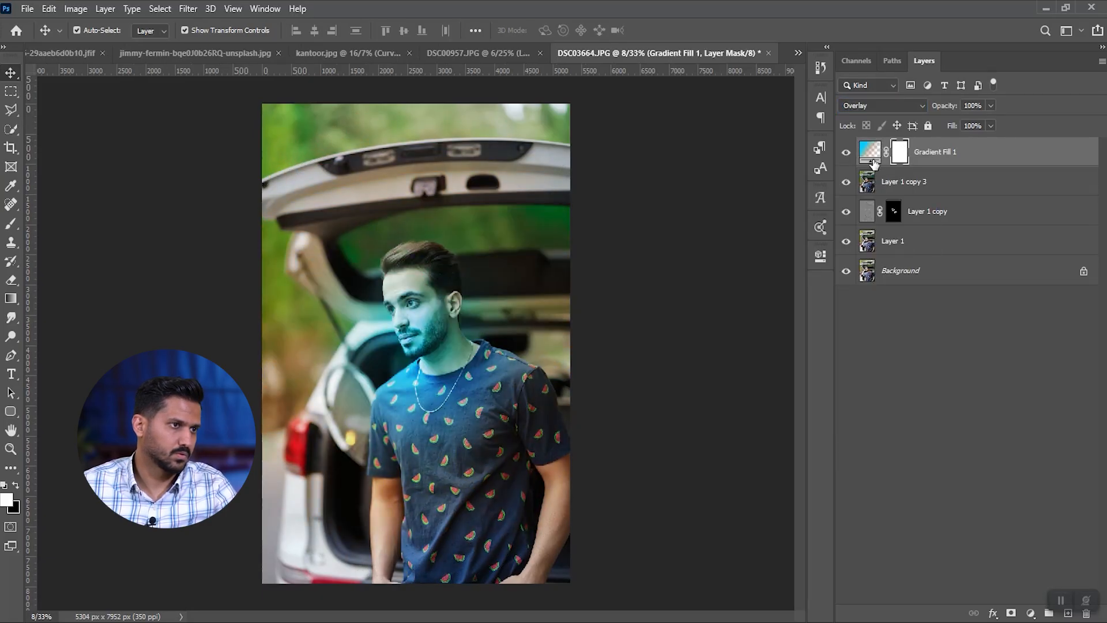
pyautogui.doubleClick(870, 152)
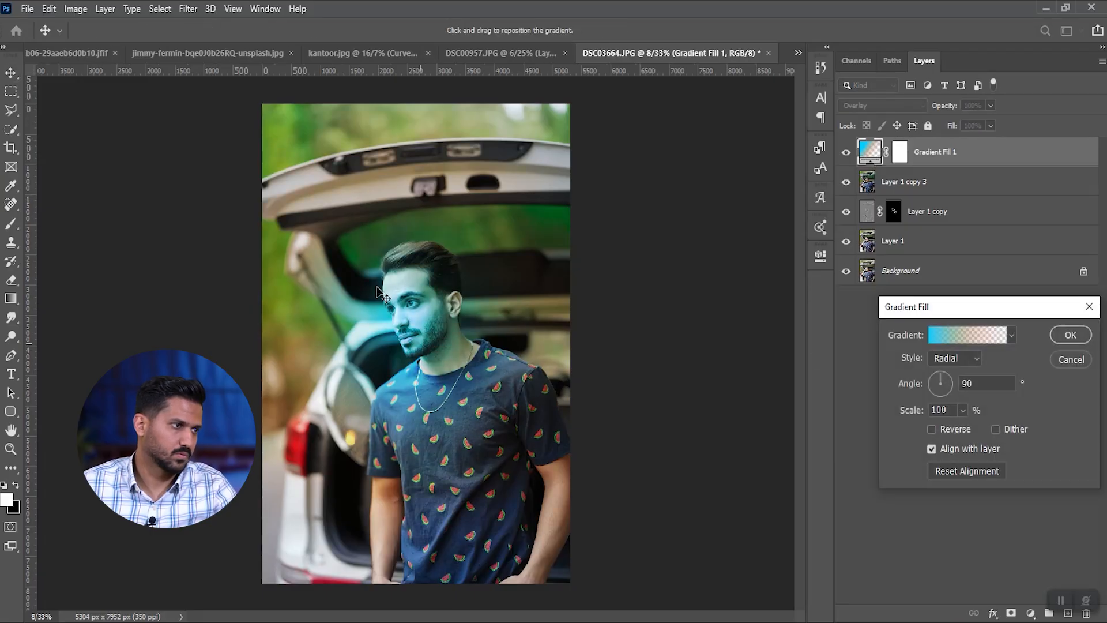
pyautogui.moveTo(383, 296); pyautogui.dragTo(293, 160)
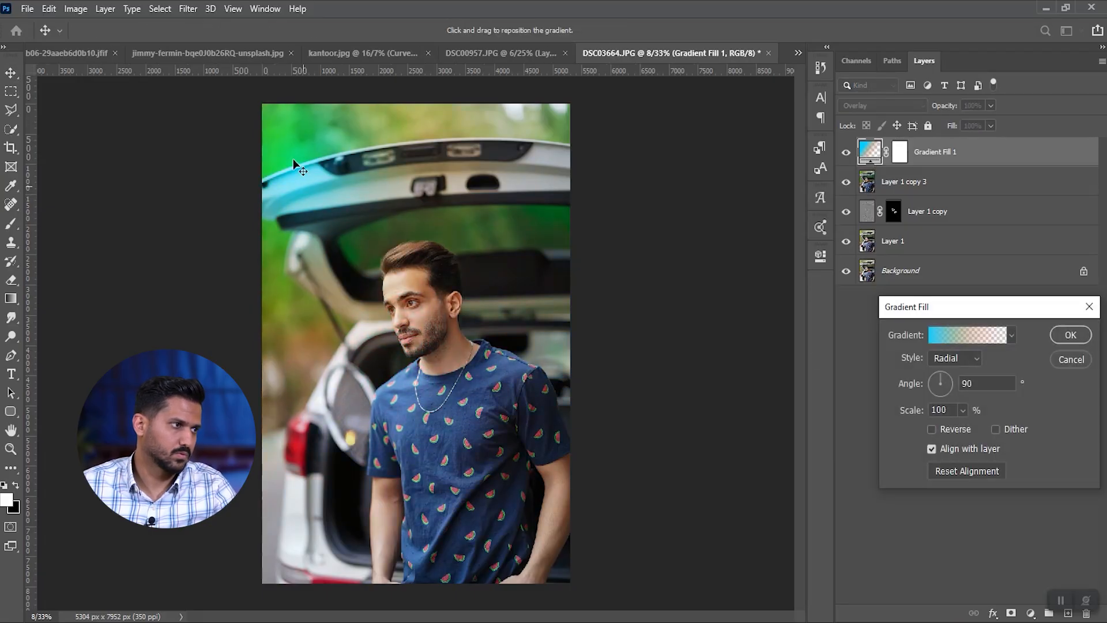
pyautogui.click(1071, 335)
# Set the gradient fill layer's blend mode to Screen and lighten the gradient's cyan color stop to 9bebff.
pyautogui.click(882, 106)
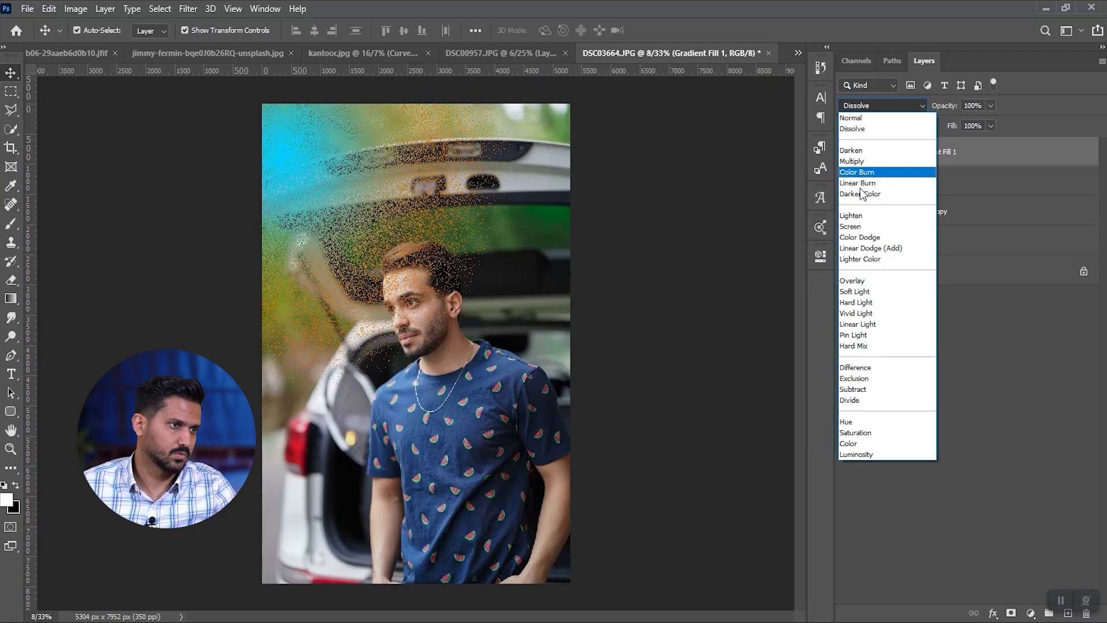
pyautogui.click(849, 226)
pyautogui.doubleClick(876, 150)
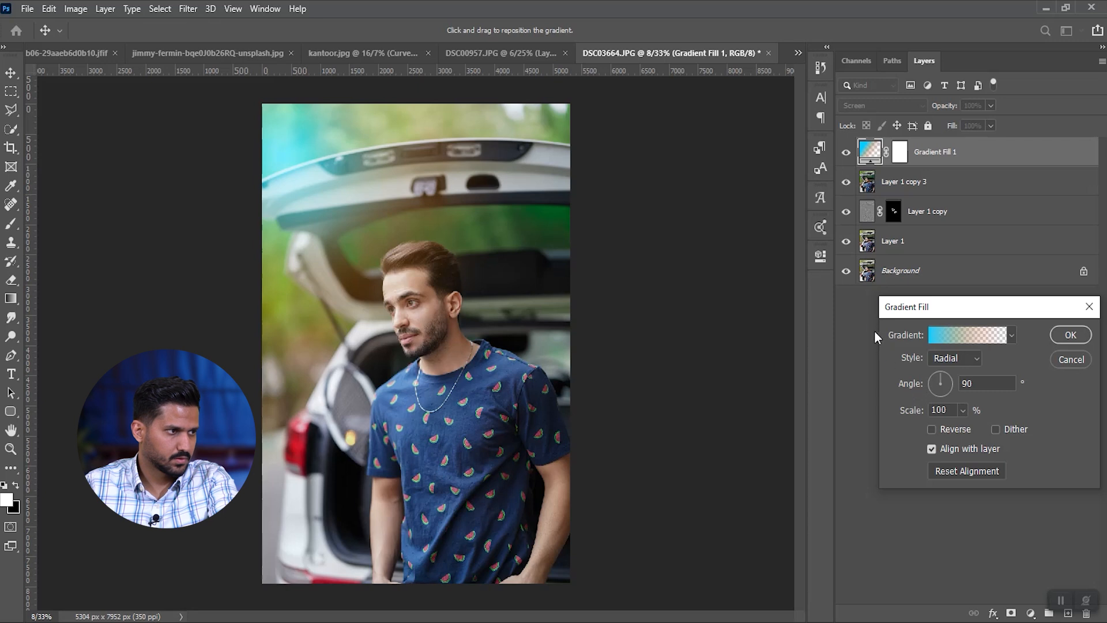
pyautogui.click(957, 335)
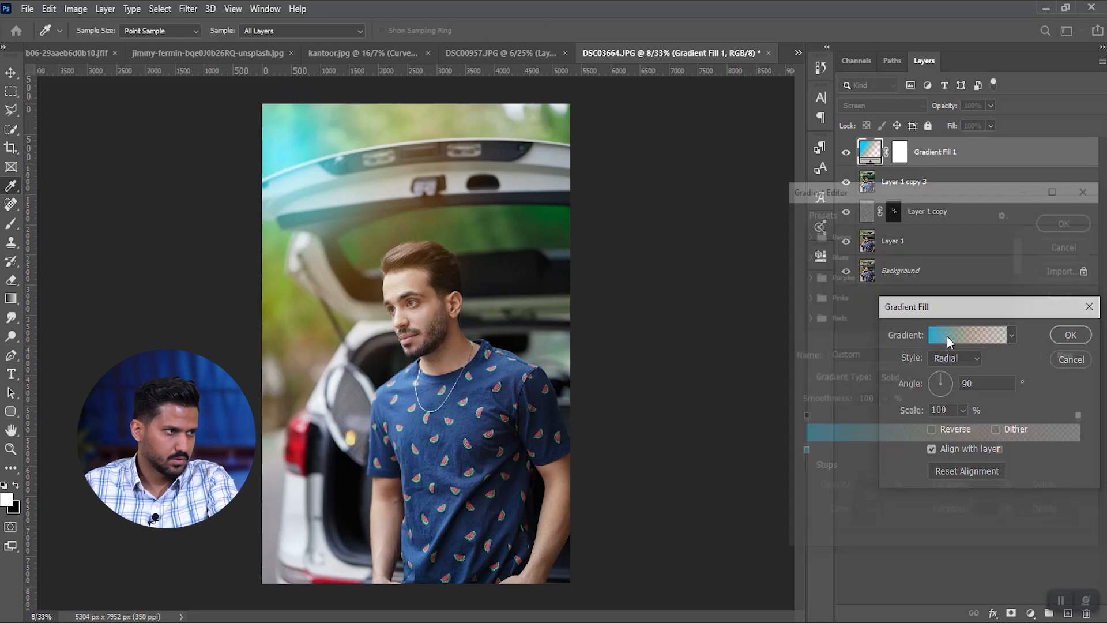
pyautogui.doubleClick(802, 454)
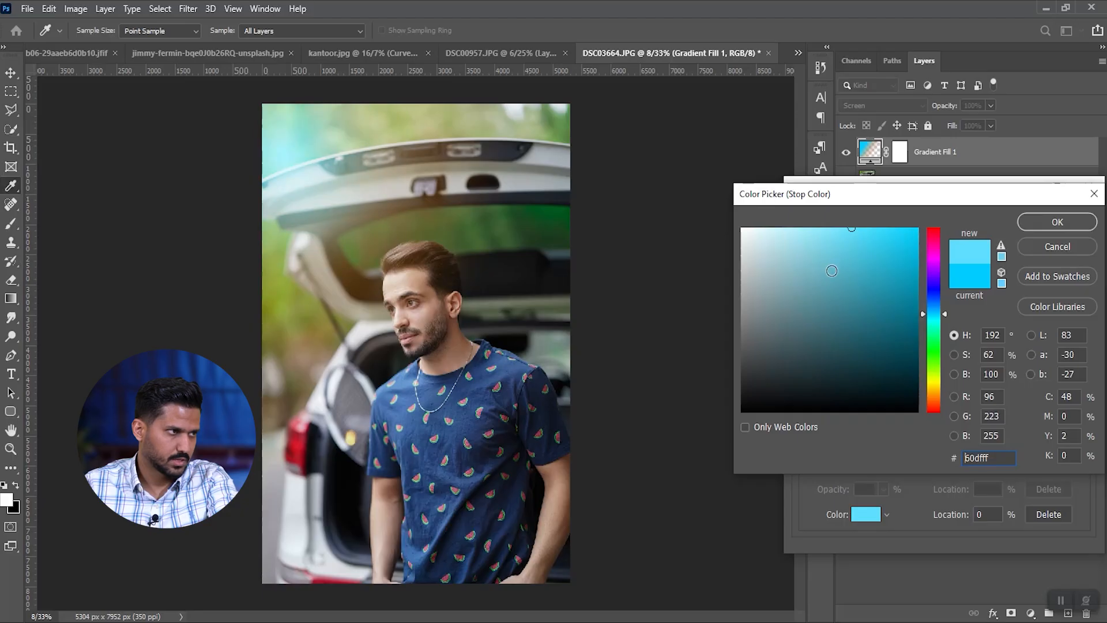
pyautogui.moveTo(816, 271); pyautogui.dragTo(809, 219)
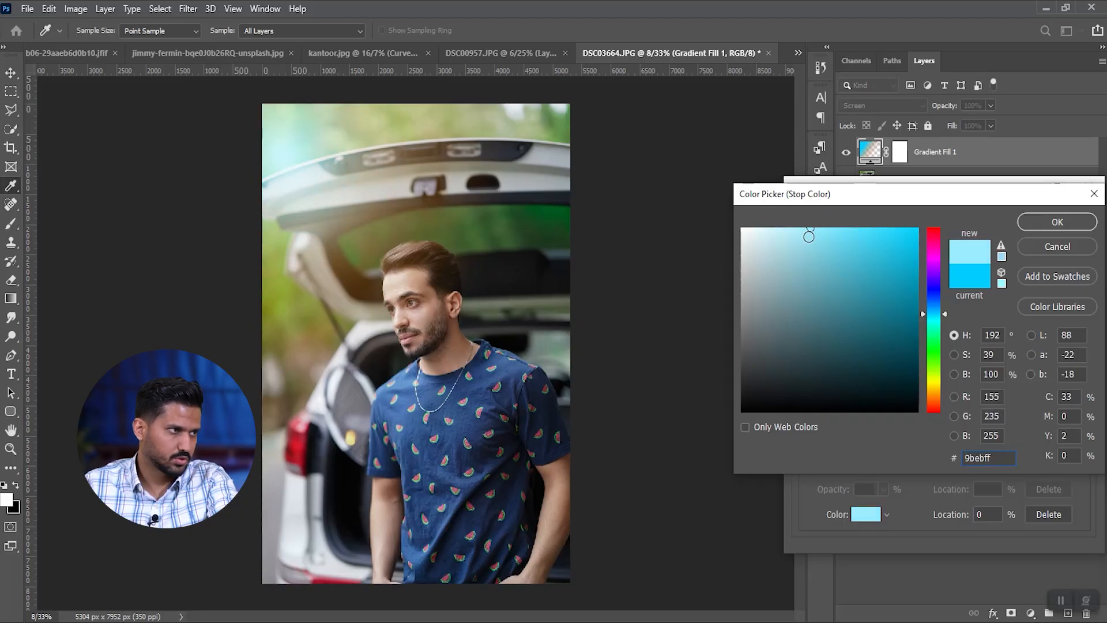
pyautogui.click(1057, 222)
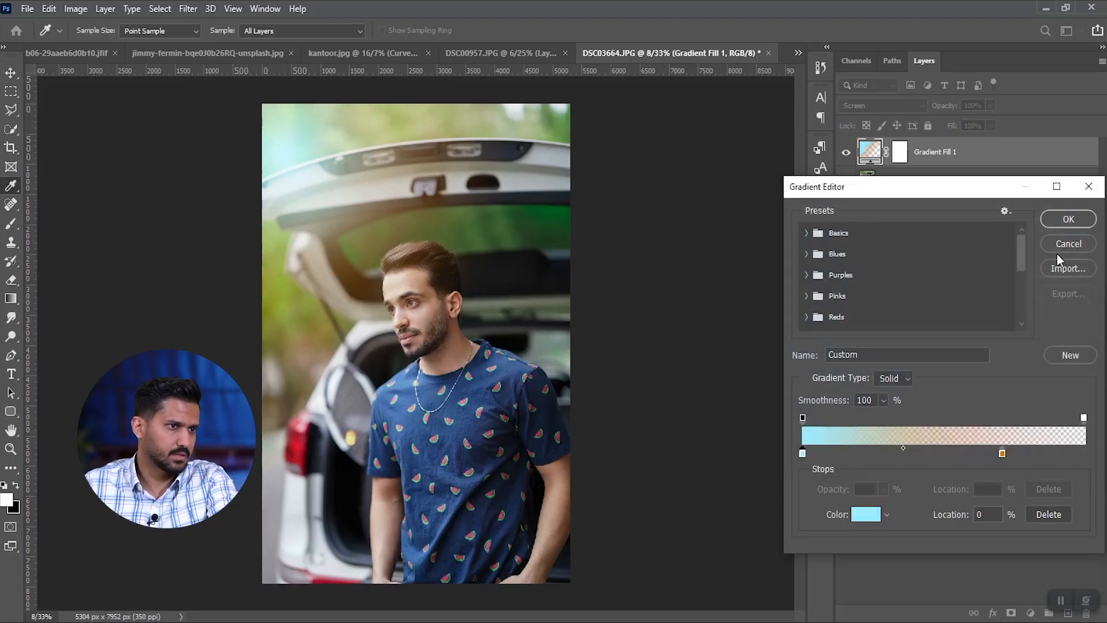
pyautogui.click(1068, 222)
# Enlarge the radial gradient fill to a 215% scale and reposition its glow at the photo's upper-left edge.
pyautogui.moveTo(300, 159); pyautogui.dragTo(349, 217)
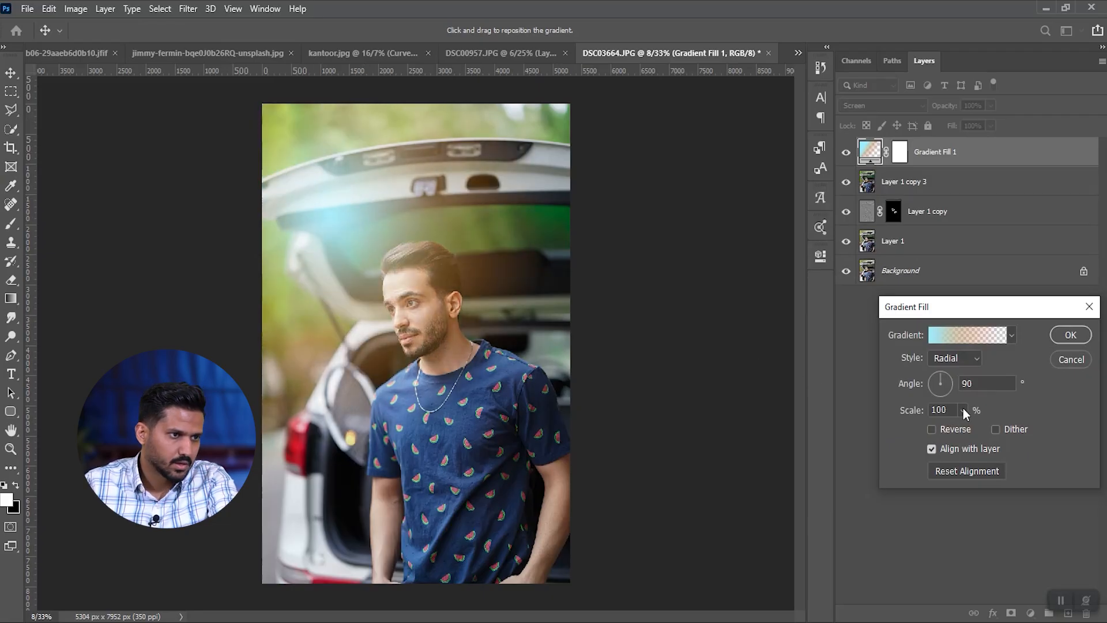
pyautogui.moveTo(914, 415); pyautogui.dragTo(928, 414)
pyautogui.moveTo(369, 262); pyautogui.dragTo(255, 186)
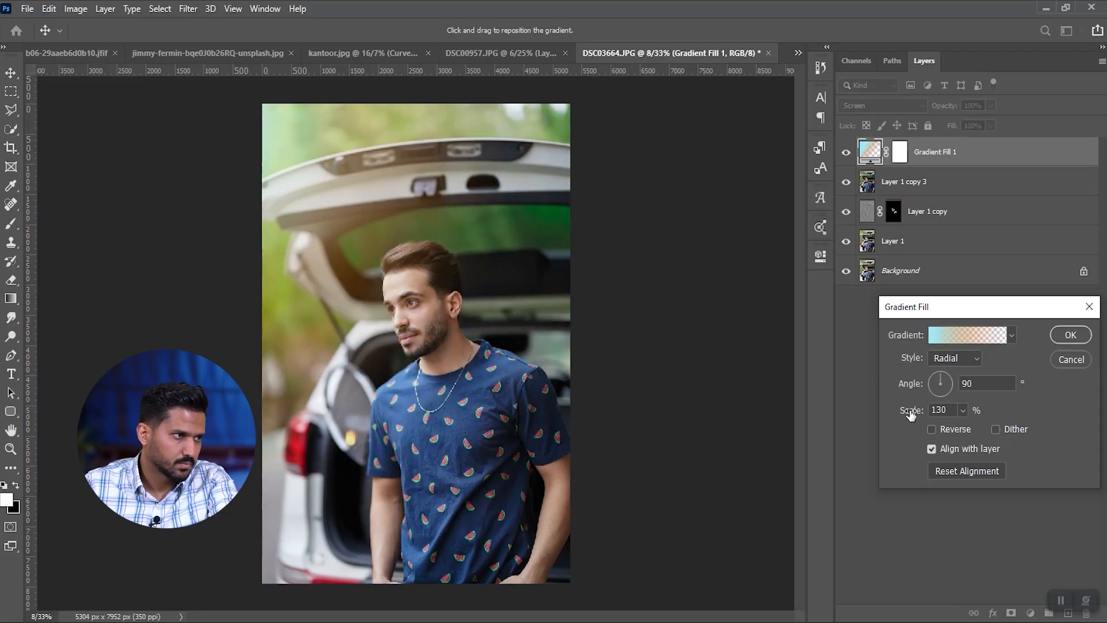
pyautogui.moveTo(909, 413); pyautogui.dragTo(946, 425)
pyautogui.moveTo(294, 159); pyautogui.dragTo(260, 129)
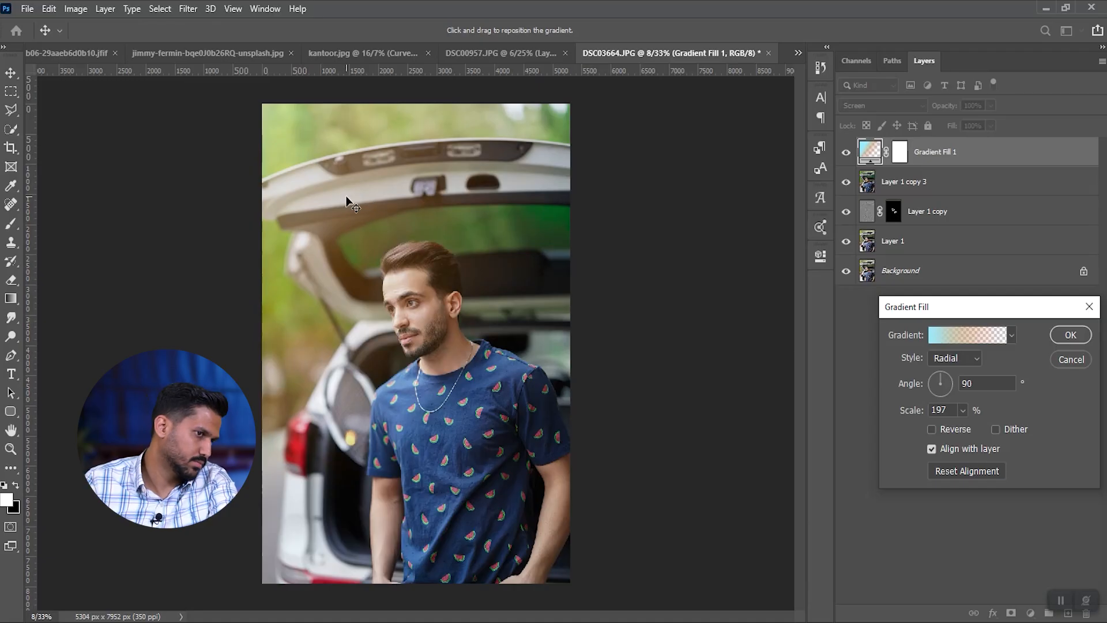
pyautogui.moveTo(919, 418); pyautogui.dragTo(944, 418)
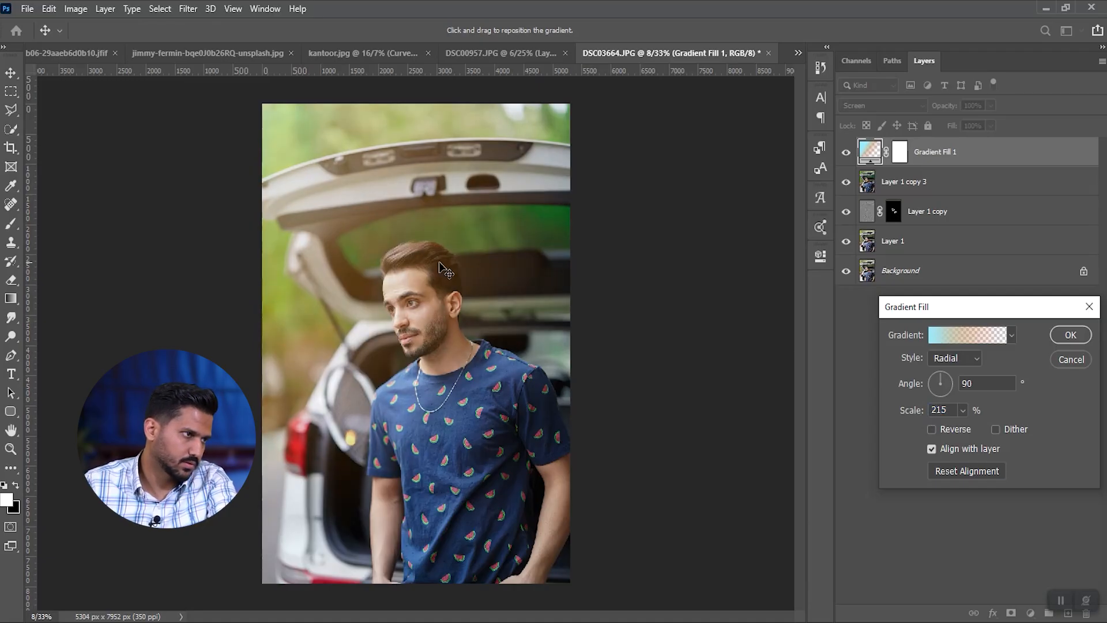
pyautogui.moveTo(293, 153); pyautogui.dragTo(263, 137)
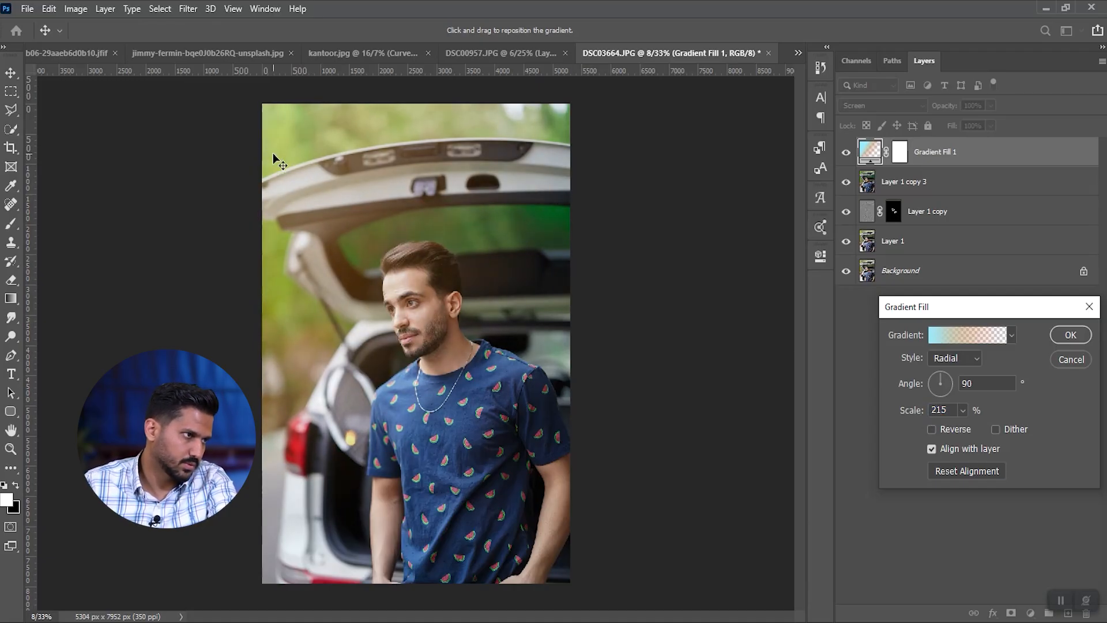
pyautogui.click(1071, 335)
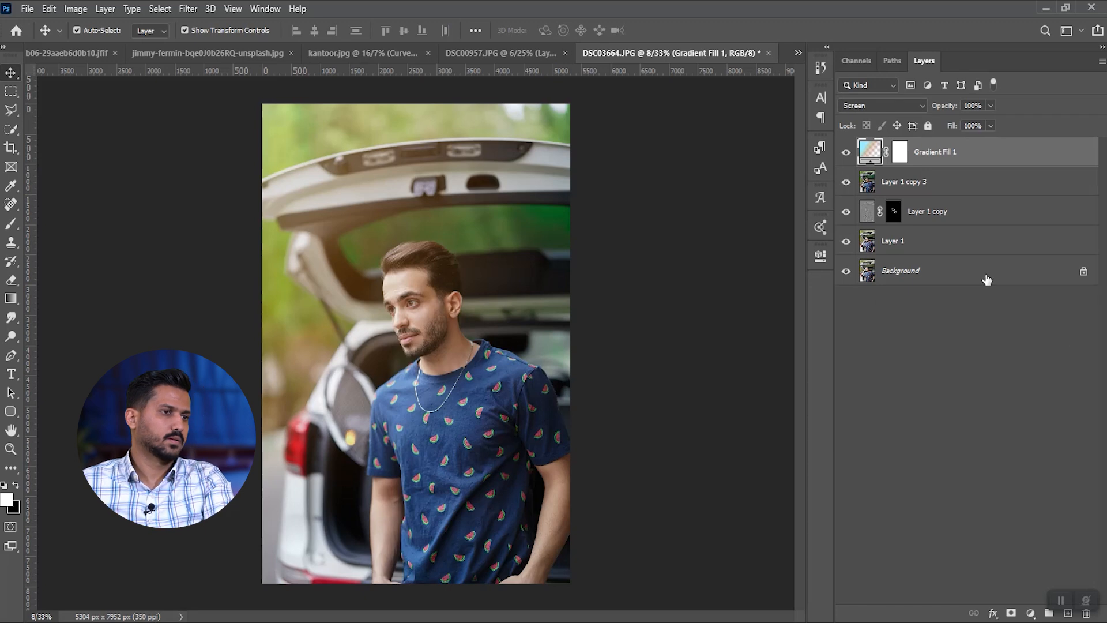
# Compare the photo with and without the gradient fill layer, and reduce that layer's opacity to 47%.
pyautogui.click(846, 153)
pyautogui.click(846, 153)
pyautogui.click(846, 153)
pyautogui.click(846, 152)
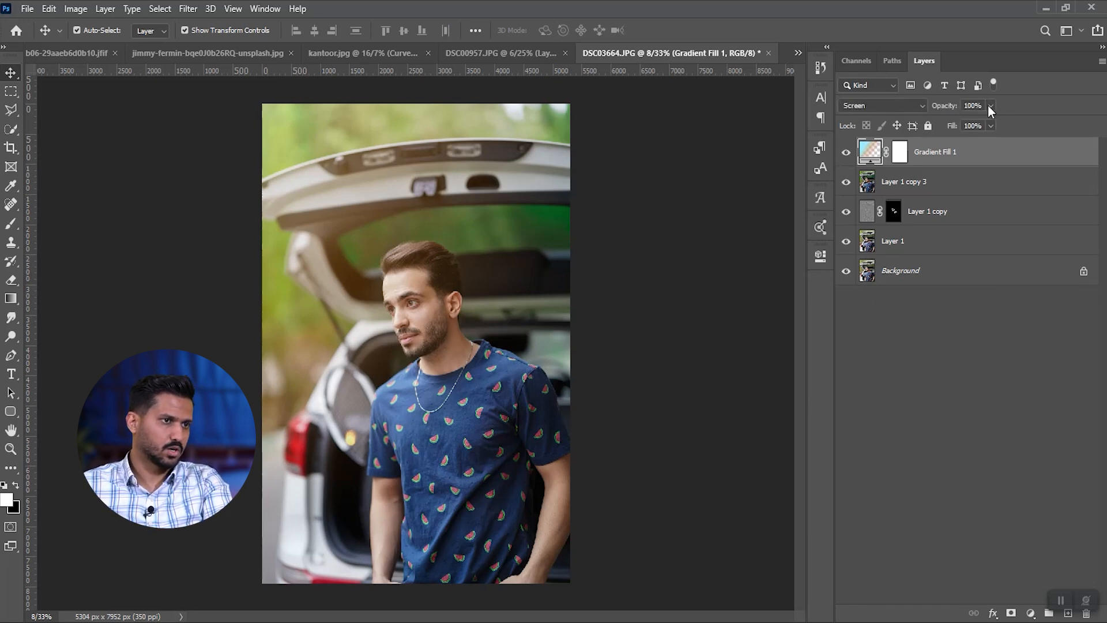
pyautogui.moveTo(966, 120); pyautogui.dragTo(957, 124)
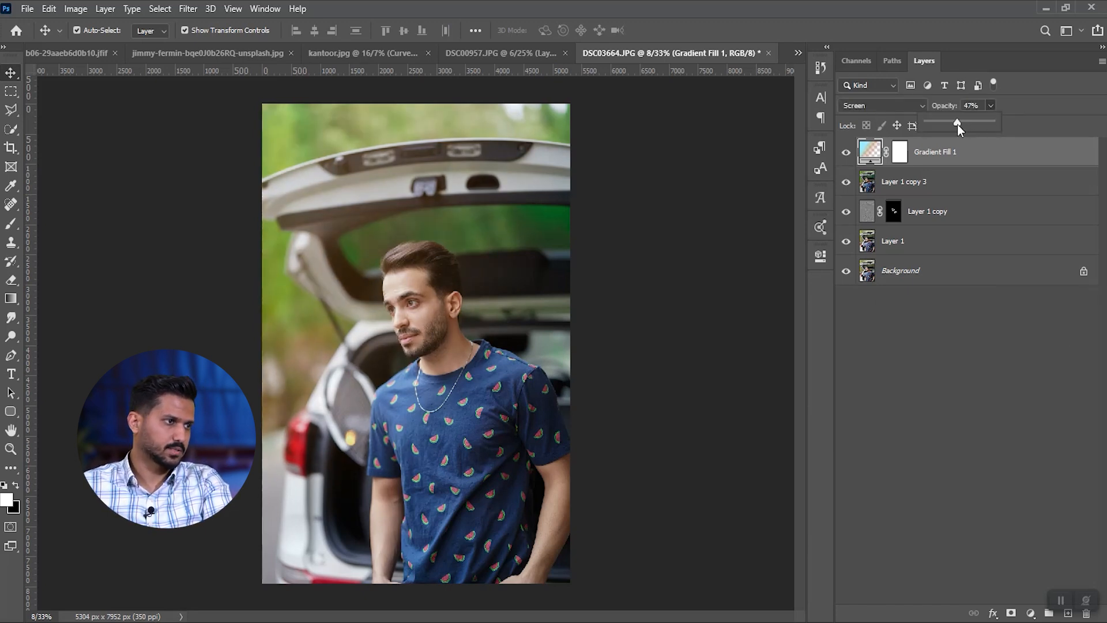
pyautogui.click(846, 155)
pyautogui.click(846, 154)
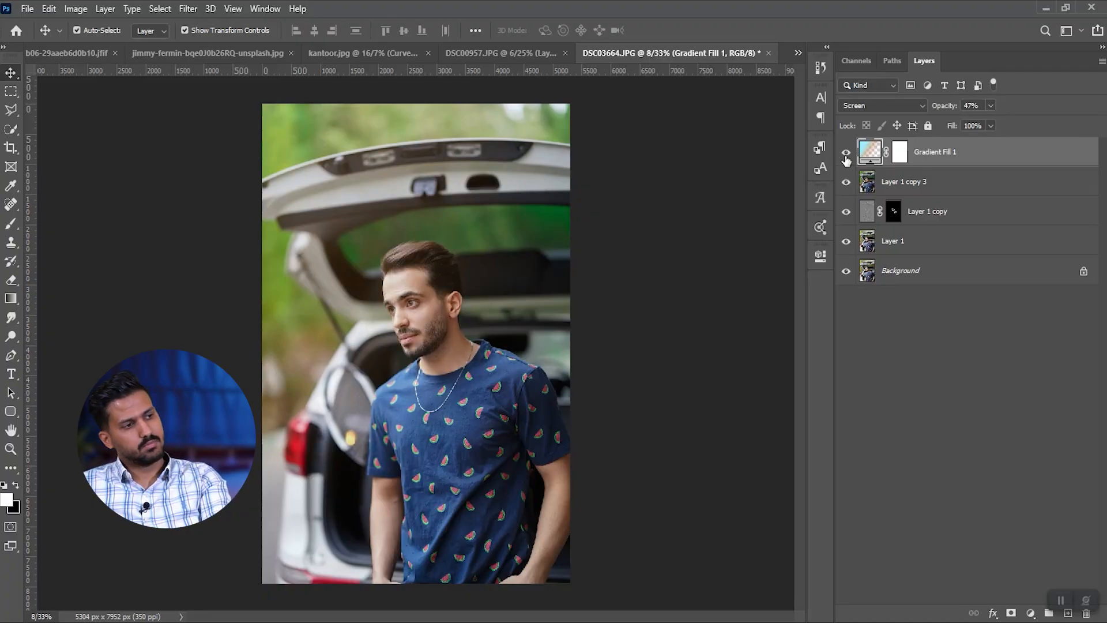
# Compare the retouched photo with the original by repeatedly showing only the Background layer and restoring all layers.
pyautogui.keyDown('alt'); pyautogui.click(844, 273); pyautogui.keyUp('alt')
pyautogui.keyDown('alt'); pyautogui.click(844, 272); pyautogui.keyUp('alt')
pyautogui.keyDown('alt'); pyautogui.click(844, 273); pyautogui.keyUp('alt')
pyautogui.keyDown('alt'); pyautogui.click(844, 272); pyautogui.keyUp('alt')
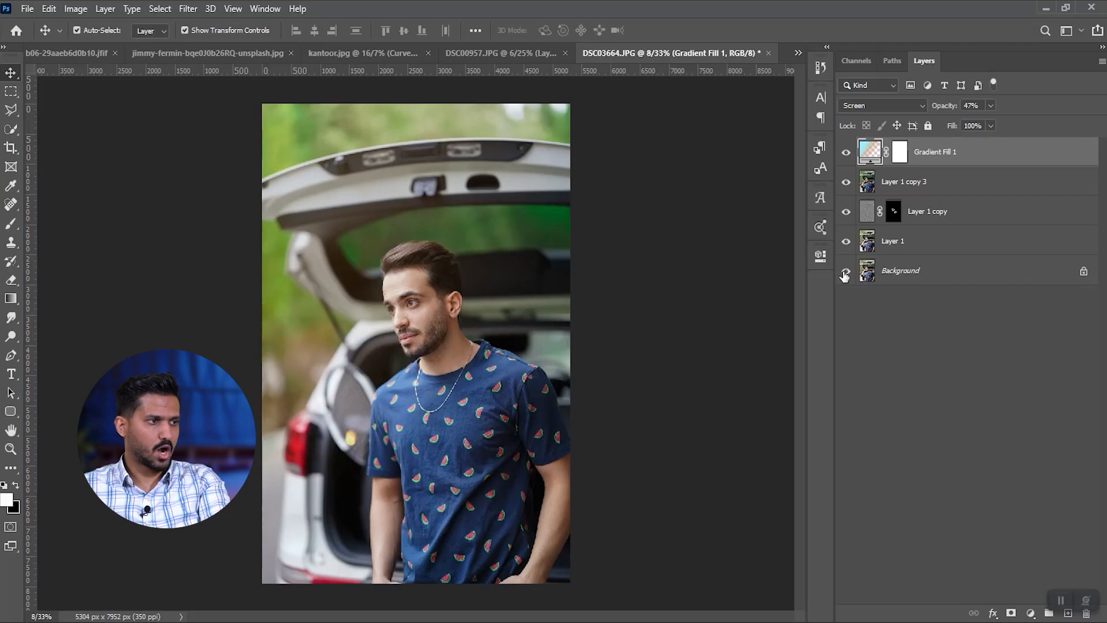
pyautogui.keyDown('alt'); pyautogui.click(844, 273); pyautogui.keyUp('alt')
pyautogui.keyDown('alt'); pyautogui.click(844, 273); pyautogui.keyUp('alt')
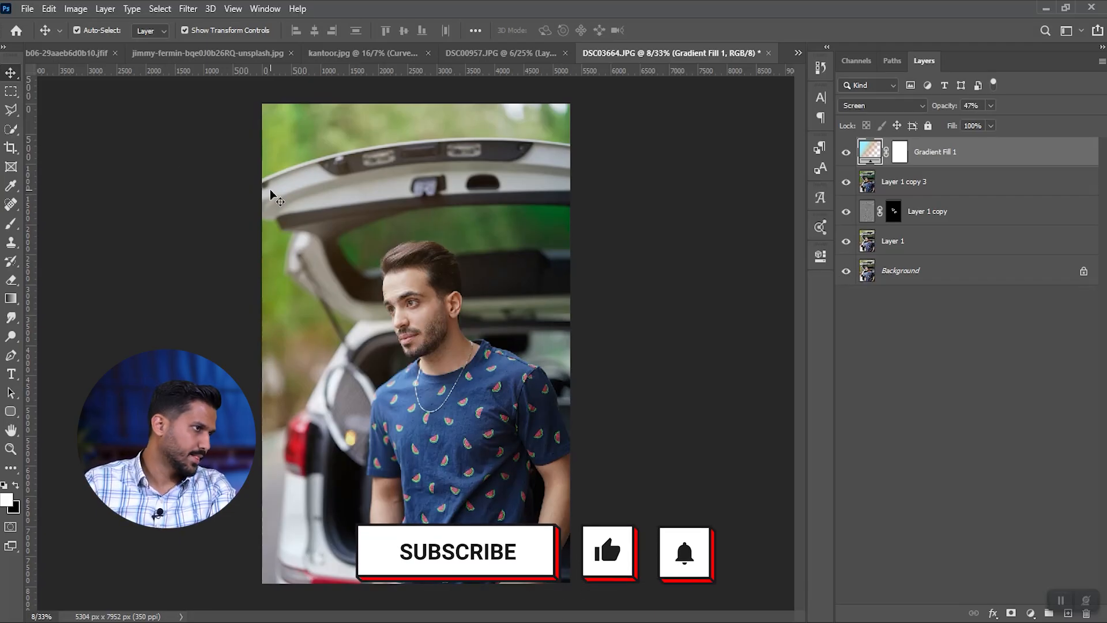
# Add a Color Lookup adjustment layer above the gradient fill using the Fuji ETERNA 250D Fuji 3510 (by Adobe).cube 3D LUT.
pyautogui.click(11, 91)
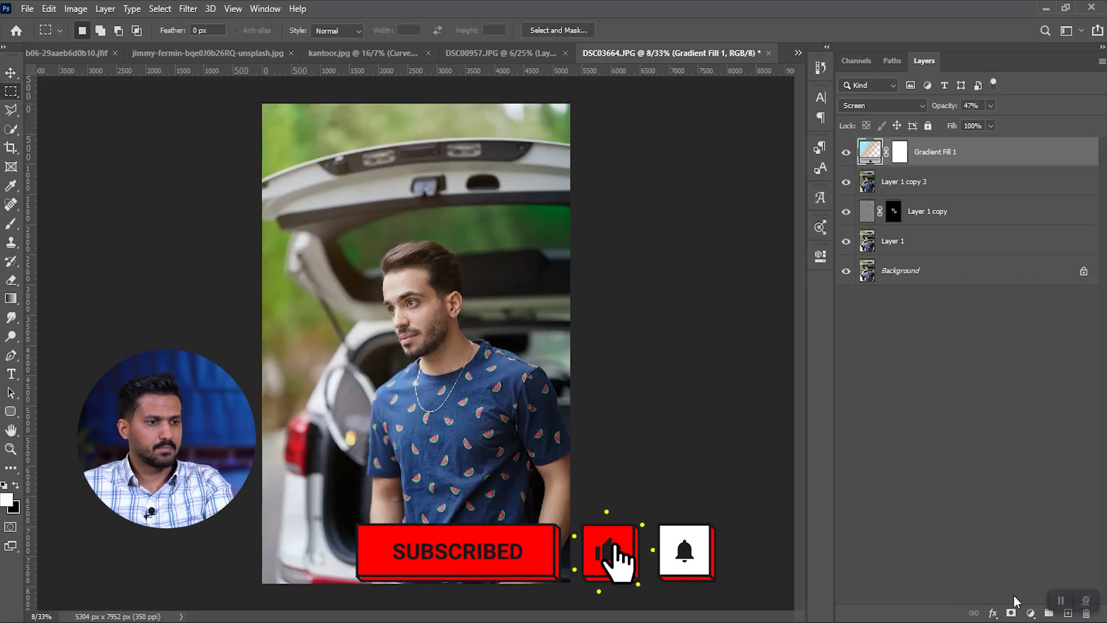
pyautogui.click(1031, 613)
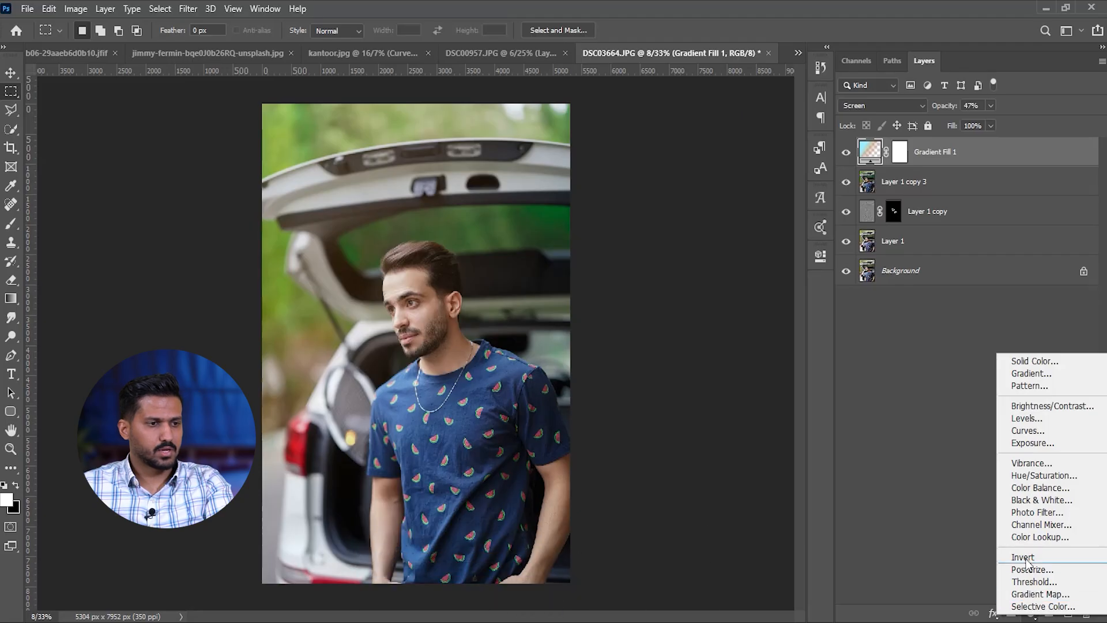
pyautogui.click(1042, 537)
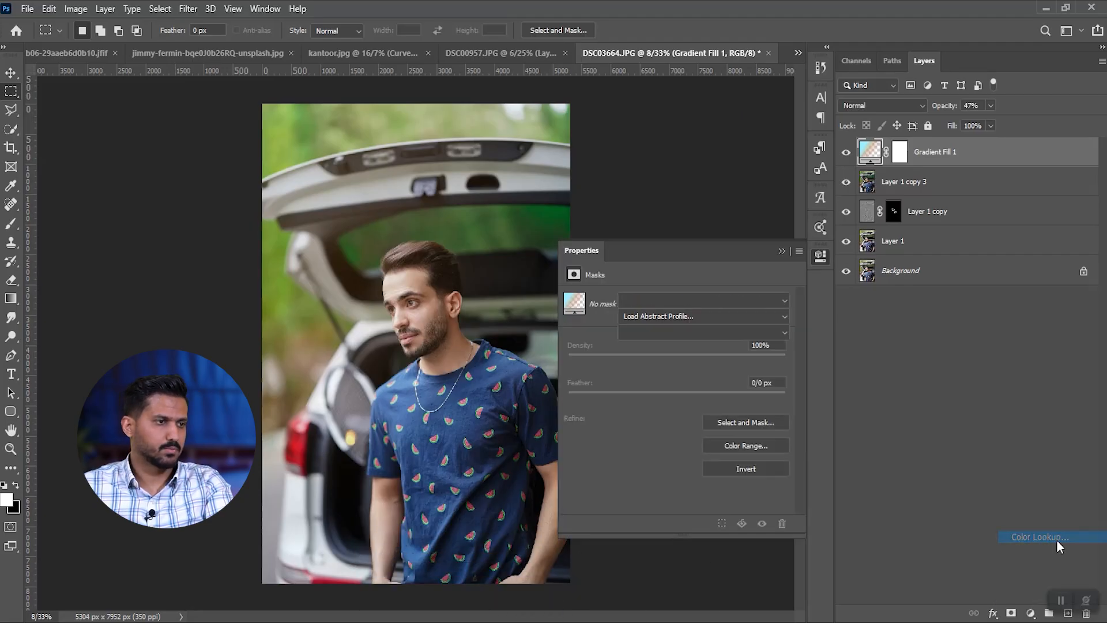
pyautogui.click(666, 302)
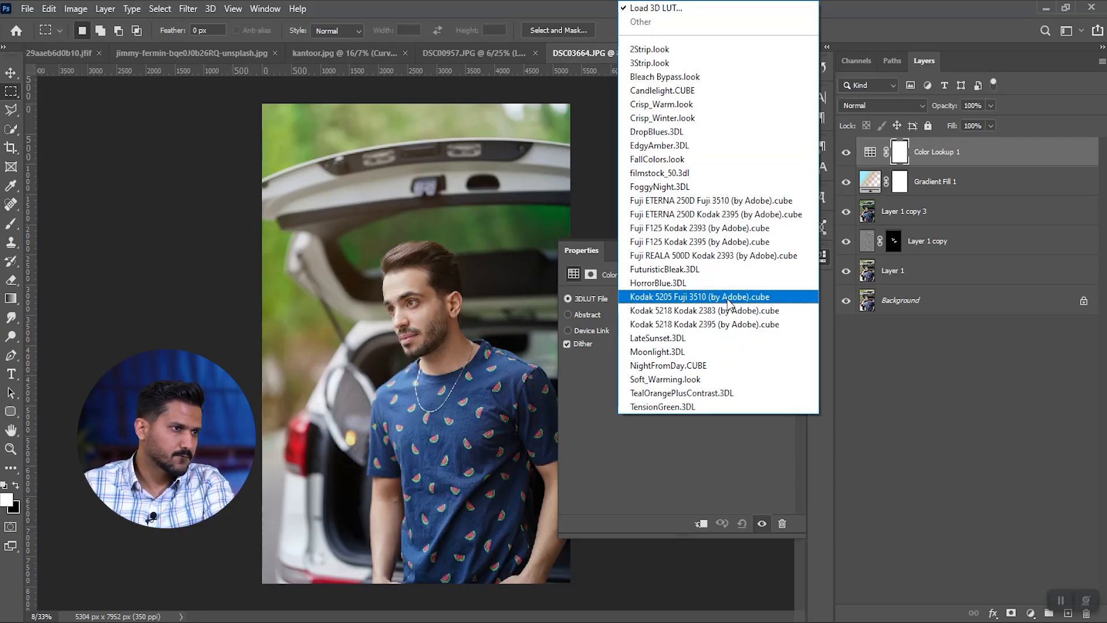
pyautogui.click(721, 206)
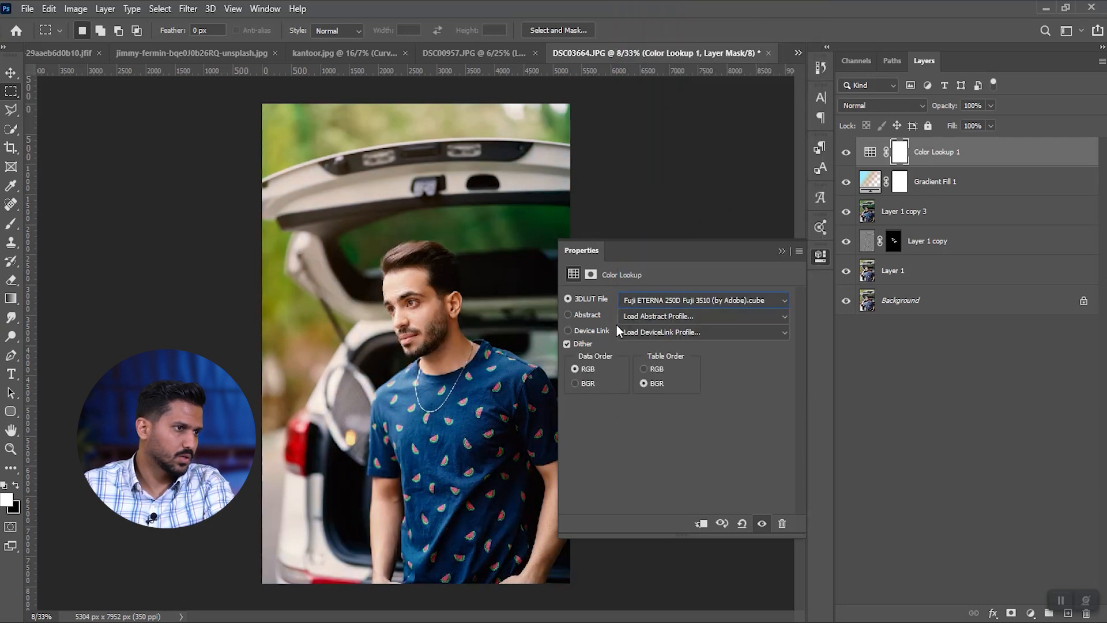
# Reduce the Color Lookup layer's opacity to 32% and collapse its properties.
pyautogui.click(989, 107)
pyautogui.click(952, 122)
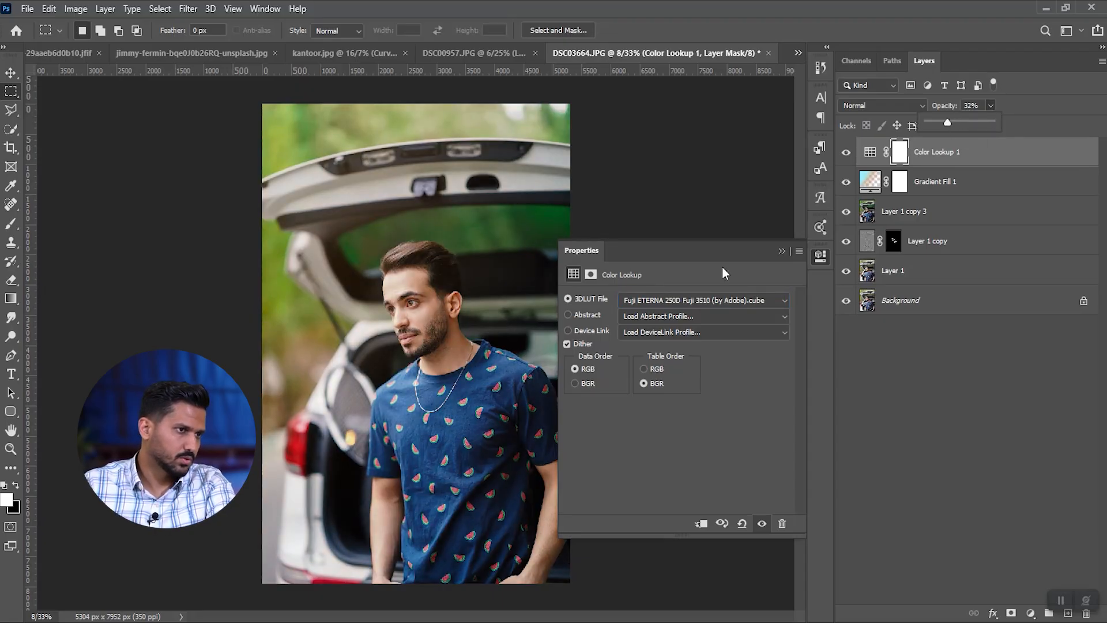
pyautogui.click(783, 249)
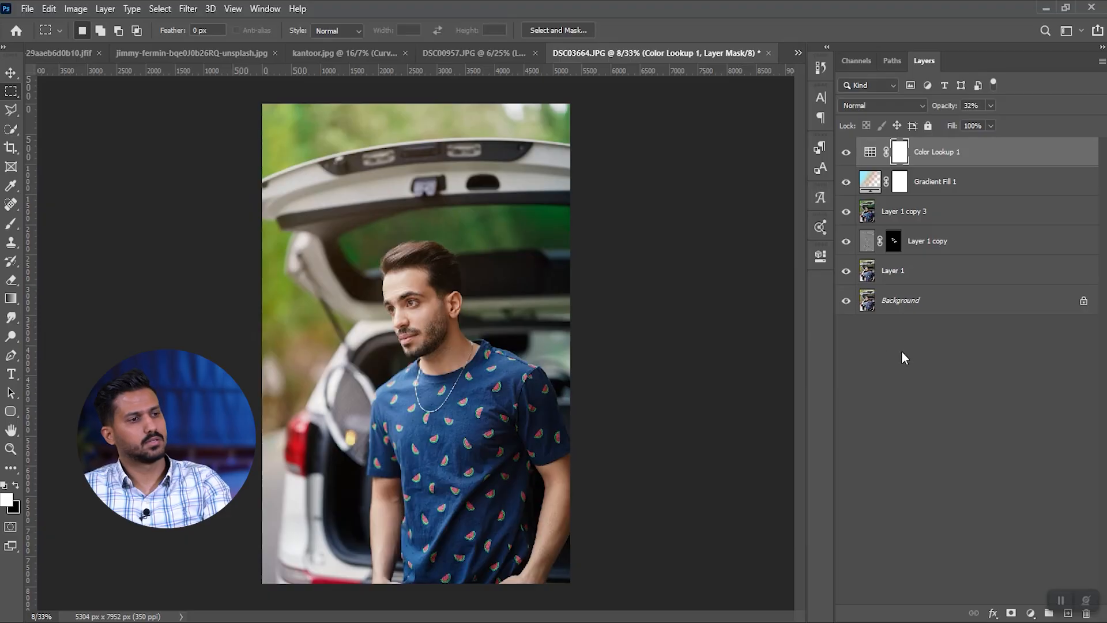
# Compare the color-graded result with the original photo by isolating the Background layer and restoring all layers several times.
pyautogui.keyDown('alt'); pyautogui.click(846, 304); pyautogui.keyUp('alt')
pyautogui.keyDown('alt'); pyautogui.click(846, 304); pyautogui.keyUp('alt')
pyautogui.keyDown('alt'); pyautogui.click(846, 302); pyautogui.keyUp('alt')
pyautogui.keyDown('alt'); pyautogui.click(846, 302); pyautogui.keyUp('alt')
pyautogui.keyDown('alt'); pyautogui.click(846, 302); pyautogui.keyUp('alt')
pyautogui.keyDown('alt'); pyautogui.click(846, 303); pyautogui.keyUp('alt')
pyautogui.keyDown('alt'); pyautogui.click(846, 303); pyautogui.keyUp('alt')
pyautogui.keyDown('alt'); pyautogui.click(846, 303); pyautogui.keyUp('alt')
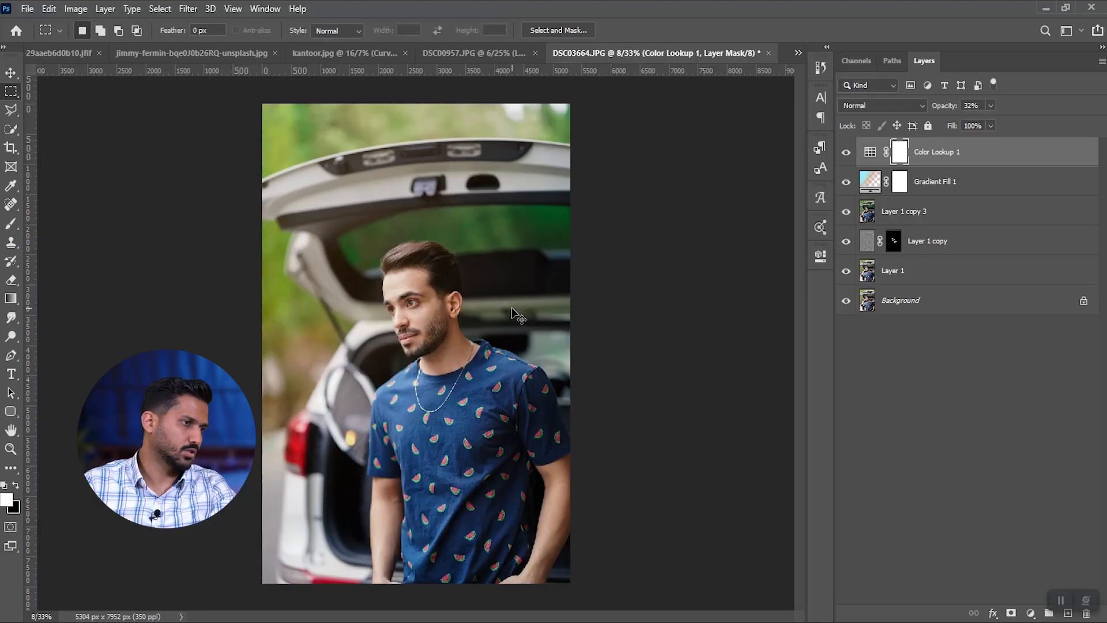
# Examine the man's face and shirt up close, and check the full photo once more against the original Background layer.
pyautogui.hotkey('ctrl', '+')
pyautogui.hotkey('ctrl', '+')
pyautogui.hotkey('ctrl', '+')
pyautogui.hotkey('ctrl', '+')
pyautogui.hotkey('ctrl', '-')
pyautogui.hotkey('ctrl', '-')
pyautogui.hotkey('ctrl', '-')
pyautogui.hotkey('ctrl', '-')
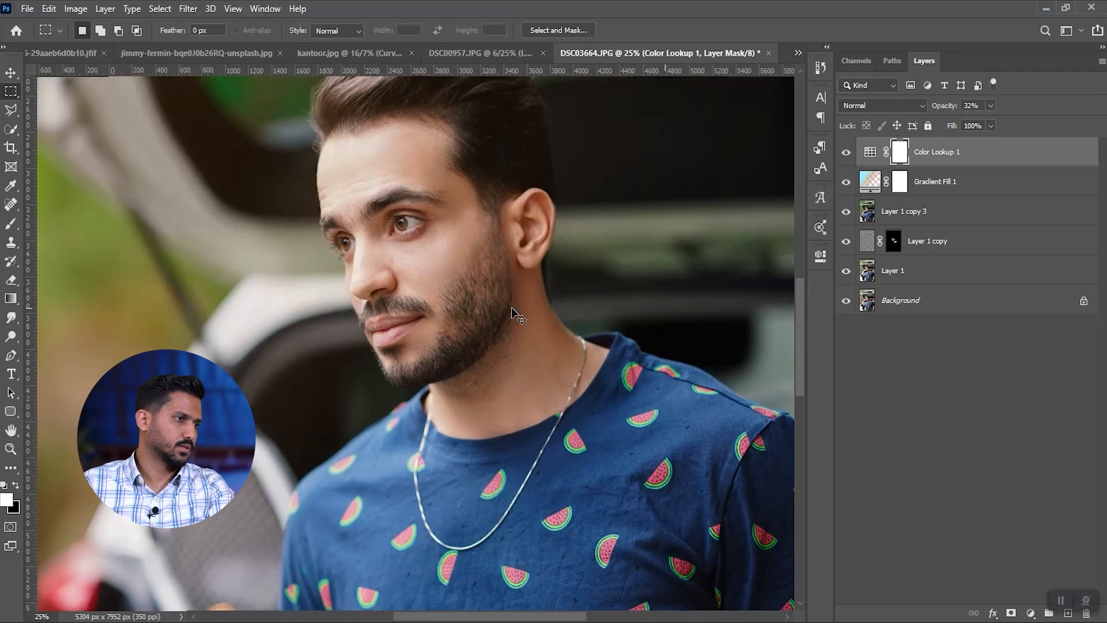
pyautogui.hotkey('ctrl', '-')
pyautogui.hotkey('ctrl', '+')
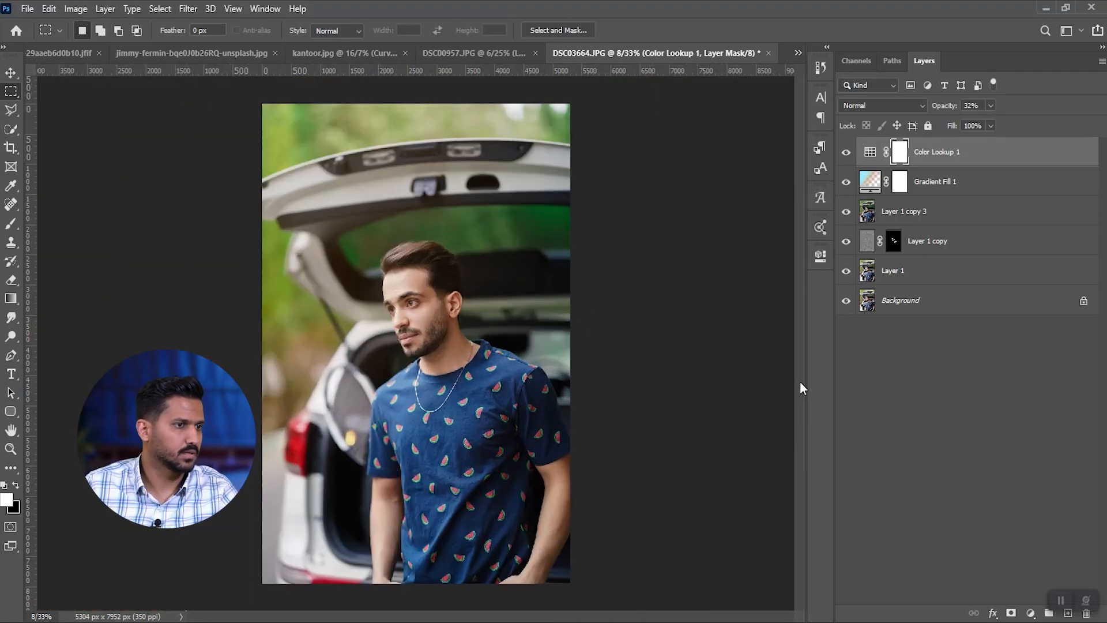
pyautogui.keyDown('alt'); pyautogui.click(847, 300); pyautogui.keyUp('alt')
pyautogui.keyDown('alt'); pyautogui.click(847, 300); pyautogui.keyUp('alt')
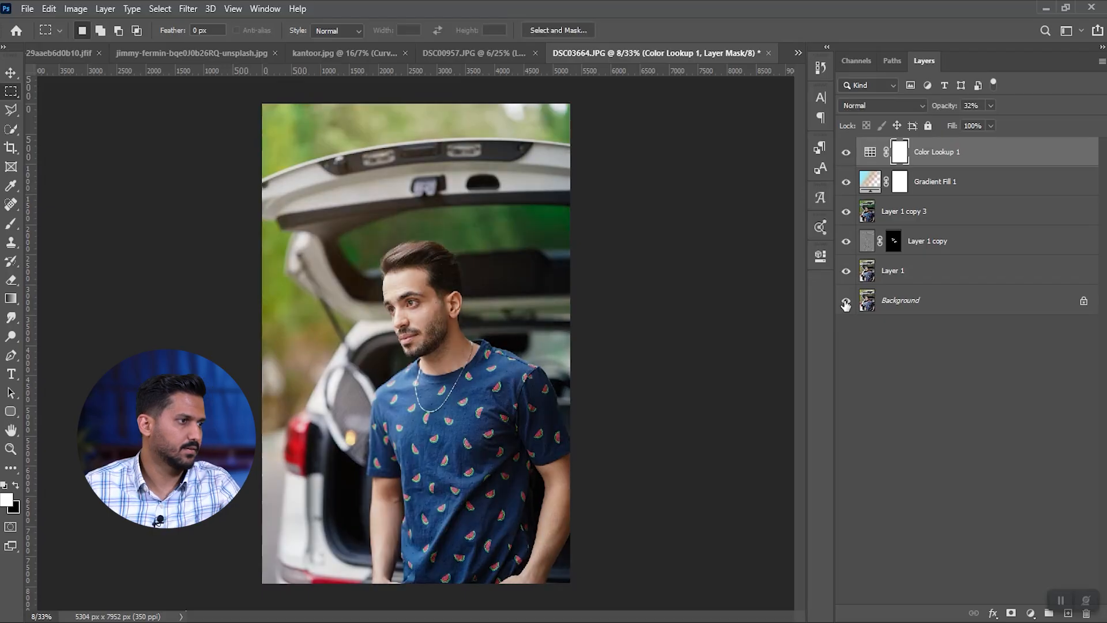